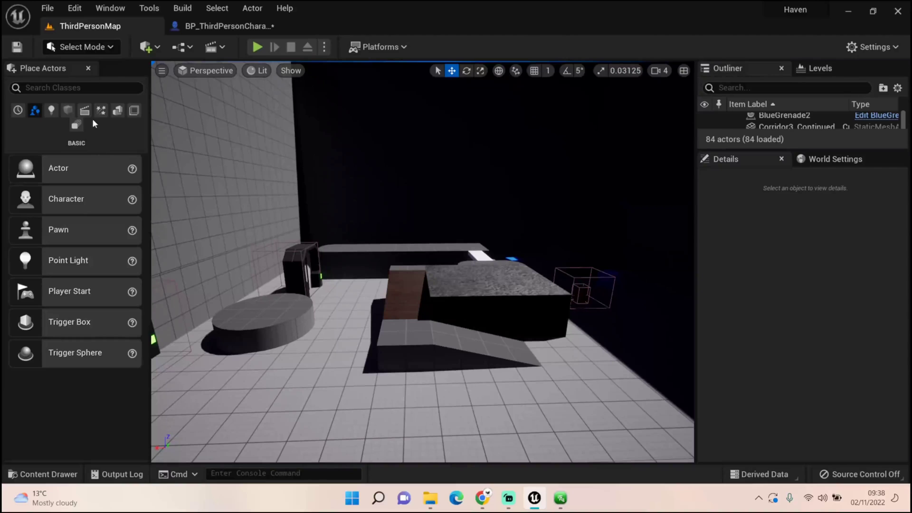
Step: Open the BP_ThirdPersonCharacter event graph and move the thermal vision SET node directly above the normal vision SET node
click(249, 25)
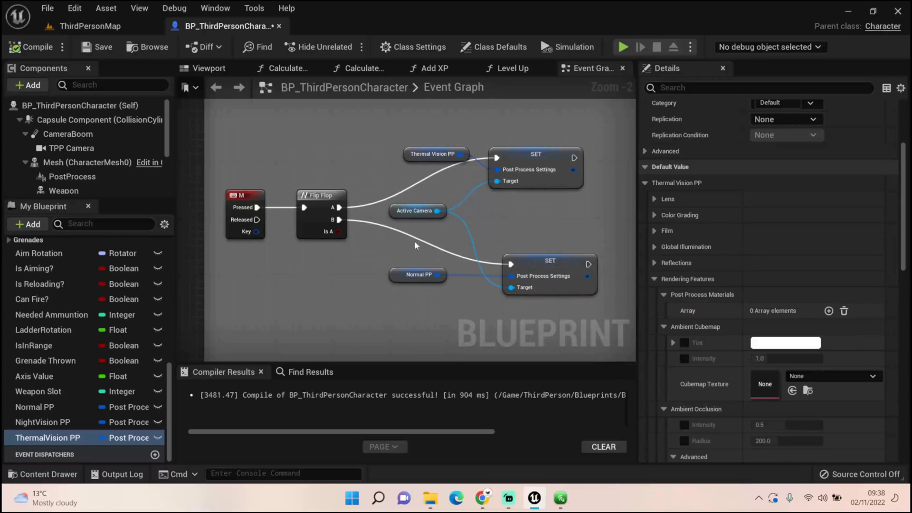
right_drag(386, 166, 365, 355)
scroll(342, 295, down, 2)
right_drag(387, 294, 384, 313)
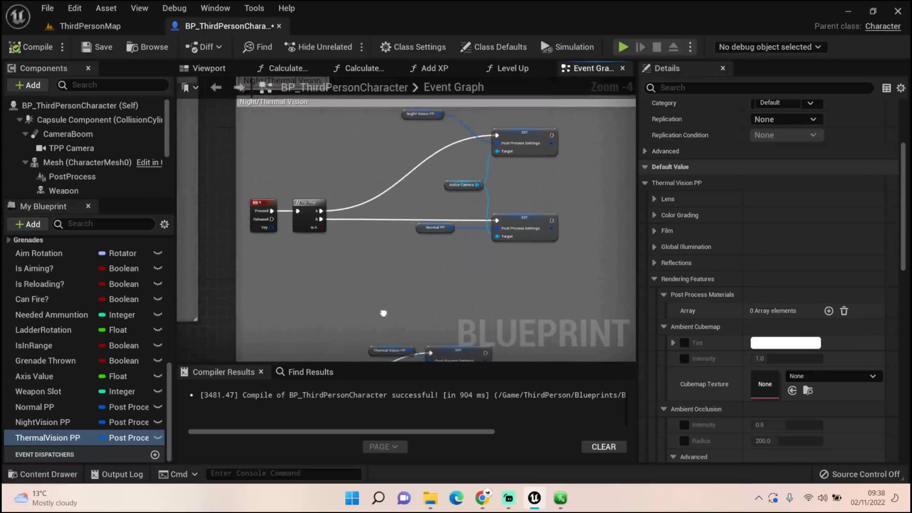
click(406, 116)
click(368, 203)
right_drag(379, 347, 376, 211)
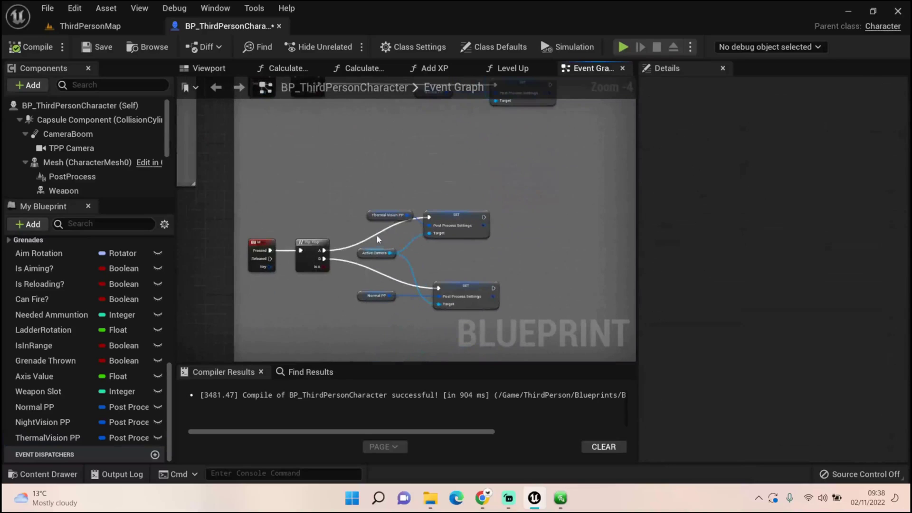
scroll(372, 255, up, 1)
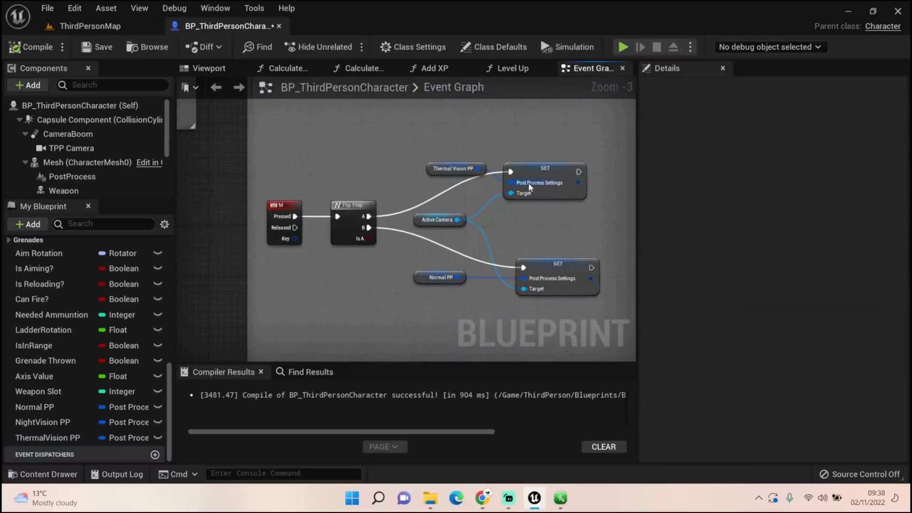
drag(537, 174, 550, 174)
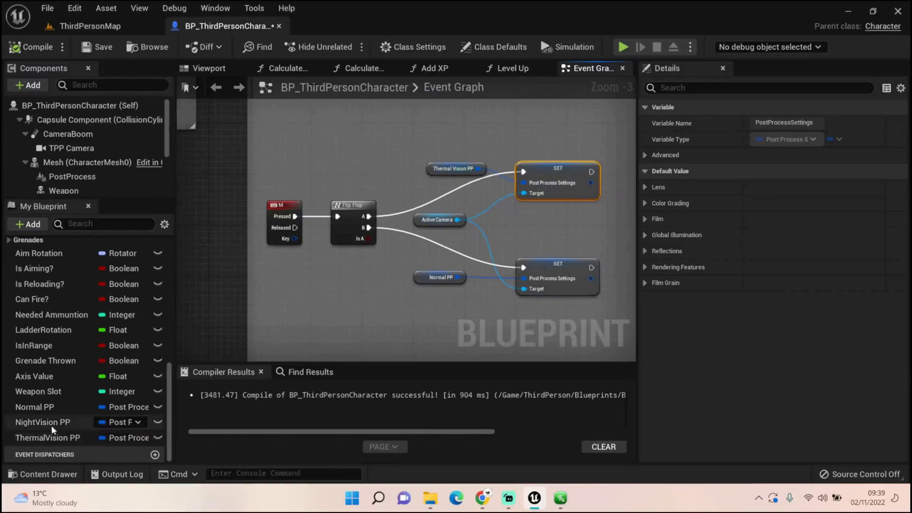
Step: Add one element to the Post Process Materials array of the ThermalVision PP variable and make it an asset slot
click(49, 441)
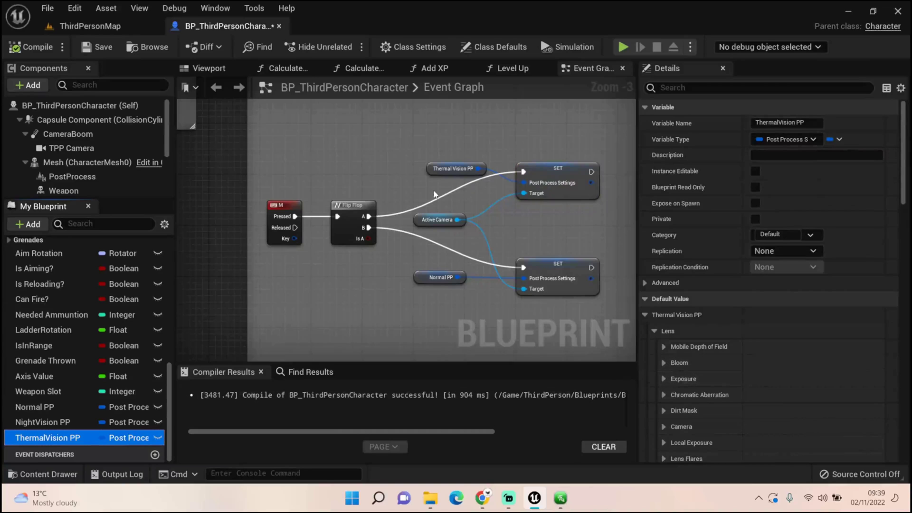
key(F2)
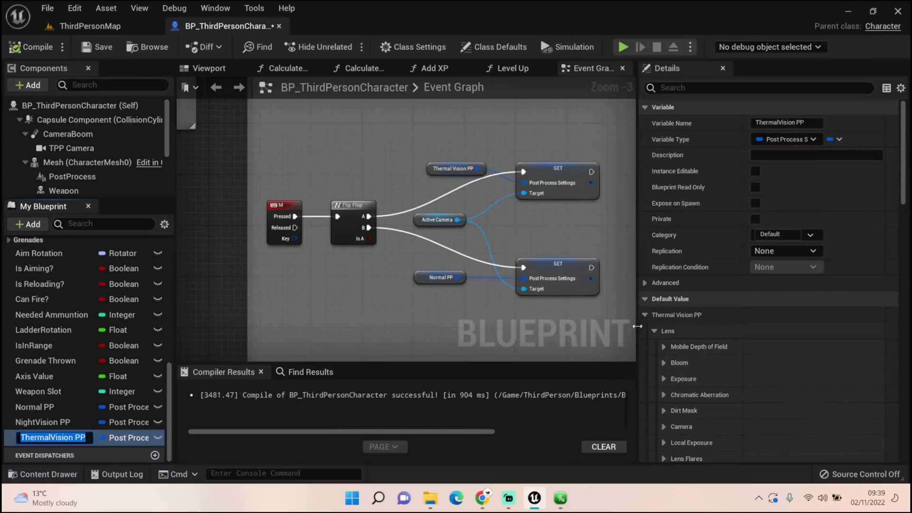
scroll(734, 321, down, 10)
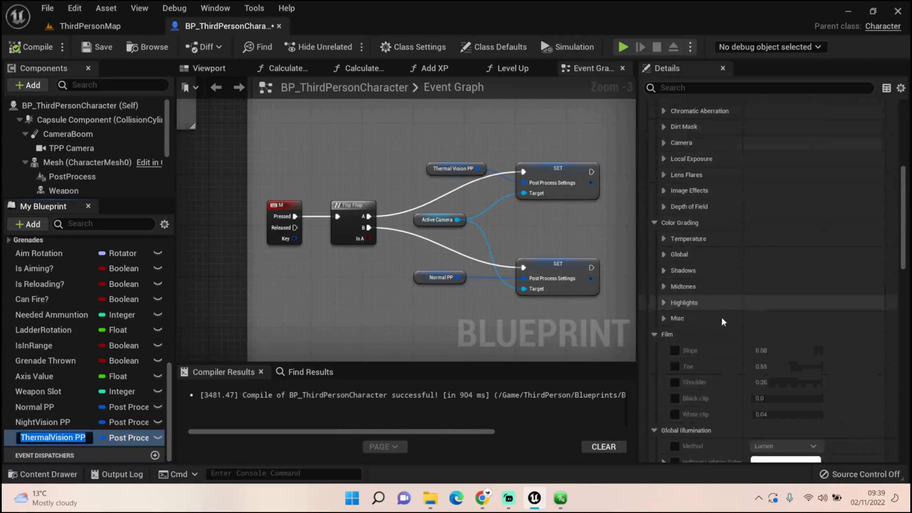
scroll(721, 330, down, 3)
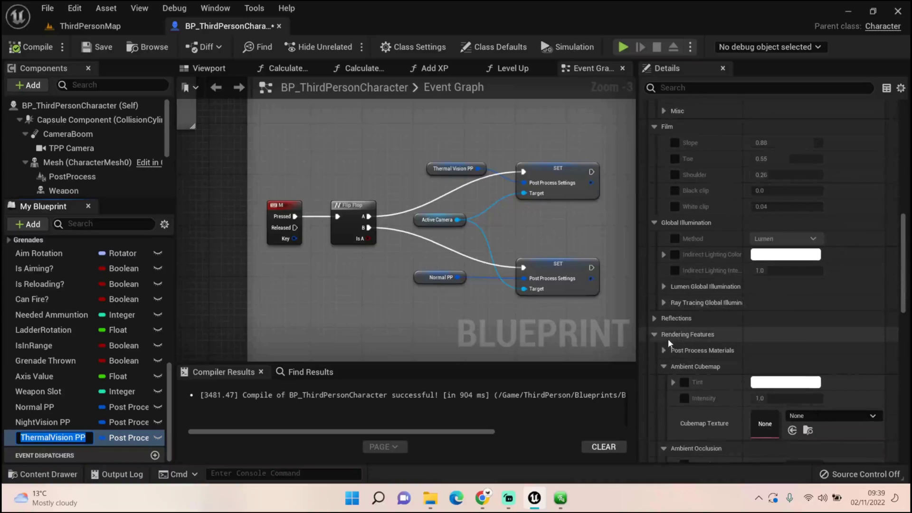
scroll(780, 348, down, 3)
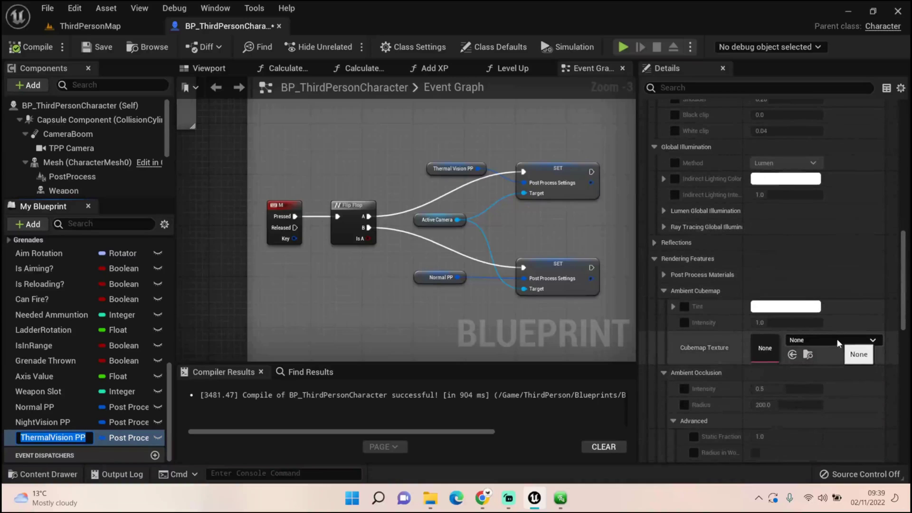
click(665, 274)
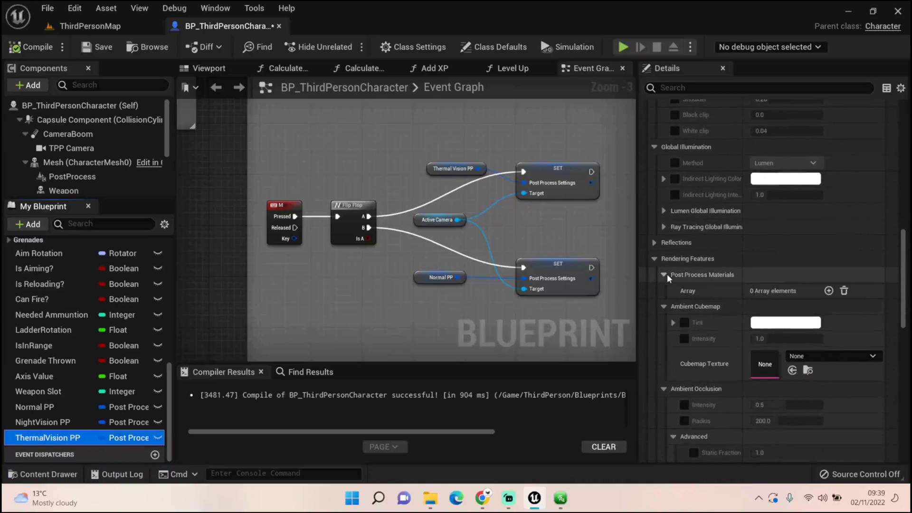
click(829, 290)
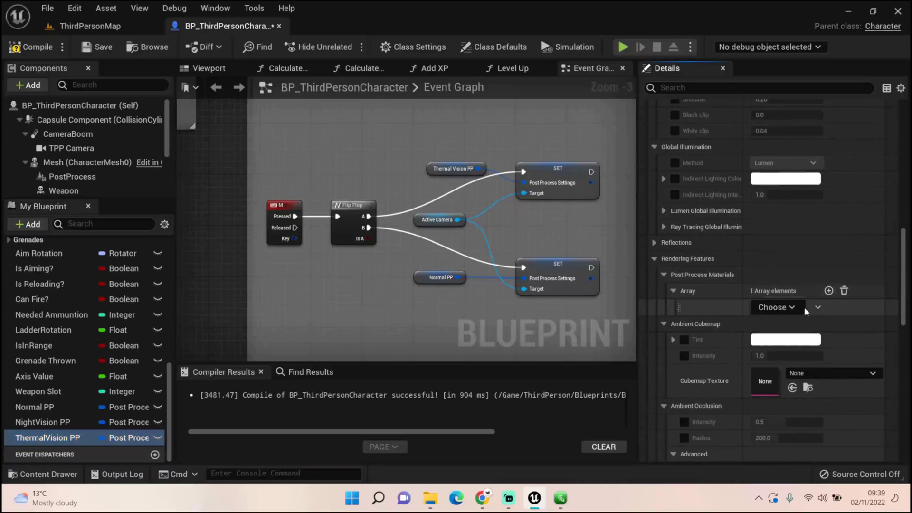
click(775, 307)
click(783, 327)
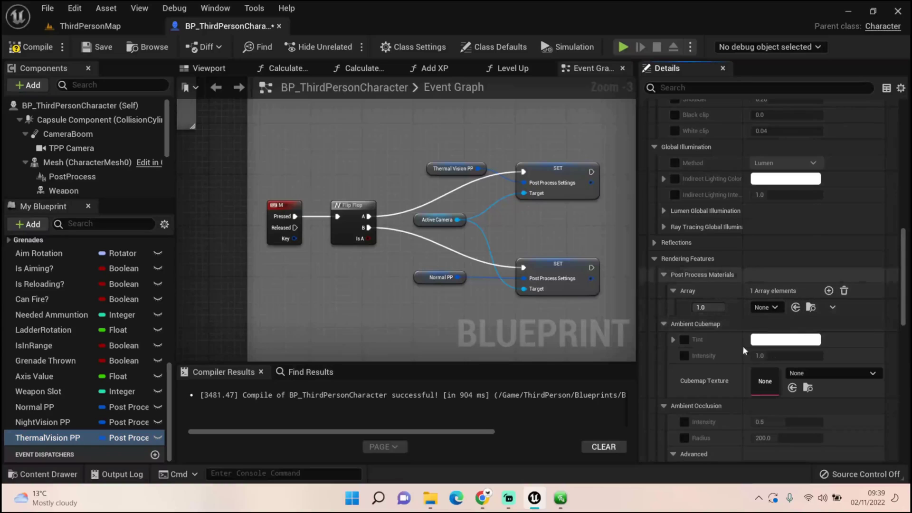
Step: Create a material named hermalVisionTutPP_Mat in the Content/Materials folder and open it for editing
click(45, 474)
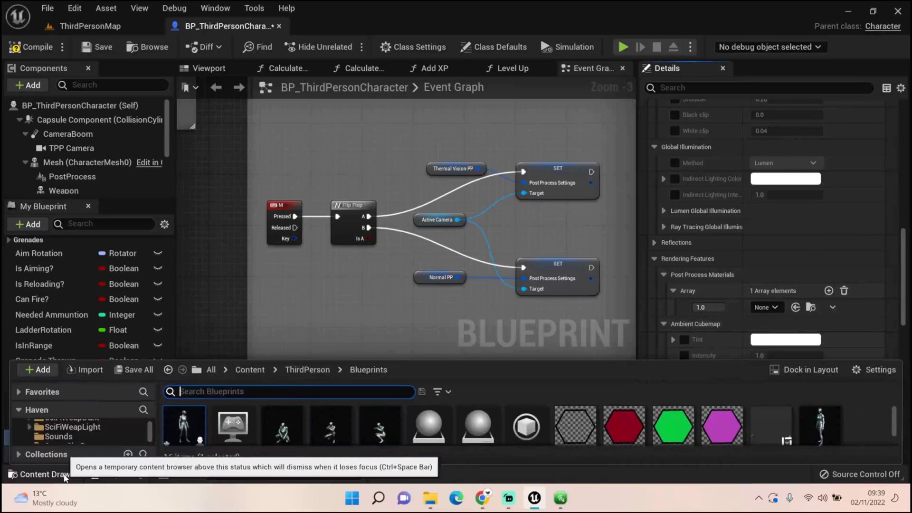
click(245, 369)
scroll(333, 425, down, 2)
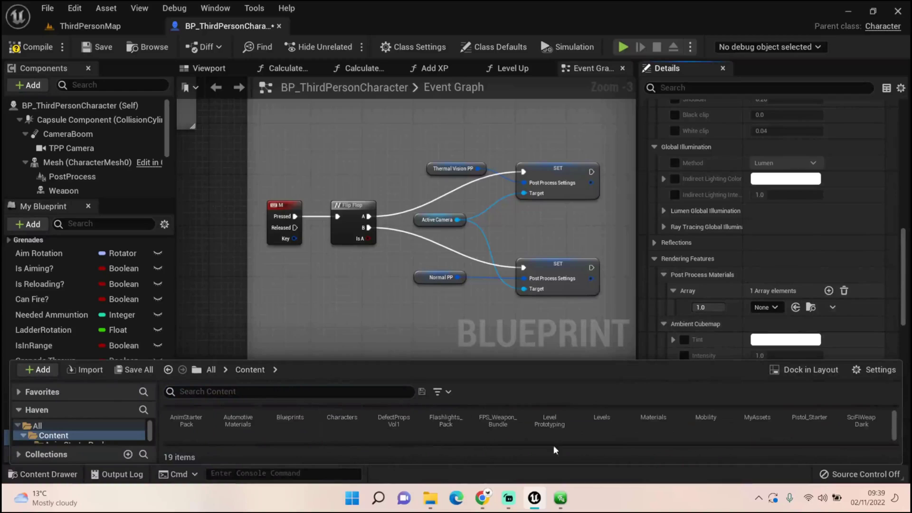
double_click(654, 419)
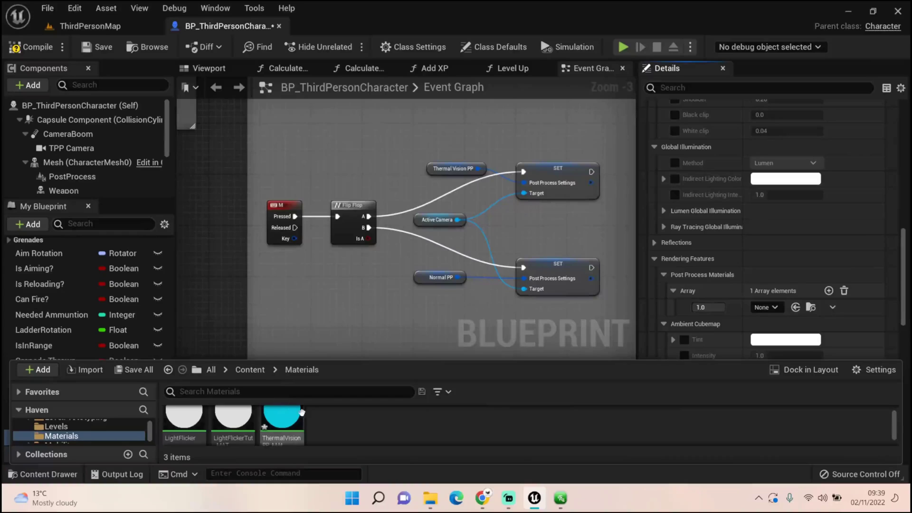
right_click(326, 418)
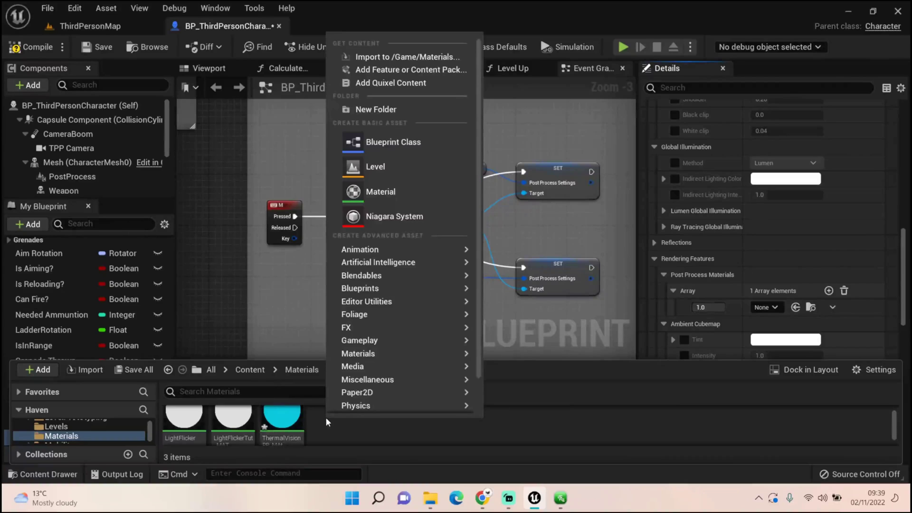
click(379, 198)
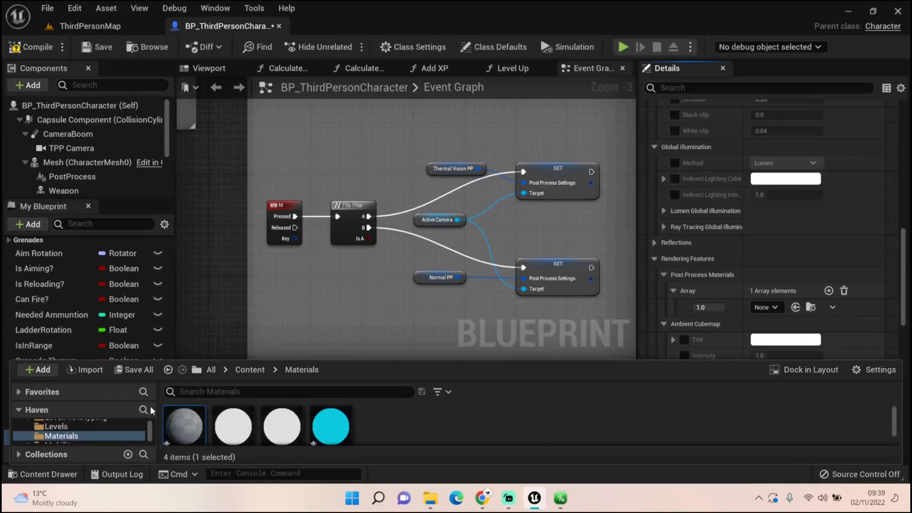
double_click(180, 432)
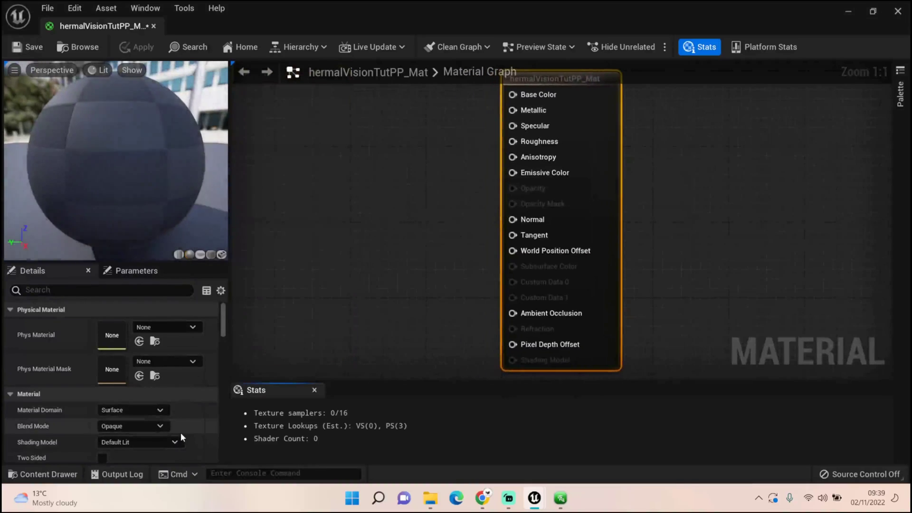
Step: Set the Material Domain of hermalVisionTutPP_Mat to Post Process
scroll(411, 230, down, 1)
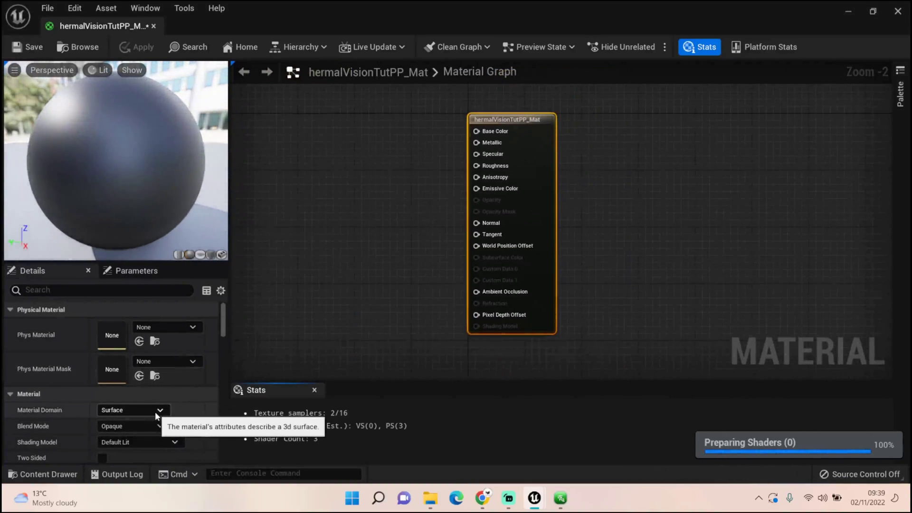
click(155, 412)
click(141, 465)
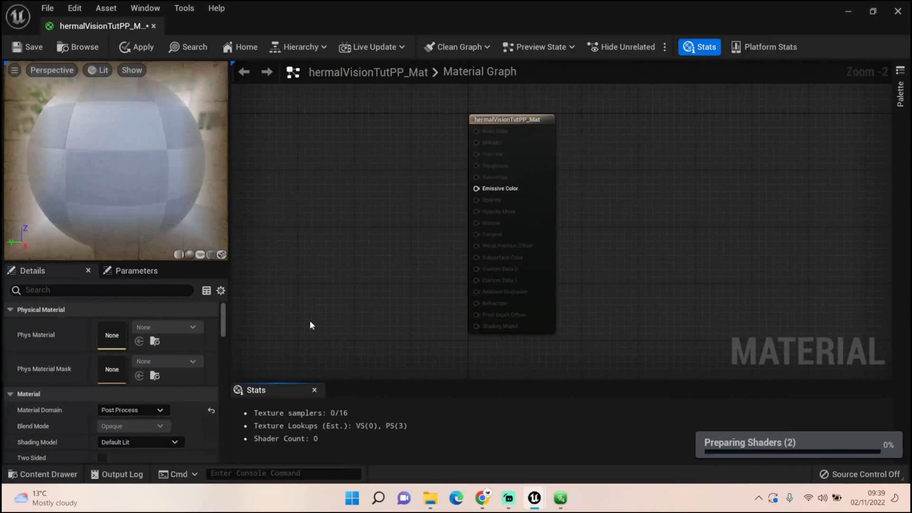
Step: Add a SceneTexture node to the left of the material output node and set its Scene Texture Id to CustomDepth
right_drag(310, 321, 446, 318)
scroll(447, 318, down, 1)
right_drag(355, 172, 462, 167)
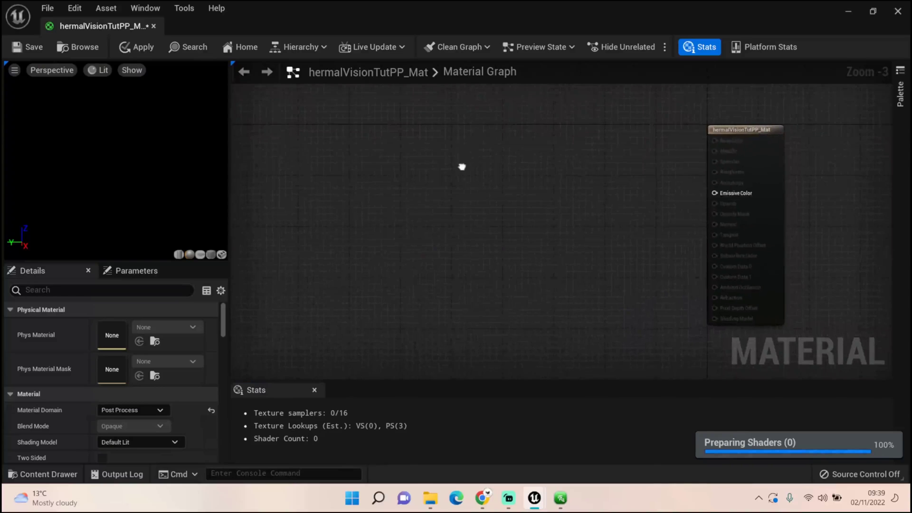
right_click(324, 164)
text(Scenete)
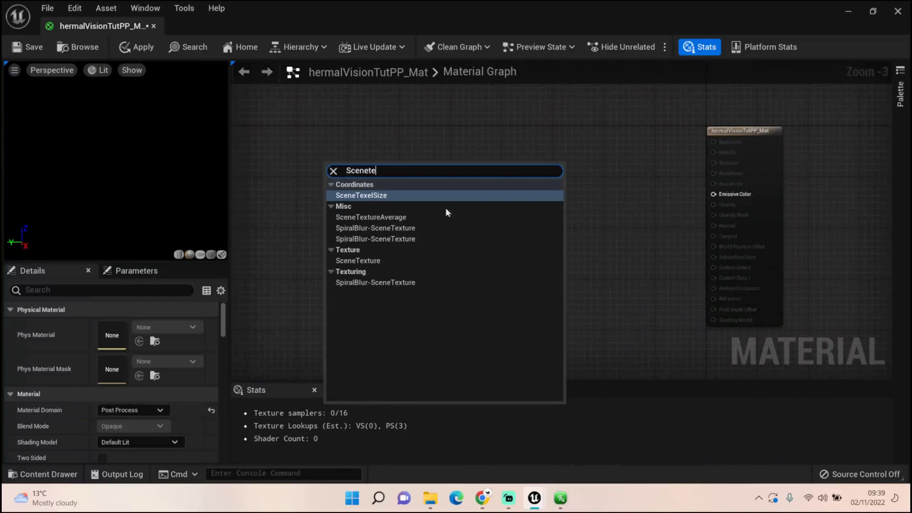
click(394, 261)
scroll(369, 159, up, 1)
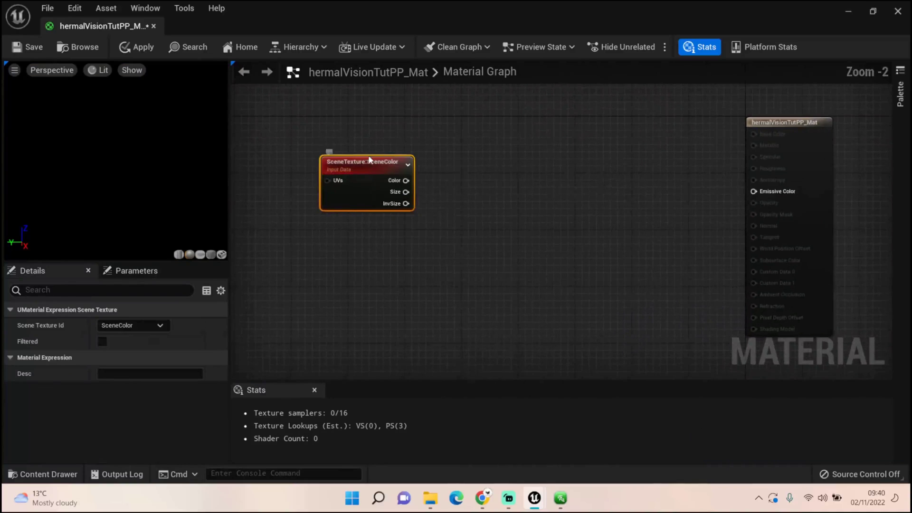
click(145, 324)
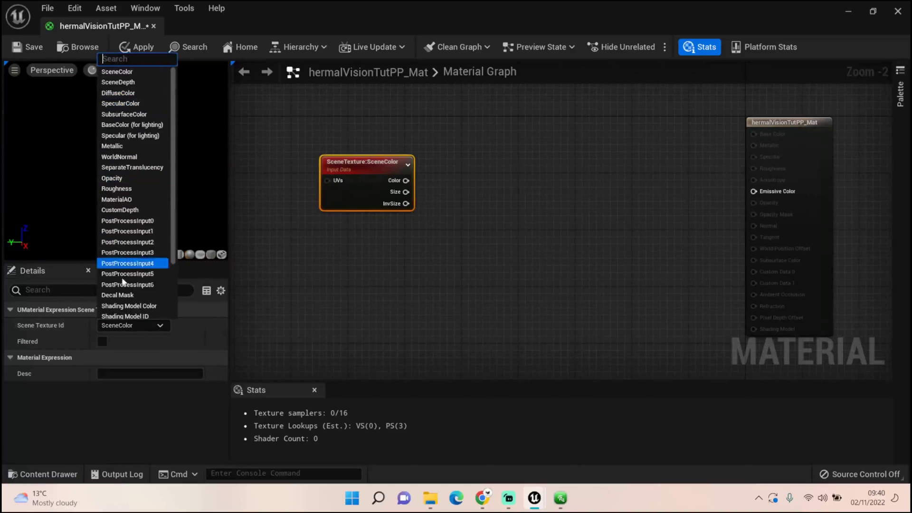
click(127, 209)
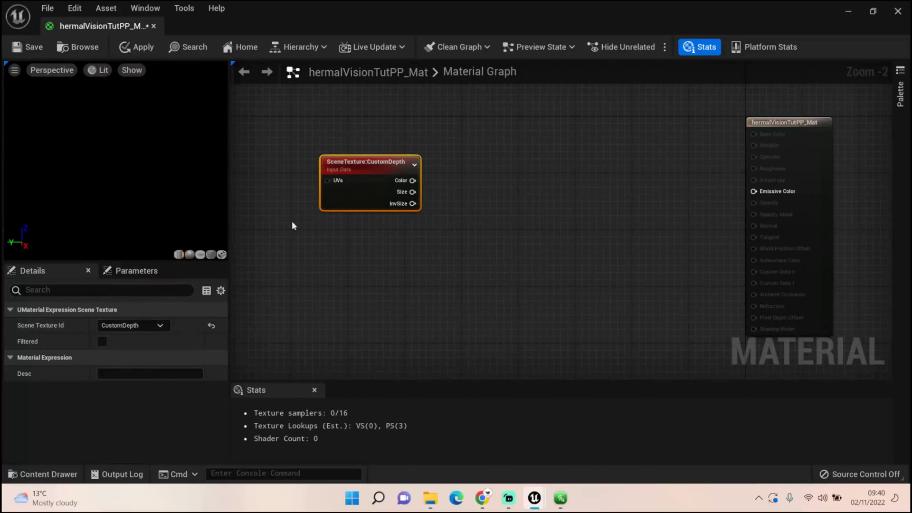
Step: Duplicate the CustomDepth node, place the copy directly below it and set its Scene Texture Id to SceneDepth
key(ctrl+d)
drag(407, 263, 367, 252)
click(134, 327)
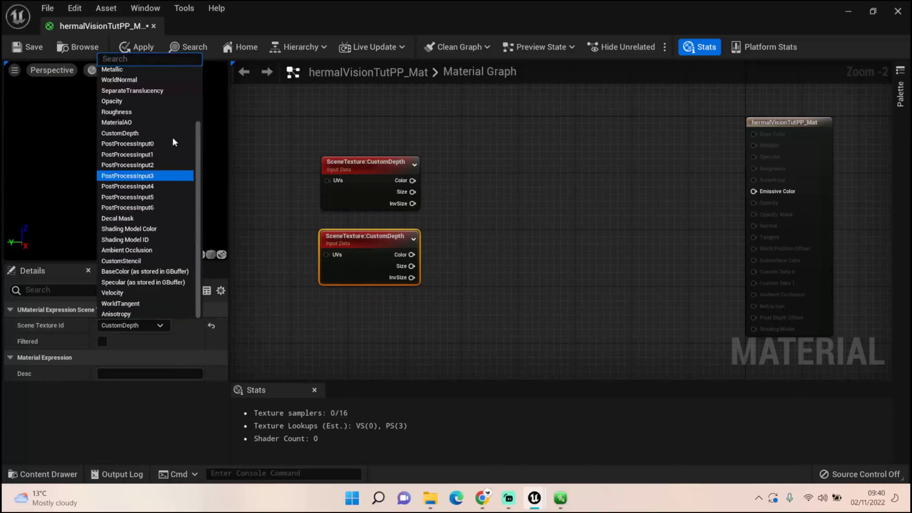
scroll(163, 126, up, 3)
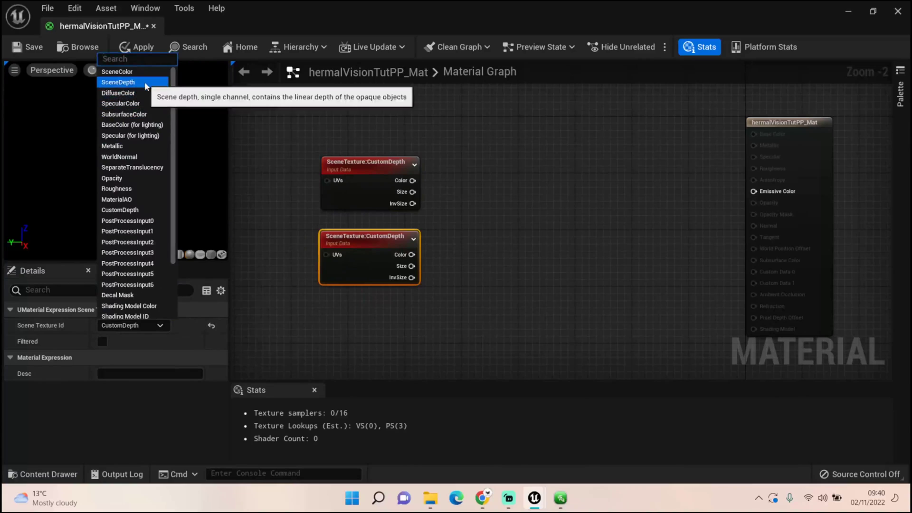
click(162, 78)
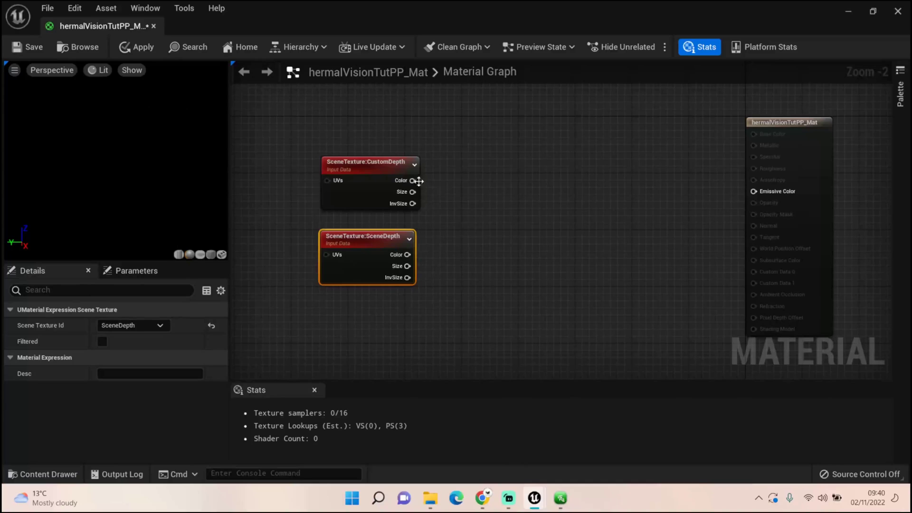
Step: Add a ComponentMask fed by the CustomDepth node's Color output, limit it to the R channel and place it beside that node
drag(418, 181, 471, 182)
text(mask)
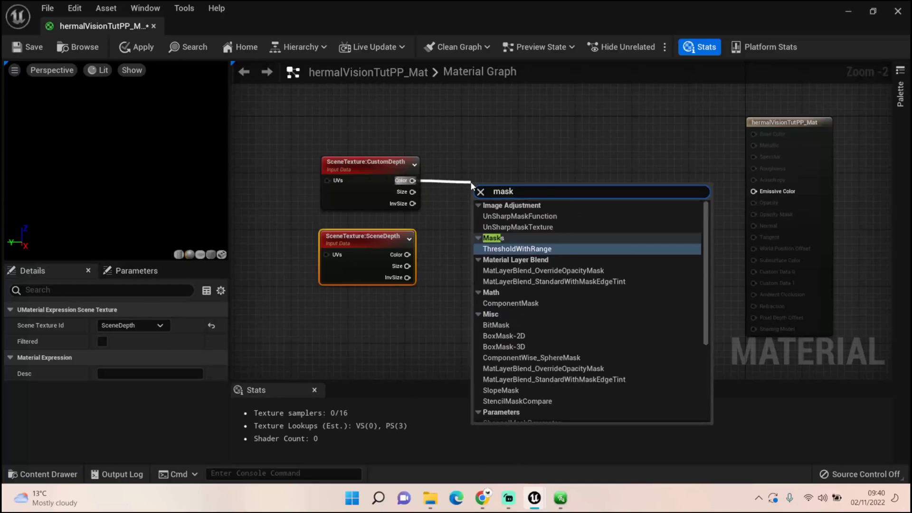
click(509, 303)
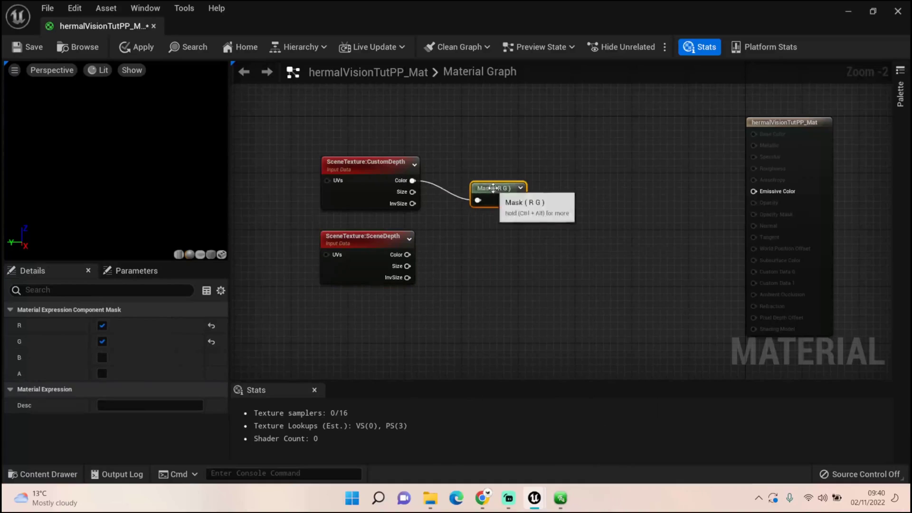
drag(491, 183, 472, 172)
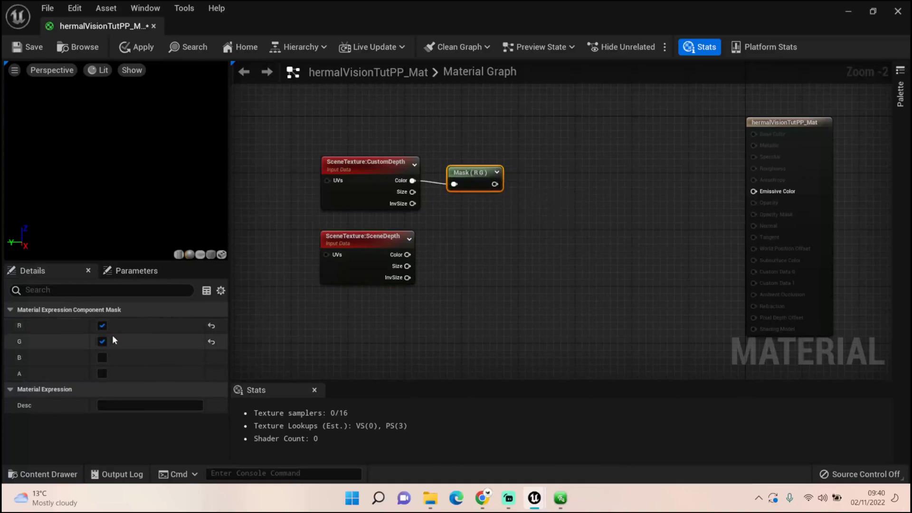
click(102, 342)
Step: Duplicate the R mask, place the copy beside the SceneDepth node and connect that node's Color output to it
key(ctrl+d)
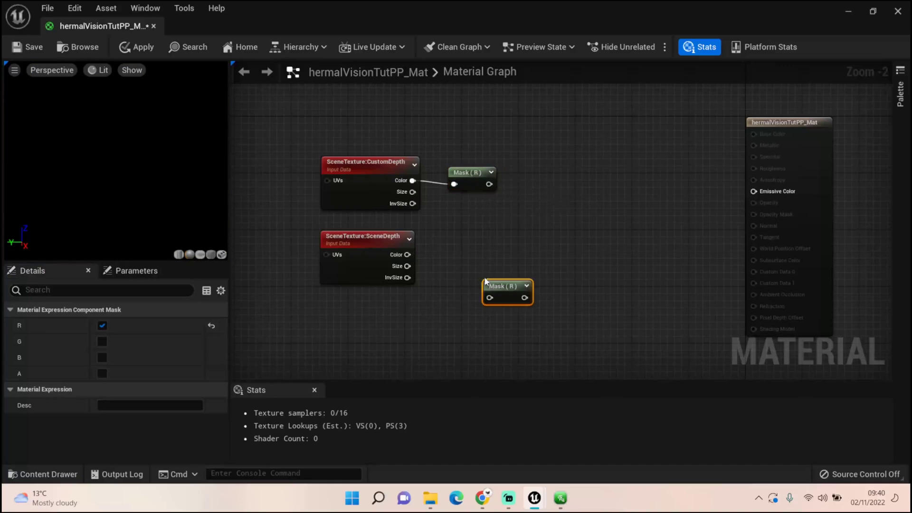
drag(491, 284, 455, 262)
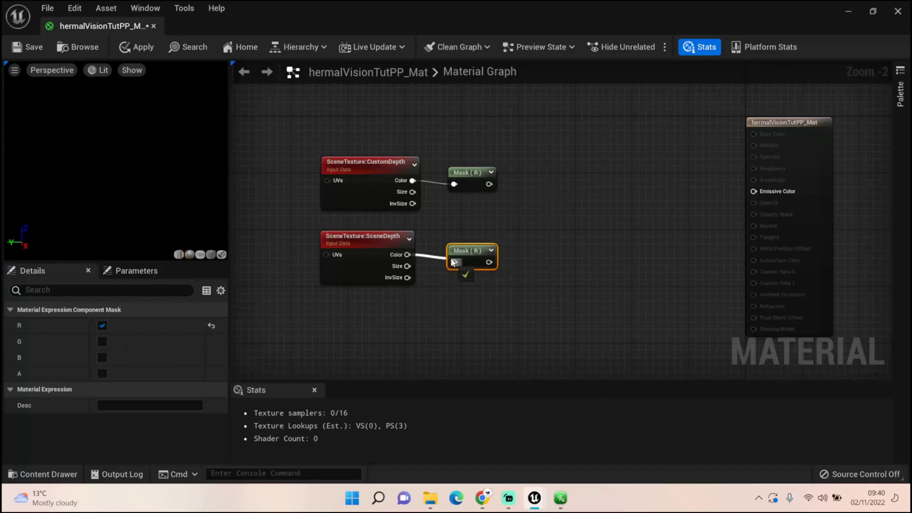
right_drag(510, 241, 579, 246)
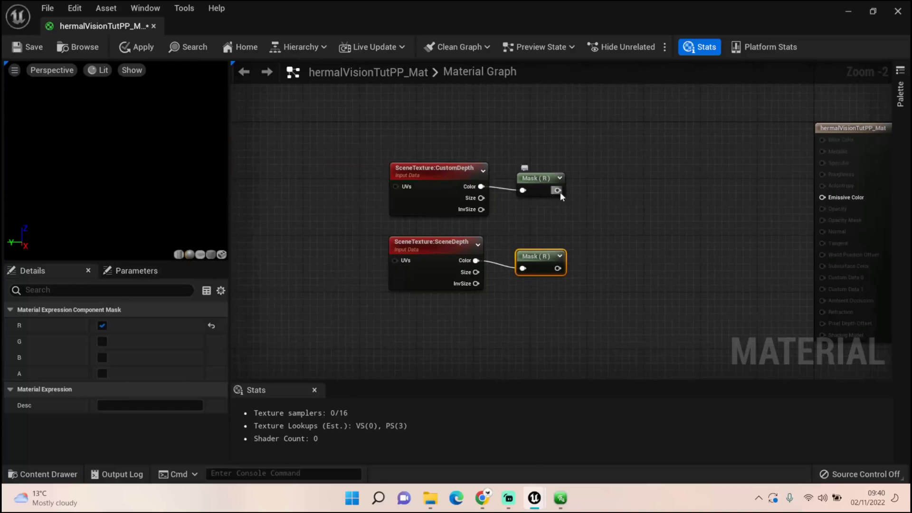
Step: Add a Subtract node fed by the CustomDepth mask in A and the SceneDepth mask in B
drag(558, 191, 605, 202)
text(Sub)
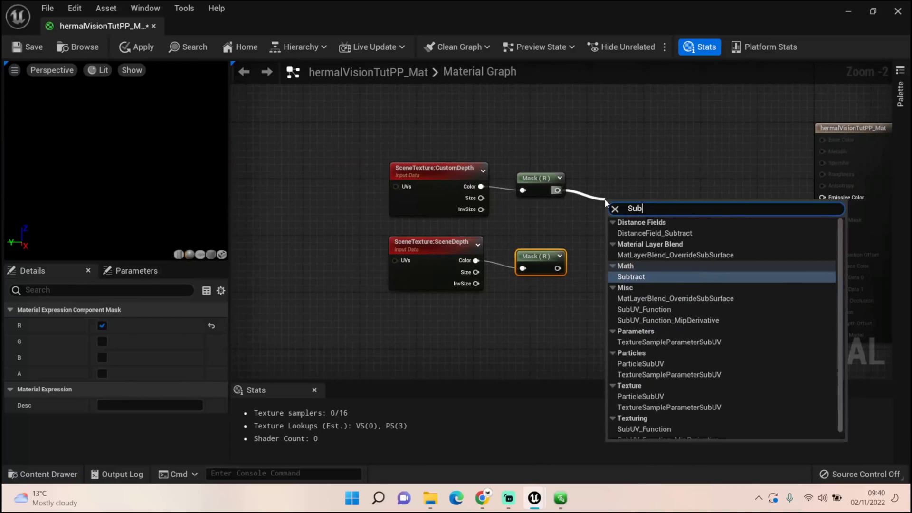
key(Return)
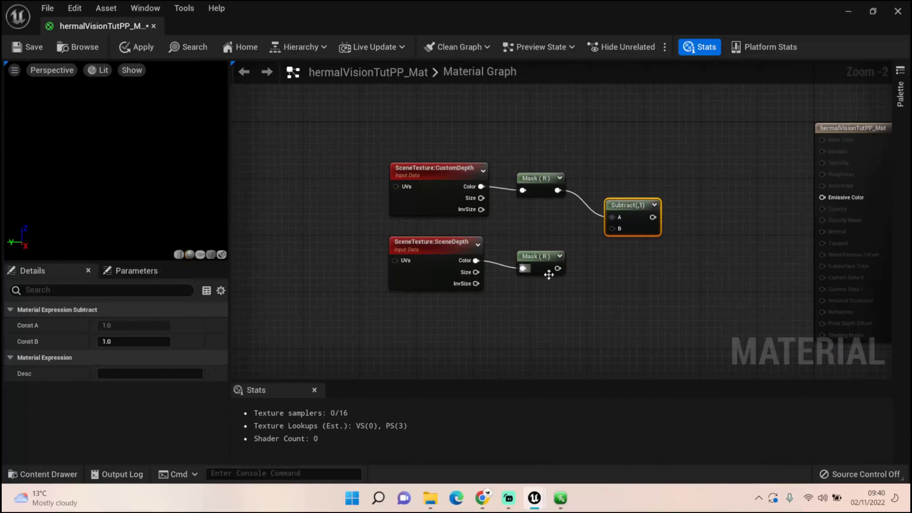
drag(558, 269, 613, 229)
Step: Move the group of SceneTexture, mask and Subtract nodes farther away from the material output node
drag(373, 155, 621, 281)
scroll(555, 204, down, 3)
right_drag(482, 195, 554, 199)
drag(542, 202, 349, 259)
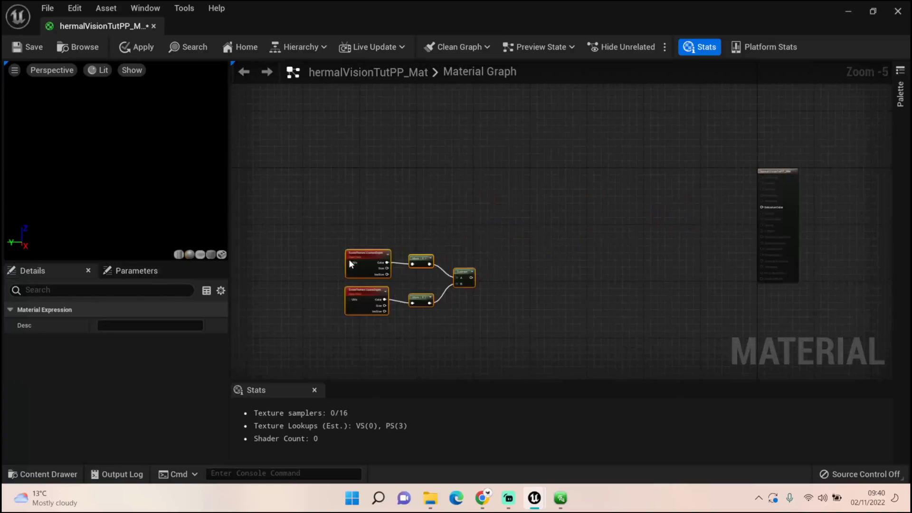
Step: Add a Clamp node after the Subtract output and a OneMinus node after the Clamp output
scroll(474, 294, up, 4)
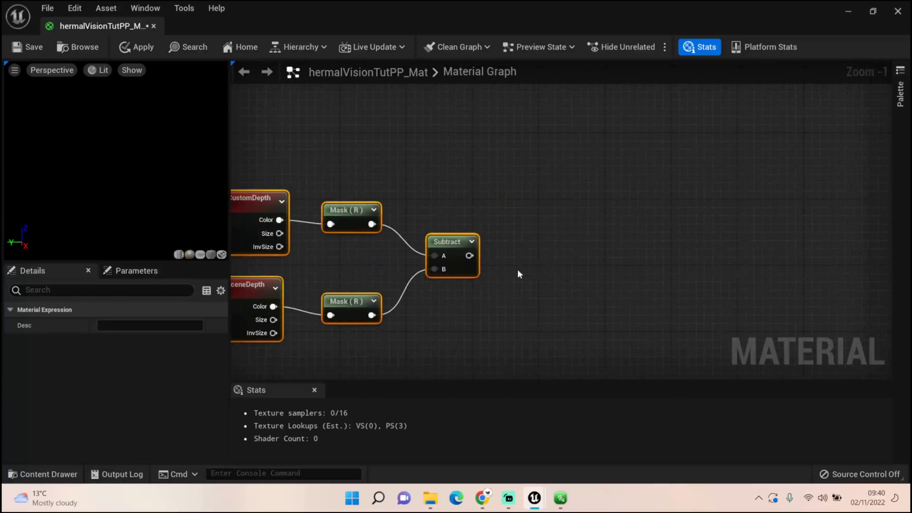
drag(469, 255, 529, 254)
text(clamp)
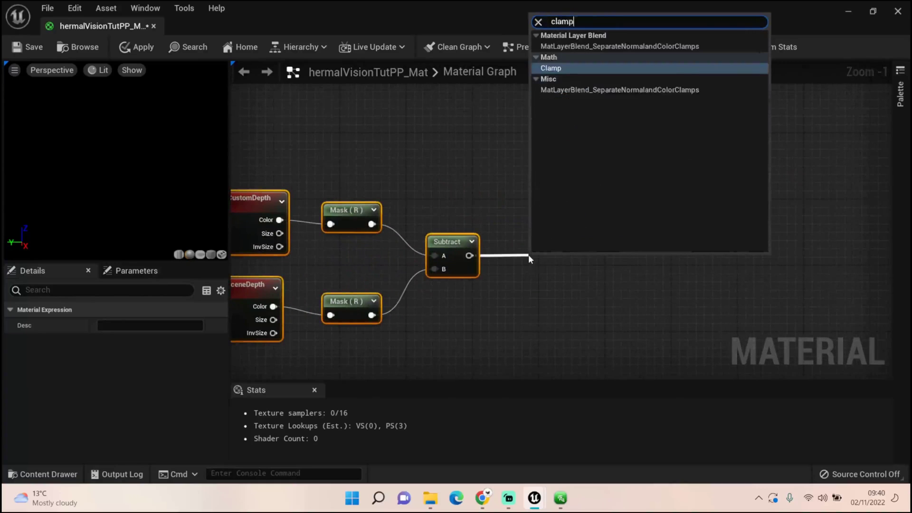
key(Return)
drag(583, 270, 636, 261)
text(oneminus)
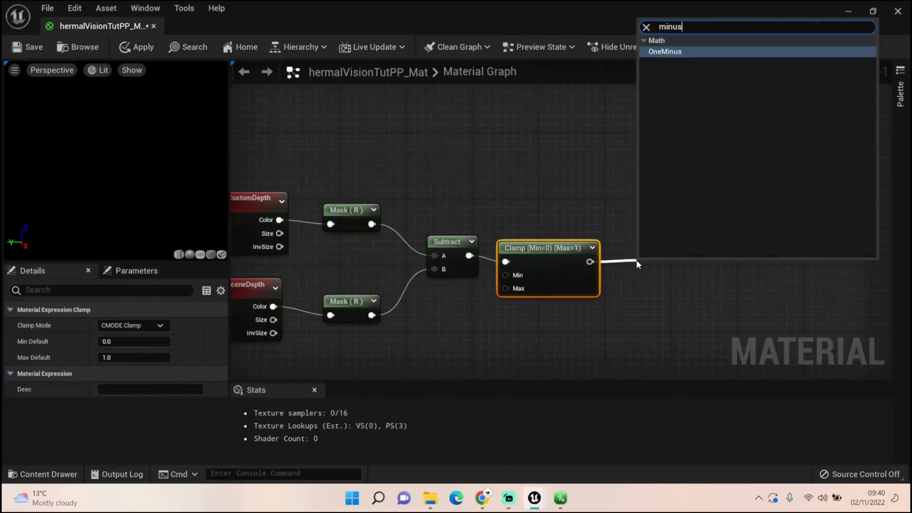
key(Return)
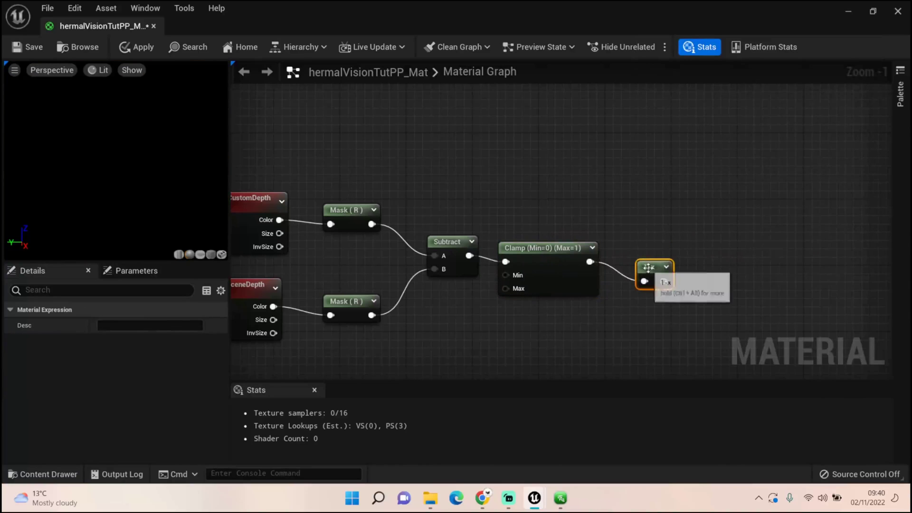
Step: Connect the OneMinus output to Emissive Color and dock the material editor beside the BP_ThirdPersonCharacter blueprint
scroll(636, 286, down, 5)
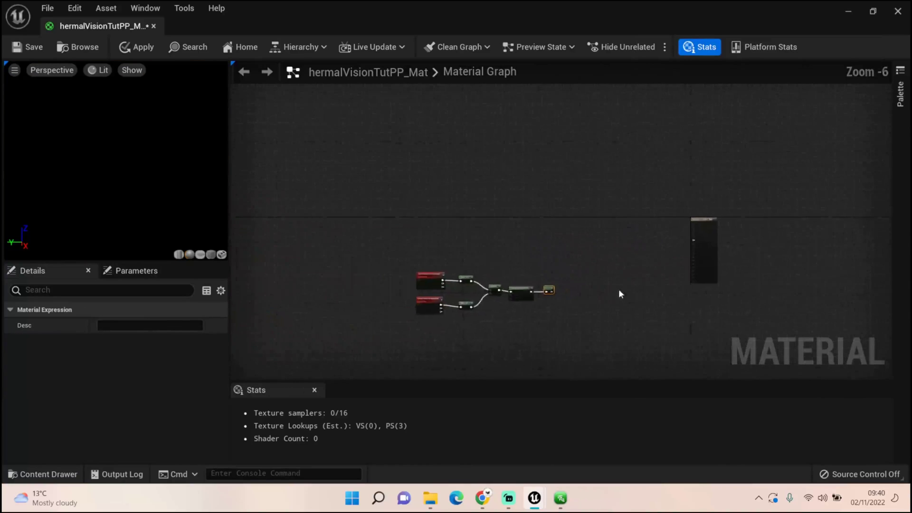
scroll(621, 293, up, 4)
drag(406, 292, 842, 147)
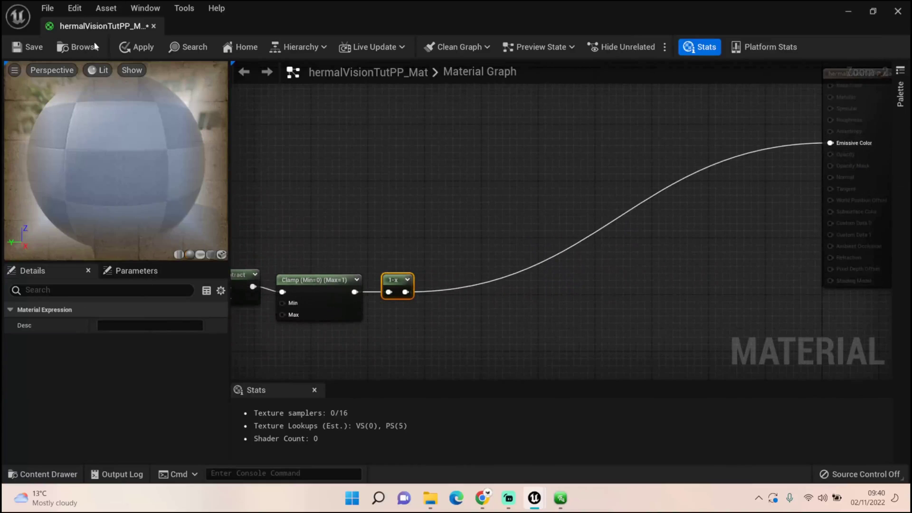
drag(96, 29, 334, 35)
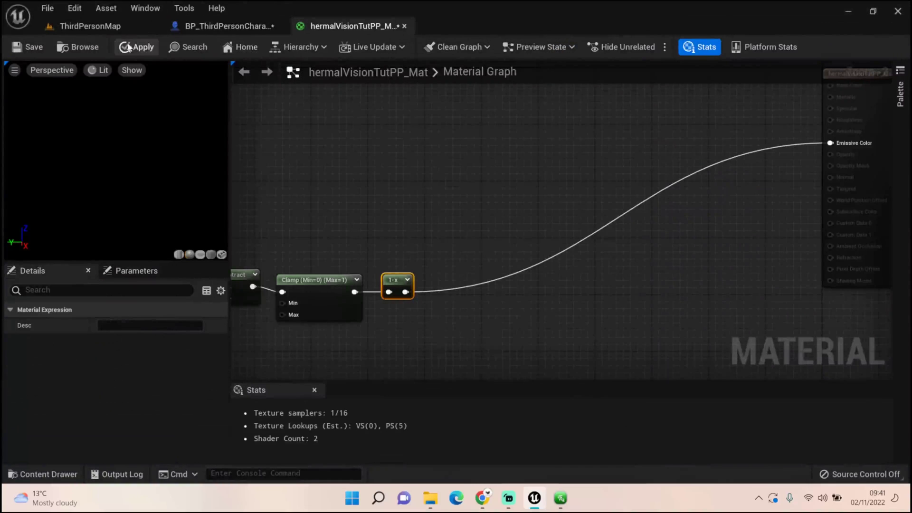
Step: Assign hermalVisionTutPP_Mat to the Post Process Materials array element of ThermalVision PP and compile BP_ThirdPersonCharacter
click(228, 26)
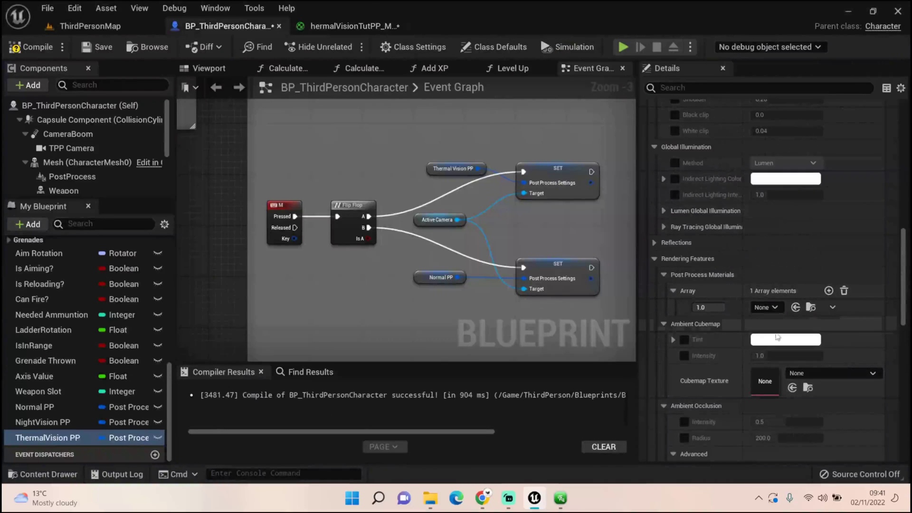
click(775, 307)
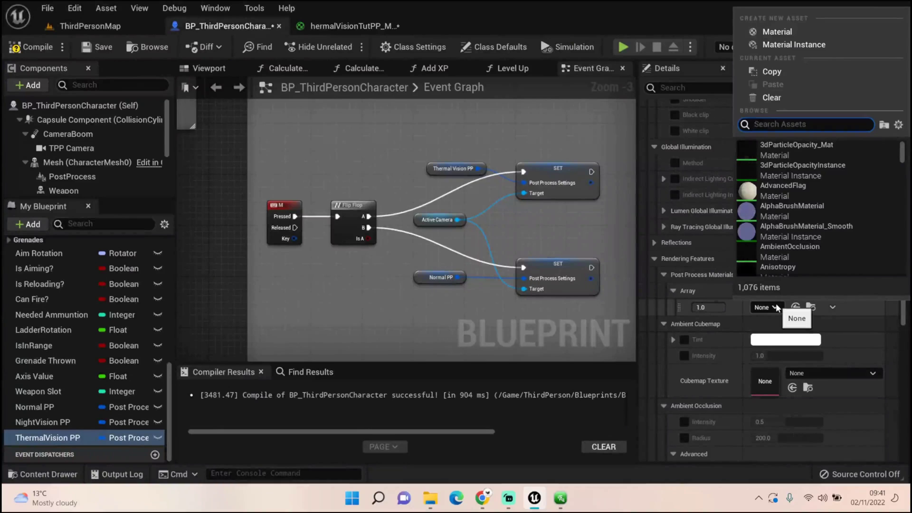
text(thermal)
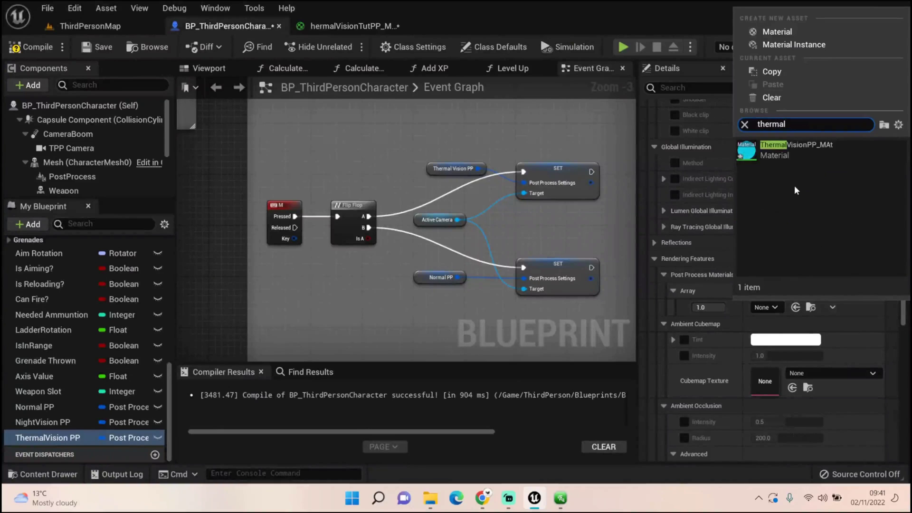
key(BackSpace)
key(BackSpace)
key(BackSpace)
key(BackSpace)
key(BackSpace)
key(BackSpace)
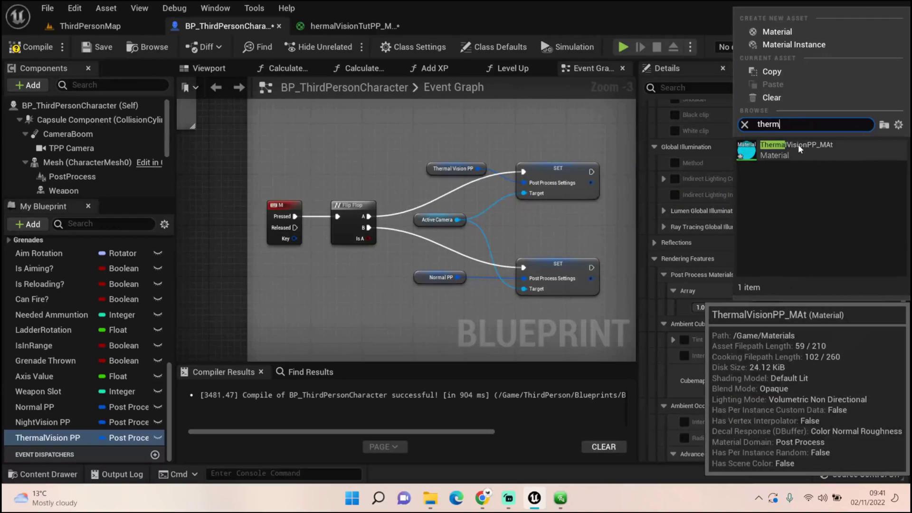
text(hermal)
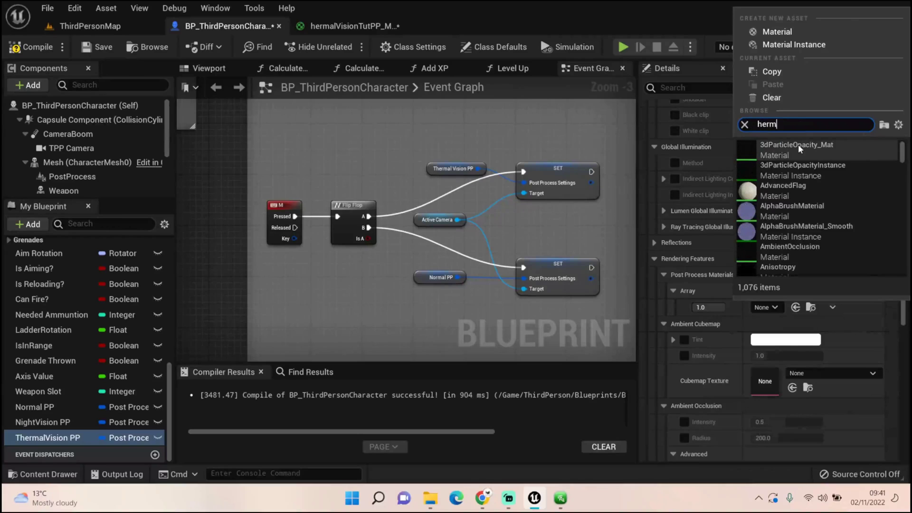
click(794, 145)
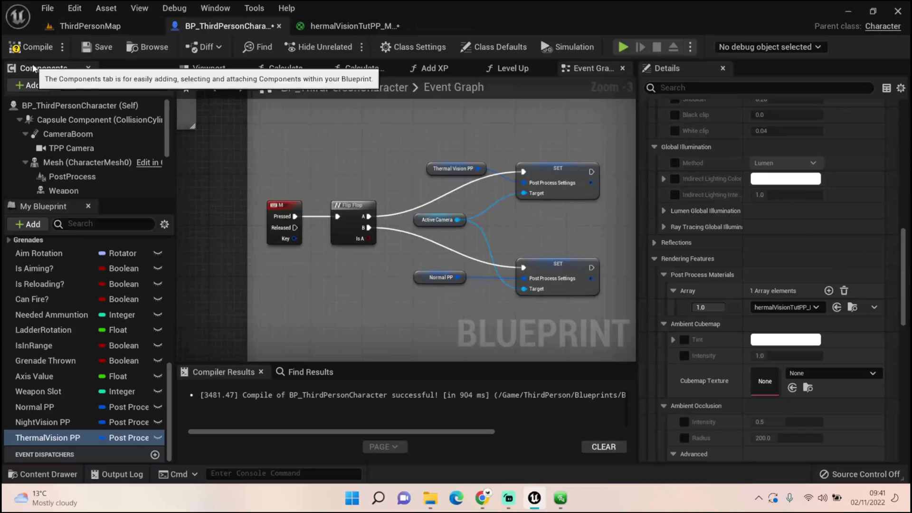
click(25, 53)
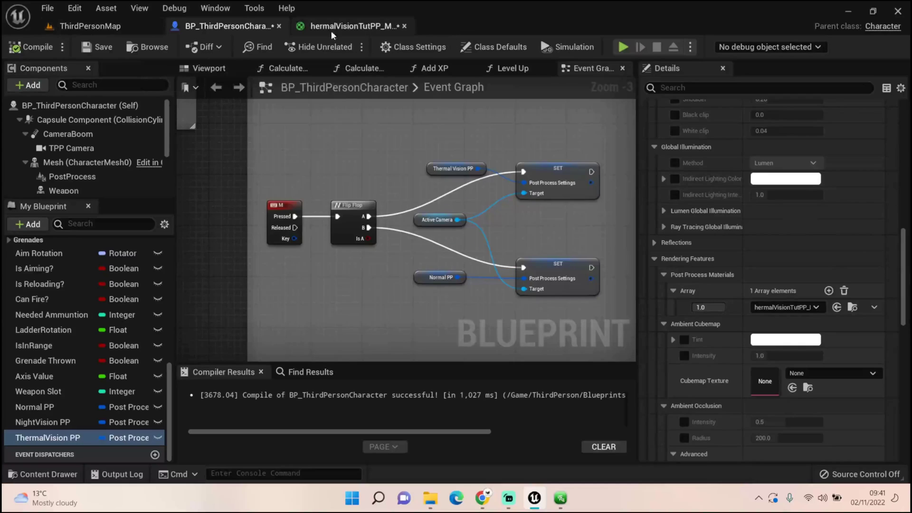
Step: Filter the character Mesh component's details by "Render" to examine its Render CustomDepth Pass setting
click(76, 160)
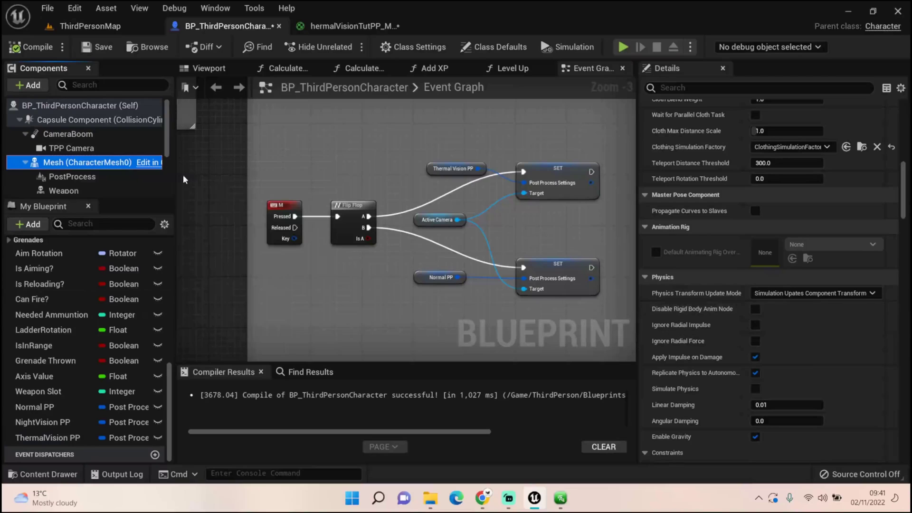
click(705, 90)
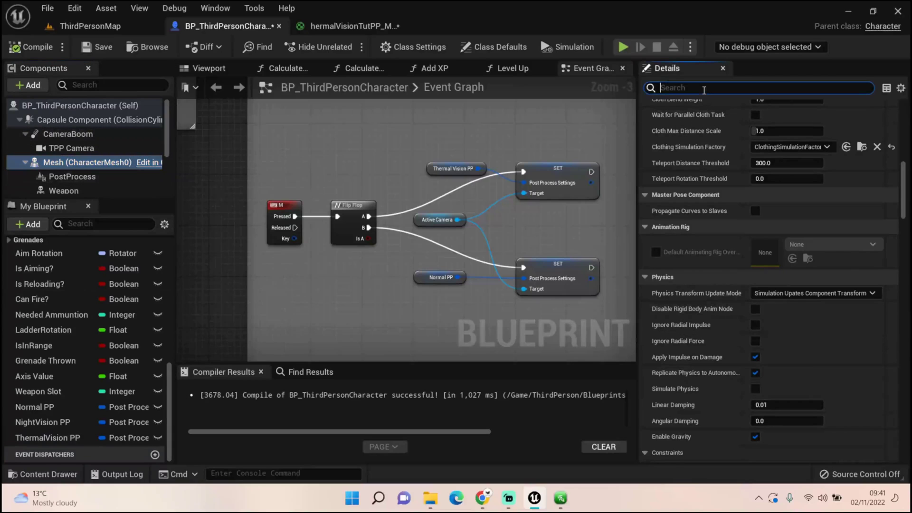
text(Render)
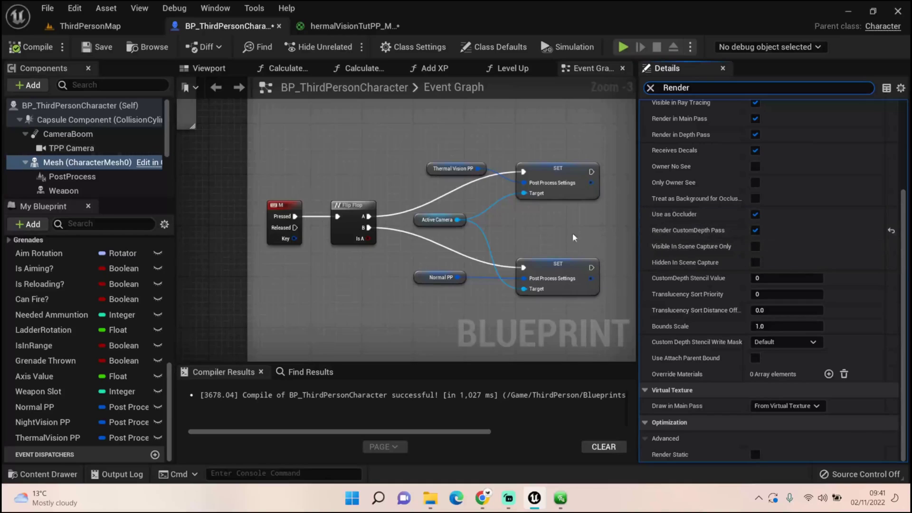
Step: Play ThirdPersonMap in the editor and move the character forward
click(95, 28)
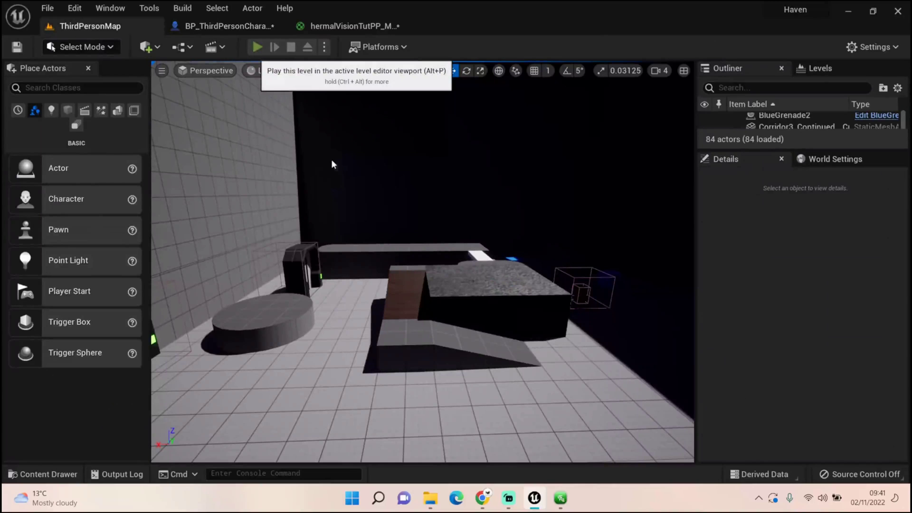
key(alt+p)
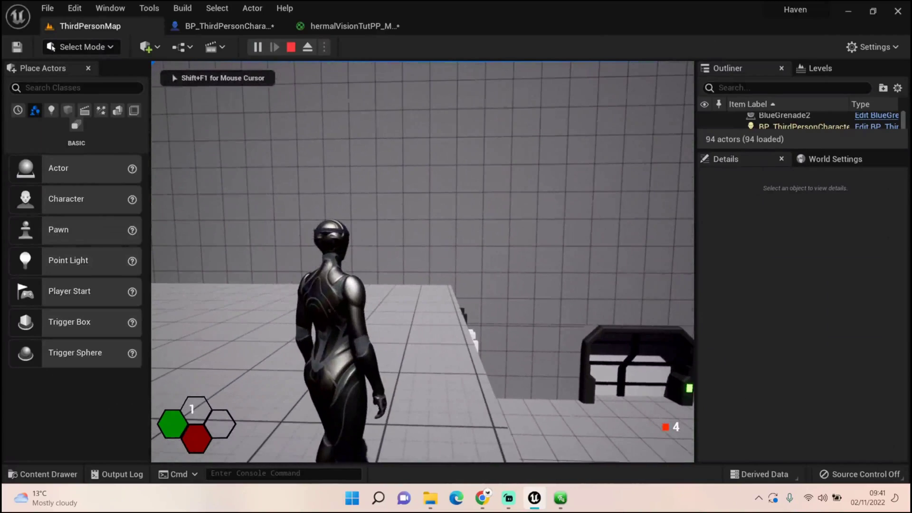
key(w)
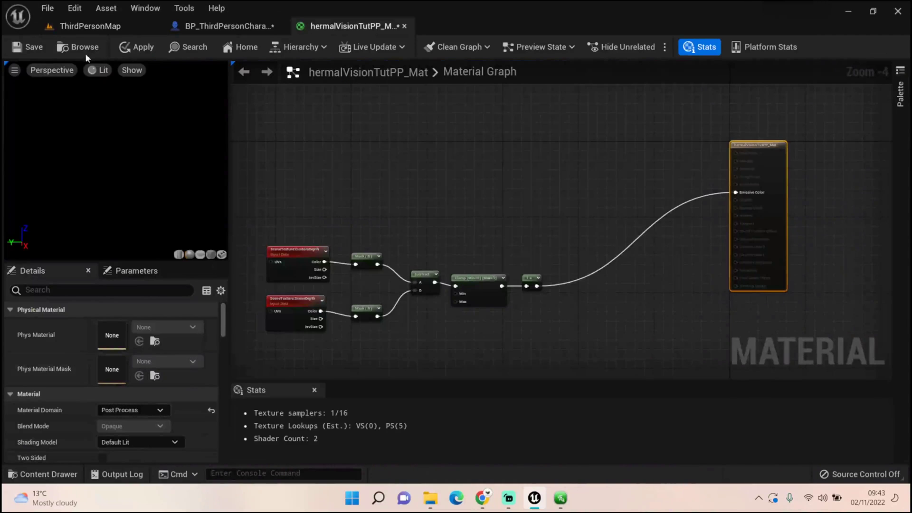
Step: Apply the changes to hermalVisionTutPP_Mat, then play ThirdPersonMap, switch the vision mode on and off and stop
click(135, 48)
click(122, 28)
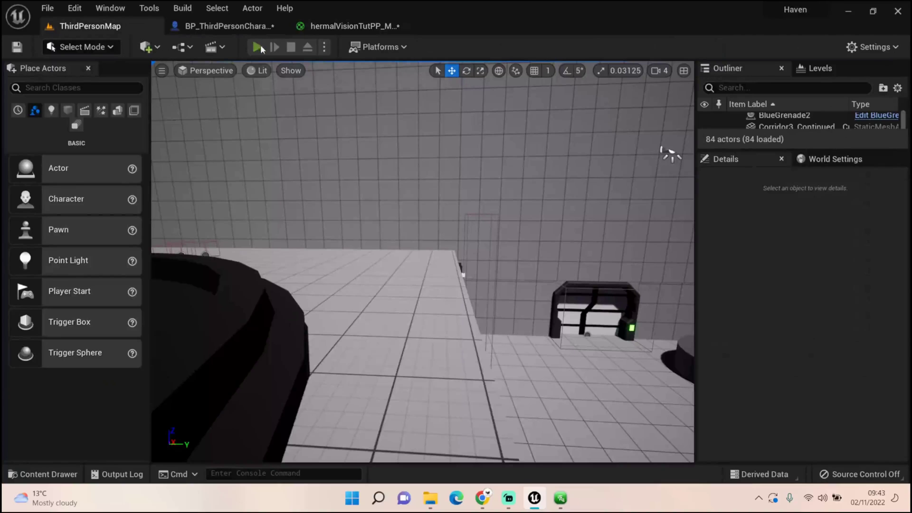
click(341, 156)
key(t)
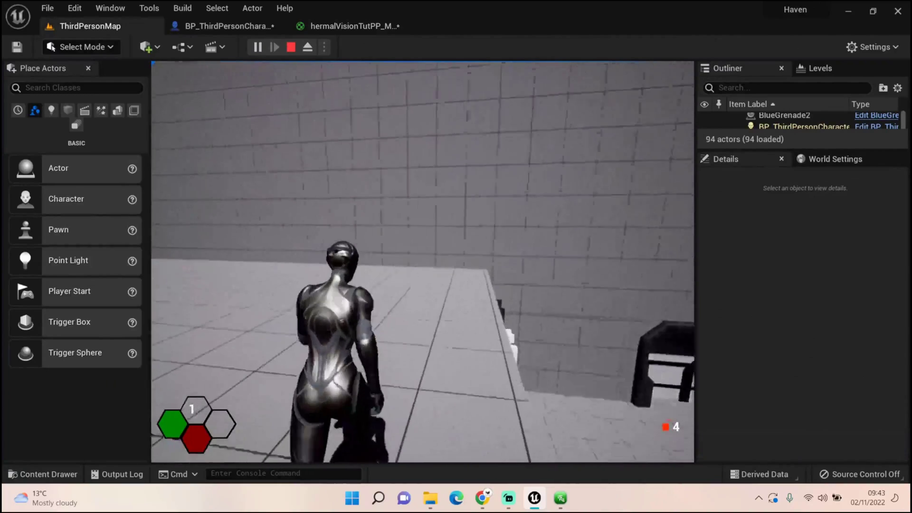
key(t)
key(Escape)
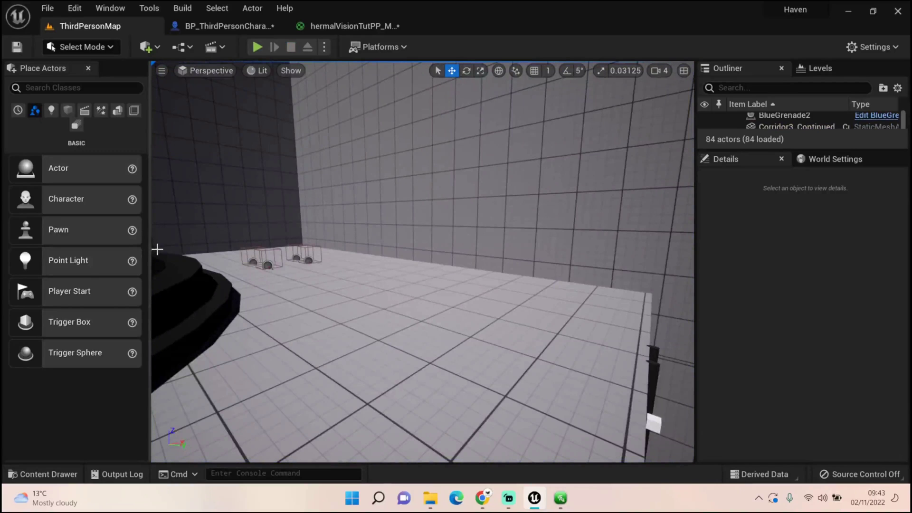
Step: Play ThirdPersonMap again and toggle thermal vision to check how the character is rendered, then stop the session
click(333, 26)
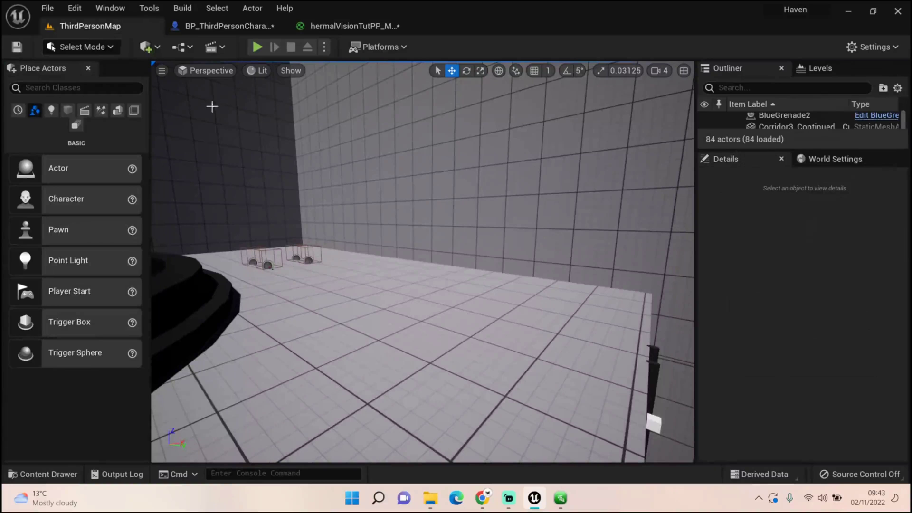
click(91, 27)
click(257, 47)
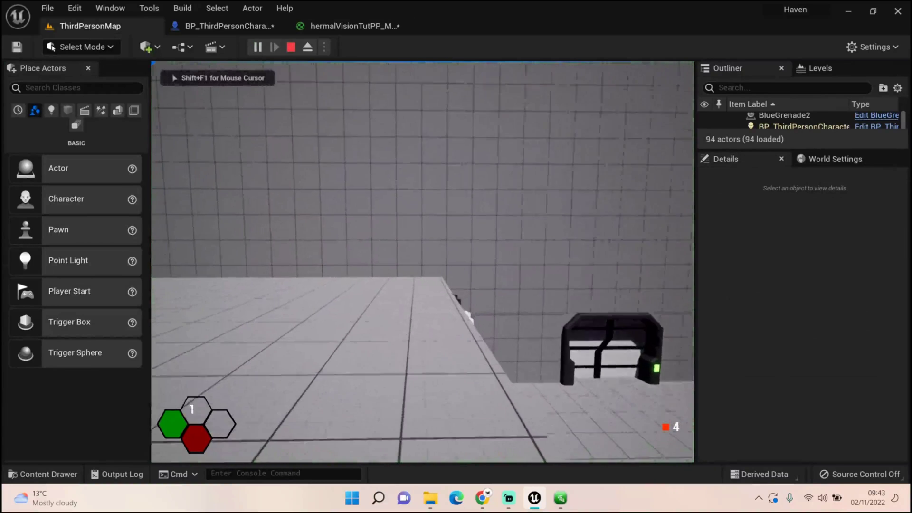
key(t)
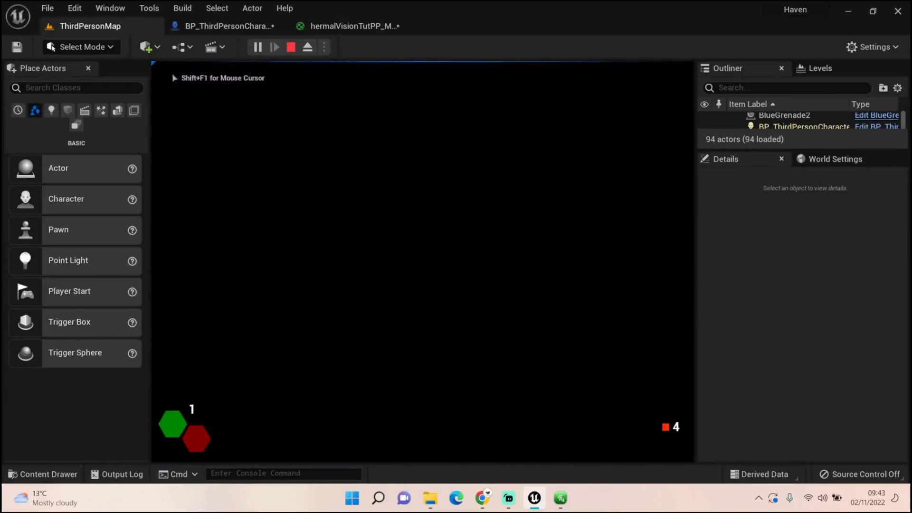
key(t)
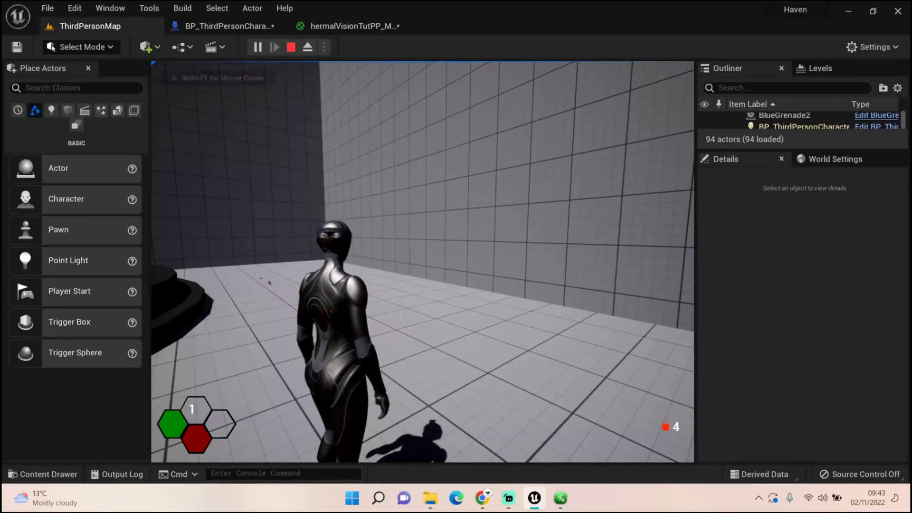
key(t)
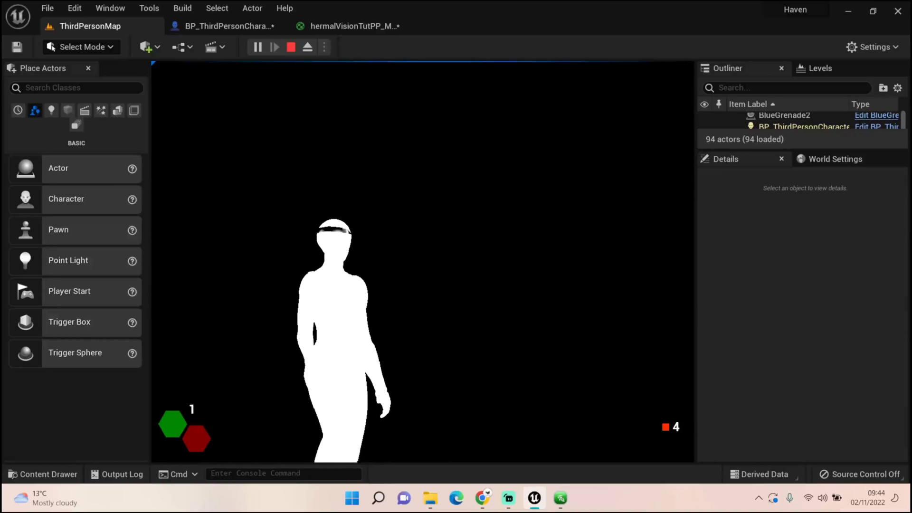
key(Escape)
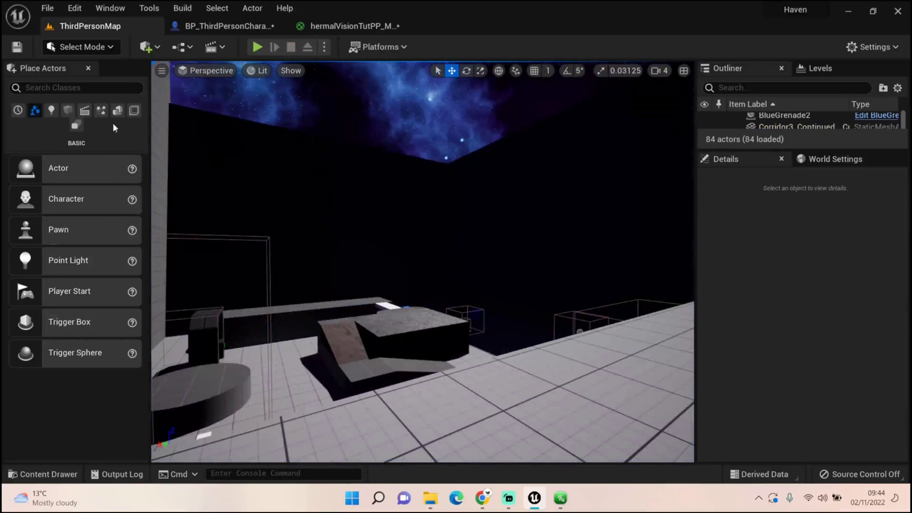
Step: Add two Constant3Vector nodes, one below the other, above the depth nodes in the hermalVisionTutPP_Mat graph
click(338, 26)
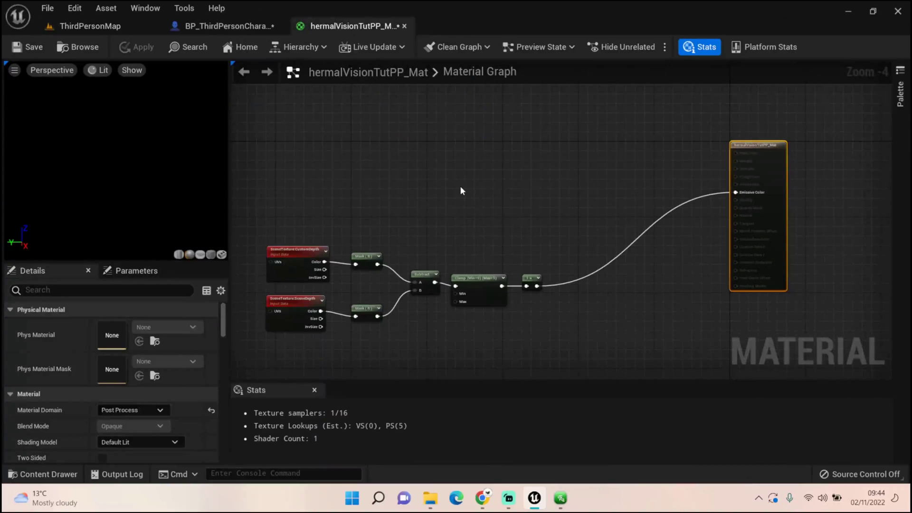
right_drag(369, 175, 418, 267)
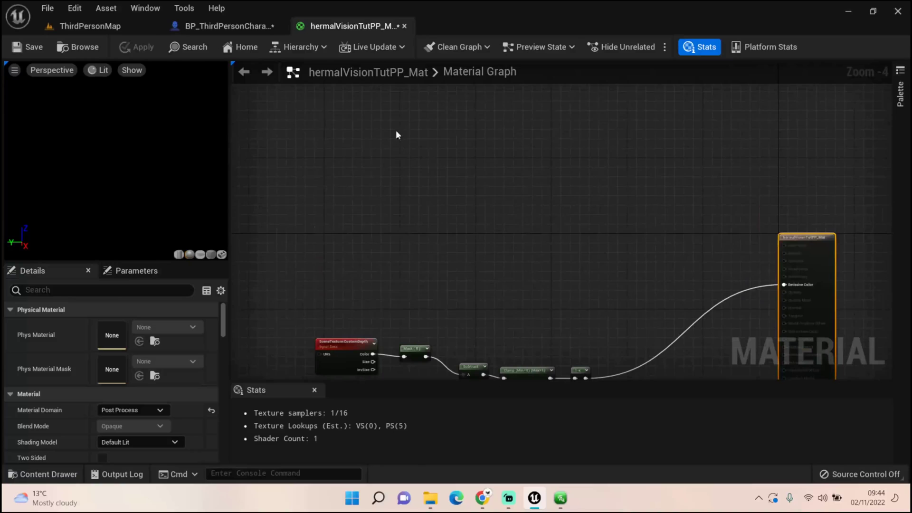
key(c)
click(375, 142)
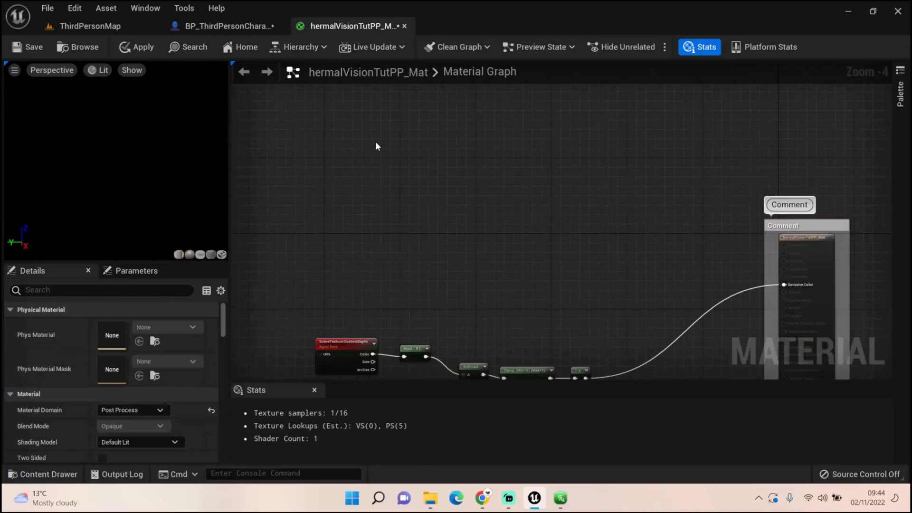
click(357, 126)
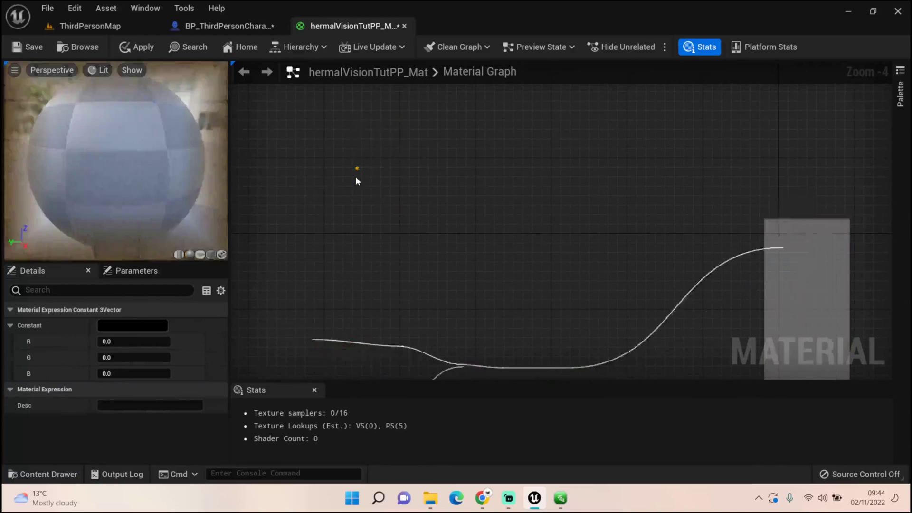
click(356, 173)
drag(384, 177, 381, 167)
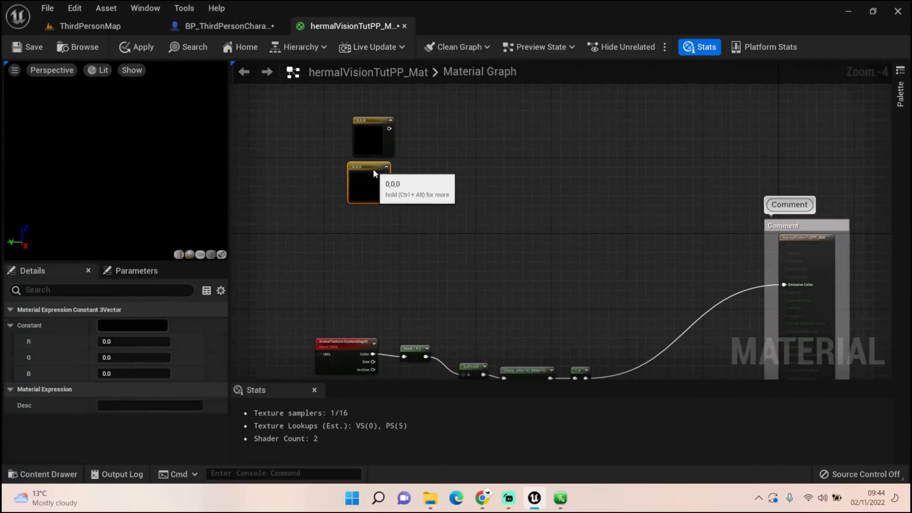
Step: Set the upper Constant3Vector to R 0, G 0.01, B 0.18 for a dark blue
click(368, 133)
scroll(231, 319, up, 1)
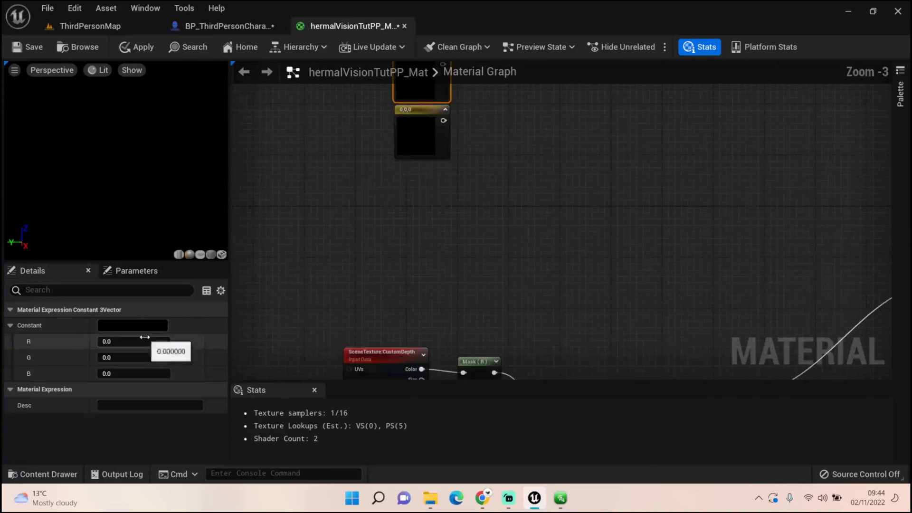
scroll(318, 236, down, 1)
right_drag(335, 156, 350, 235)
scroll(350, 235, up, 1)
scroll(349, 234, up, 1)
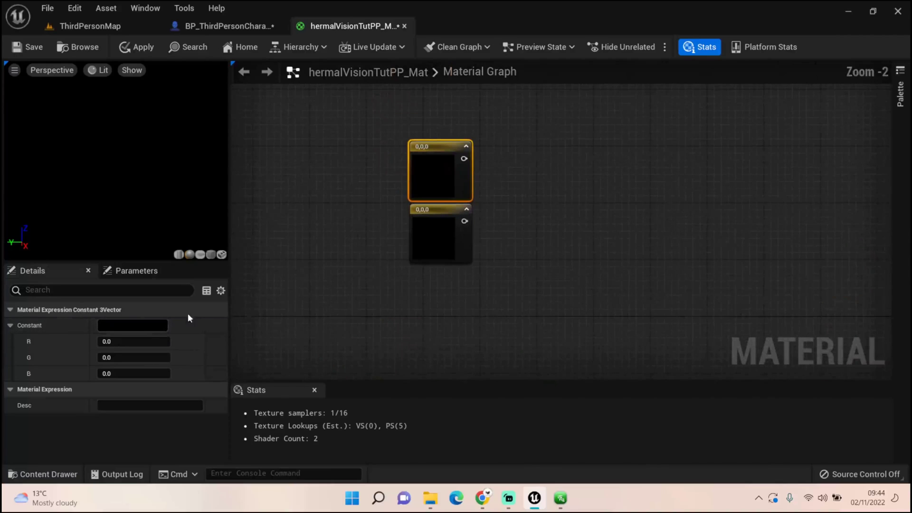
click(139, 342)
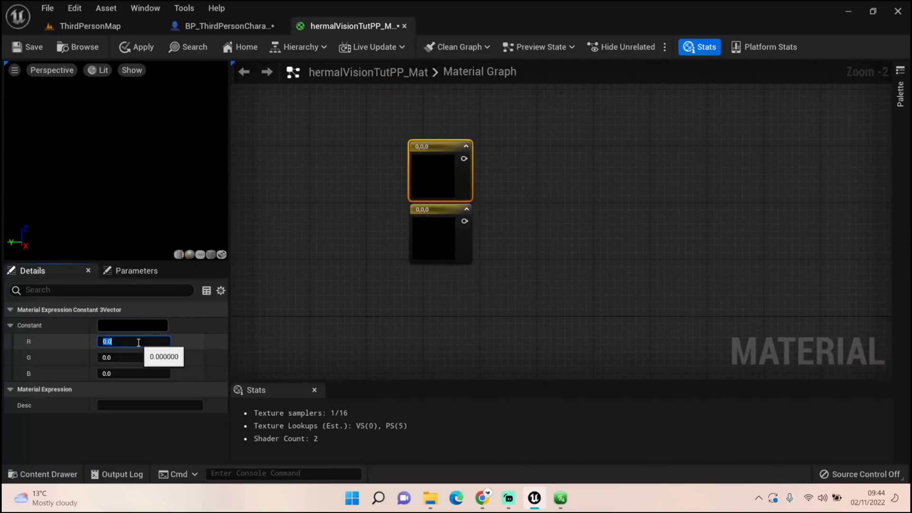
text(0)
key(Tab)
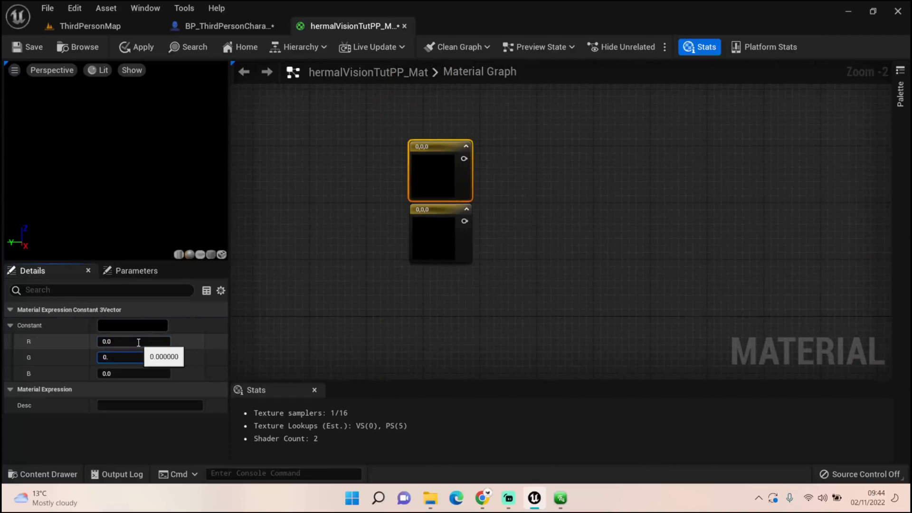
key(Tab)
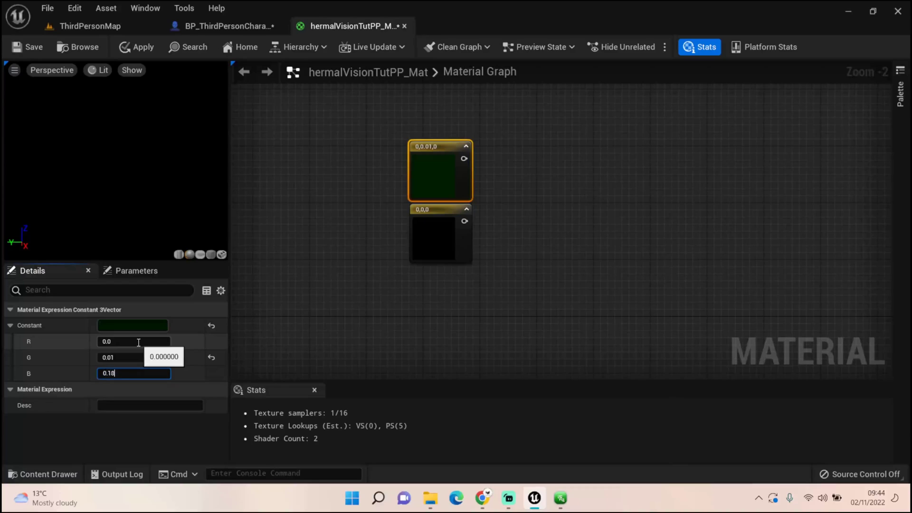
key(Return)
Step: Set the lower Constant3Vector to R 0, G 0.065, B 5.16 for a bright blue
click(469, 250)
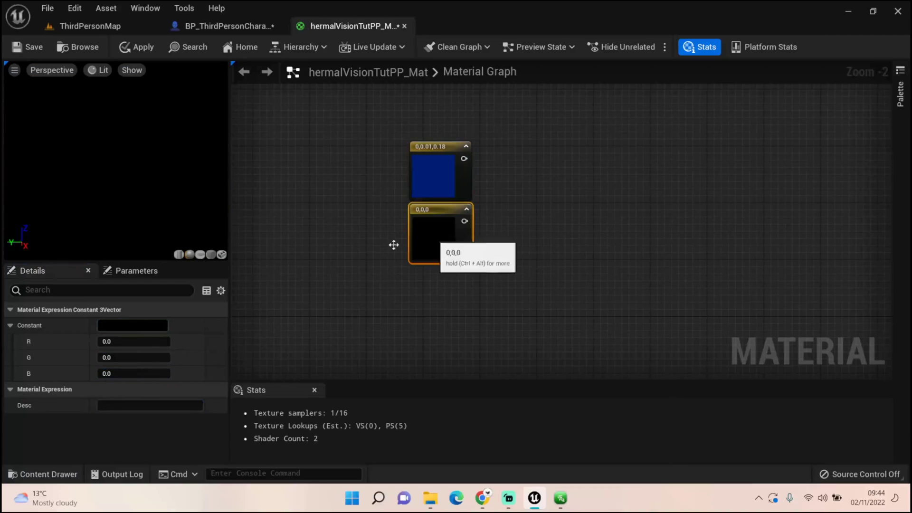
click(134, 341)
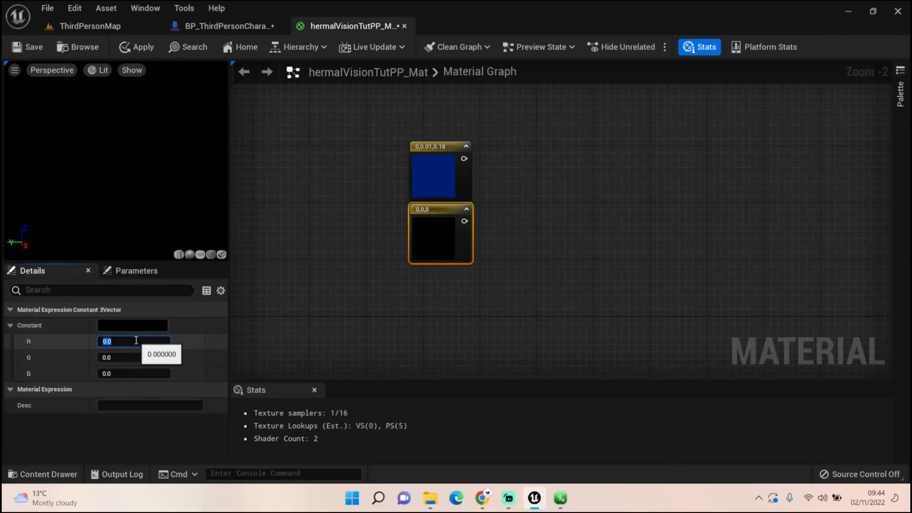
key(Tab)
key(Tab)
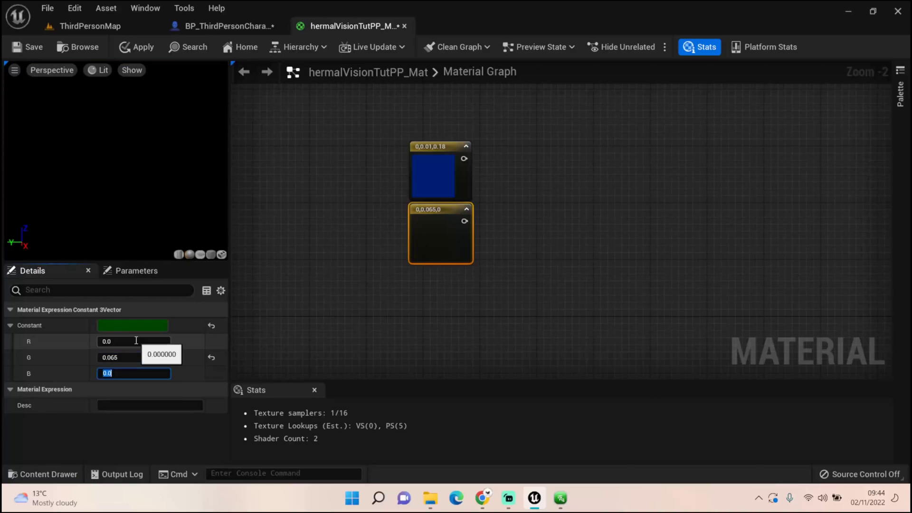
text(2.)
key(BackSpace)
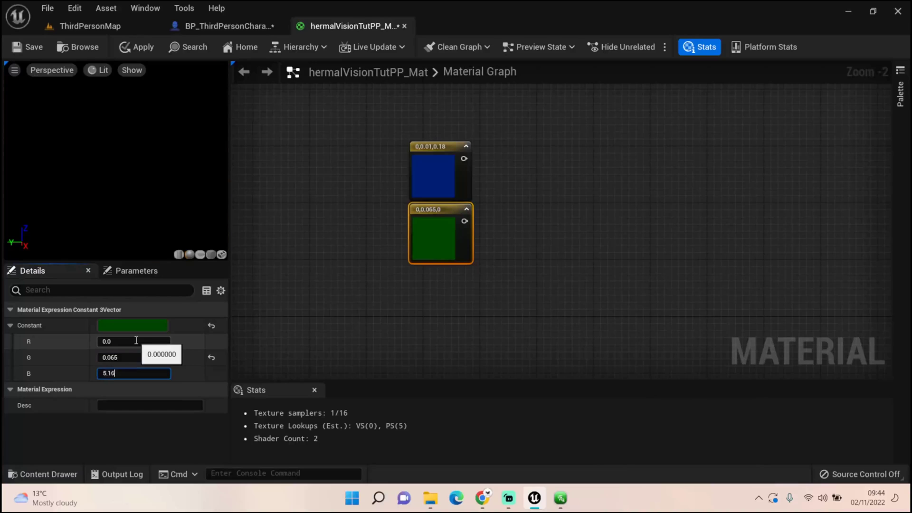
key(Tab)
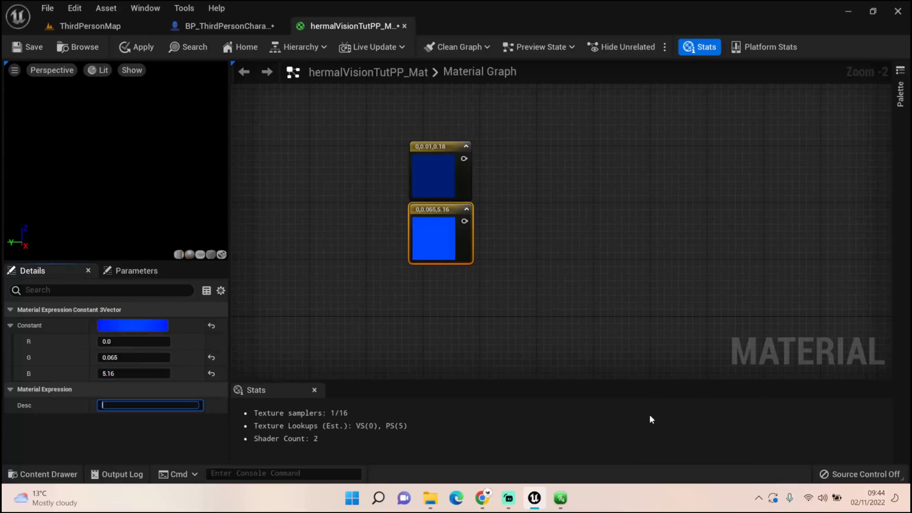
Step: Add a scalar parameter named Fresnel EXP beside the two colour constants
click(292, 269)
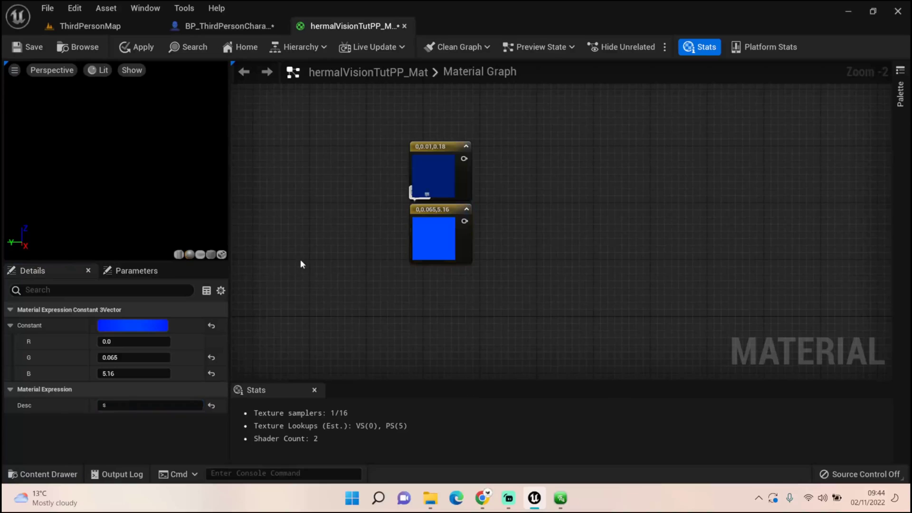
click(281, 253)
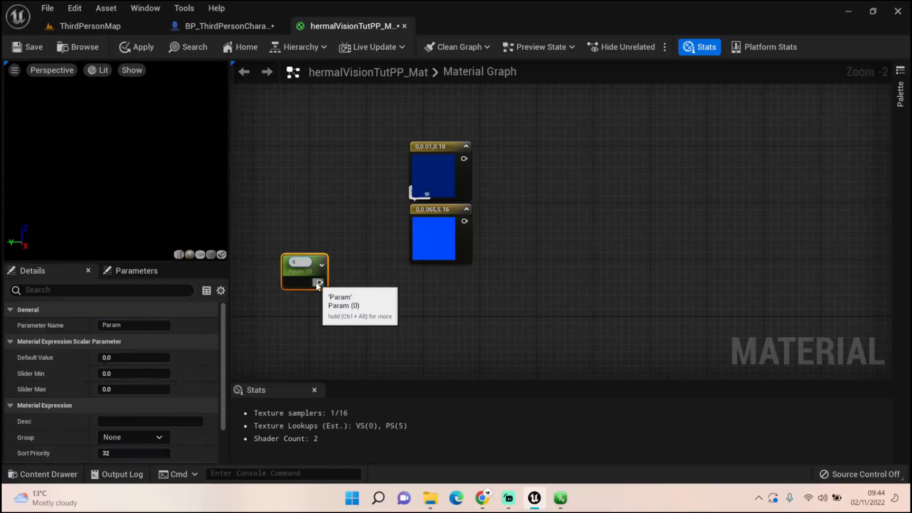
scroll(315, 280, up, 1)
key(BackSpace)
text(Fresn)
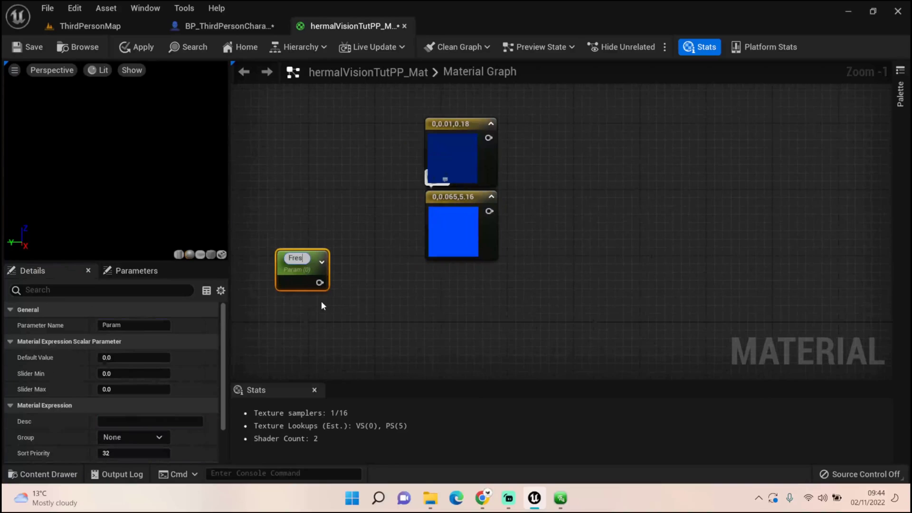
text(el E)
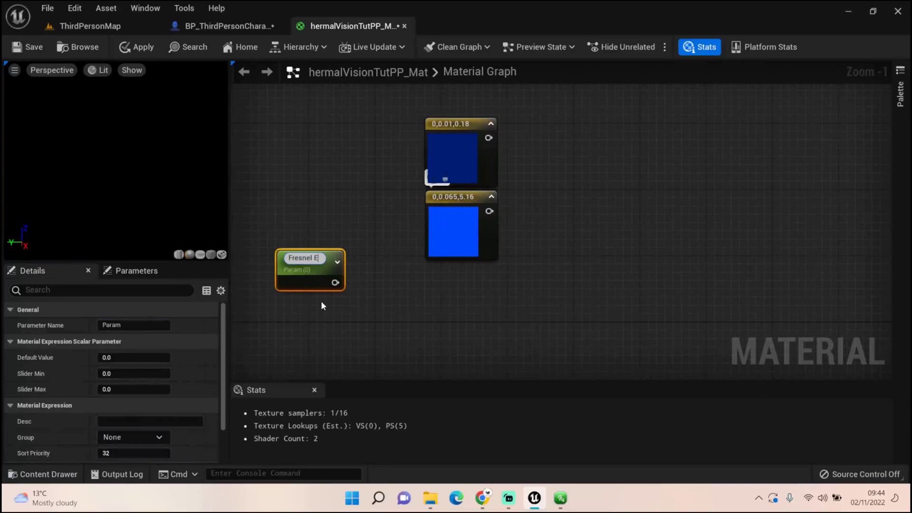
text(XP)
key(Return)
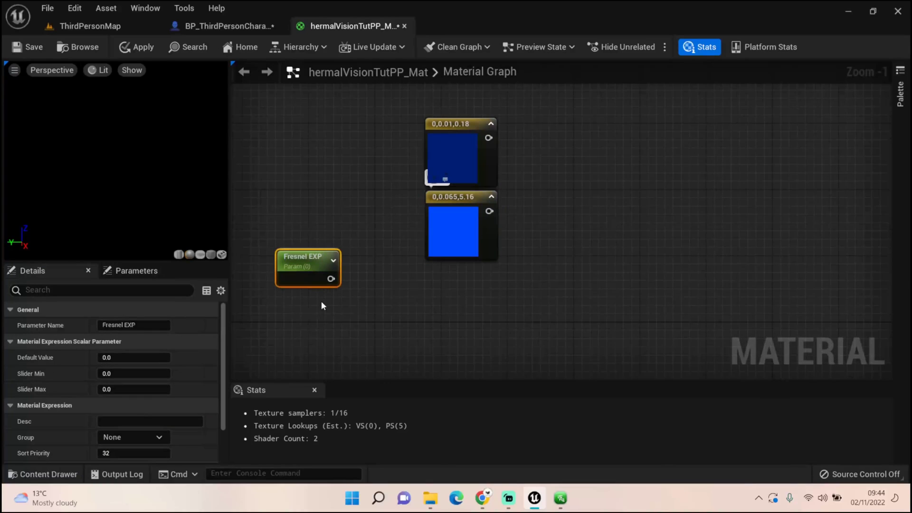
Step: Add a Fresnel node and connect the Fresnel EXP parameter to its ExponentIn input
right_click(364, 324)
text(Fresnel)
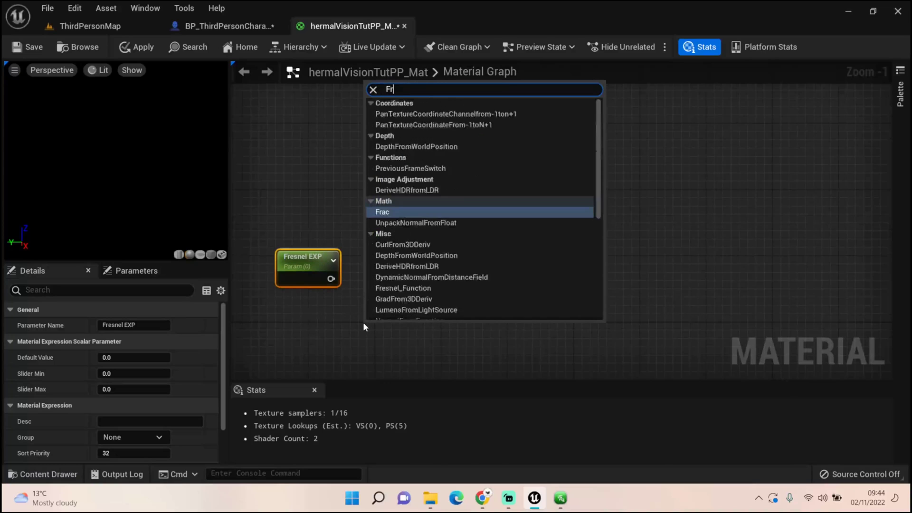
key(Escape)
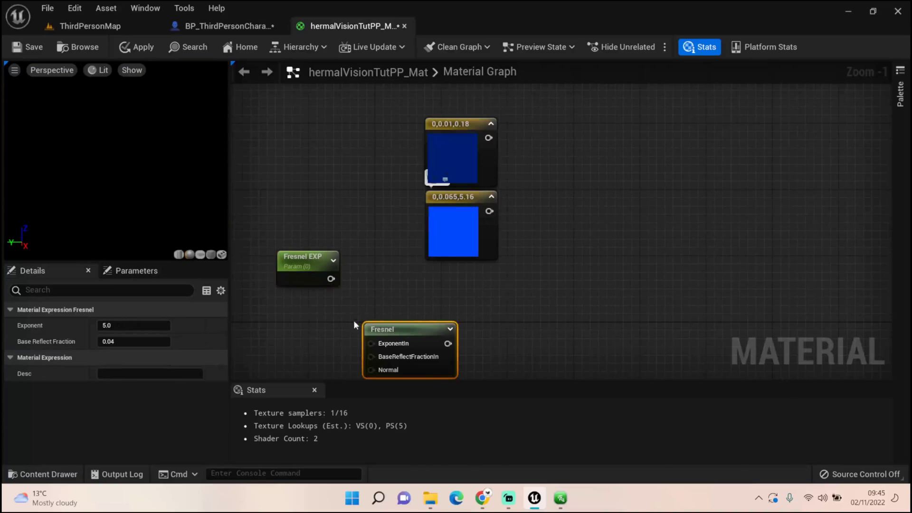
drag(331, 279, 401, 309)
right_drag(484, 345, 451, 283)
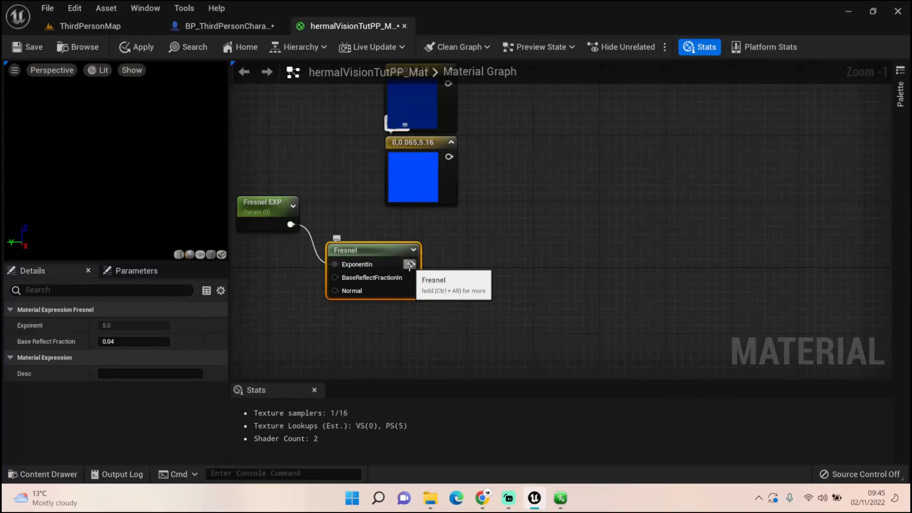
Step: Add a Lerp node with the dark blue constant feeding A, the bright blue feeding B and the Fresnel output feeding Alpha
click(545, 232)
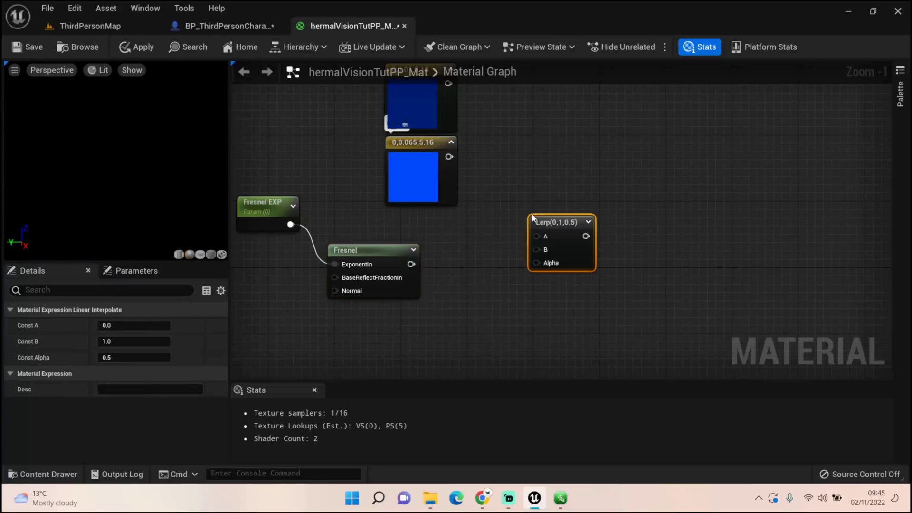
scroll(518, 228, down, 1)
drag(458, 103, 538, 234)
drag(459, 168, 534, 246)
drag(429, 263, 535, 258)
Step: Add a SceneTexture node in the free space before the Fresnel node
right_drag(510, 220, 636, 219)
right_click(301, 253)
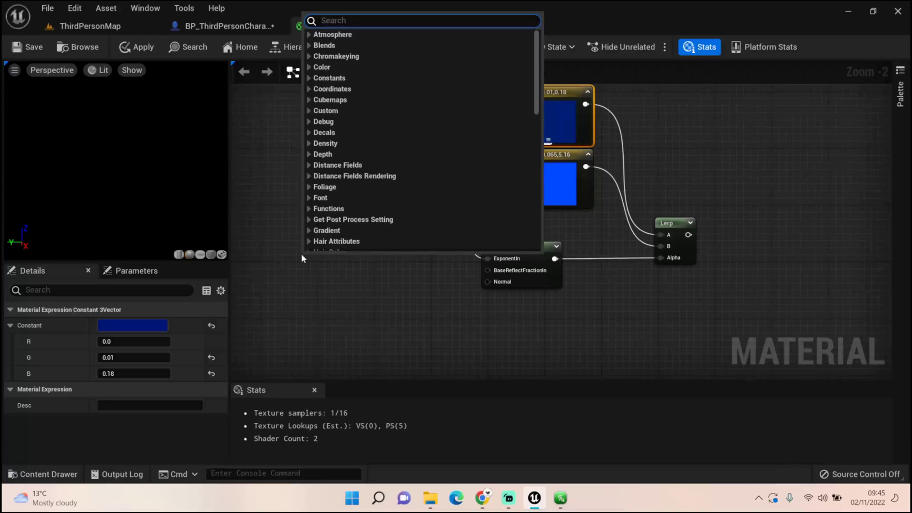
text(Wol)
key(BackSpace)
key(BackSpace)
key(BackSpace)
text(Sce)
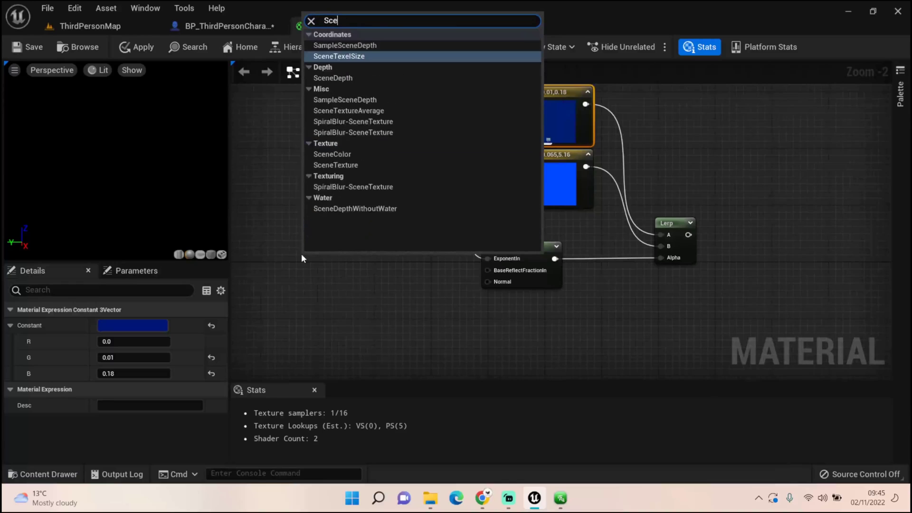
text(netex)
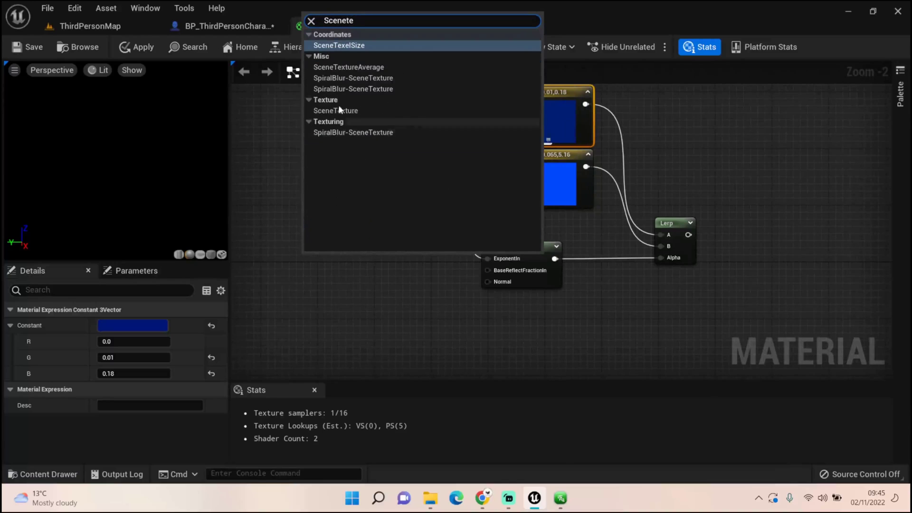
click(336, 111)
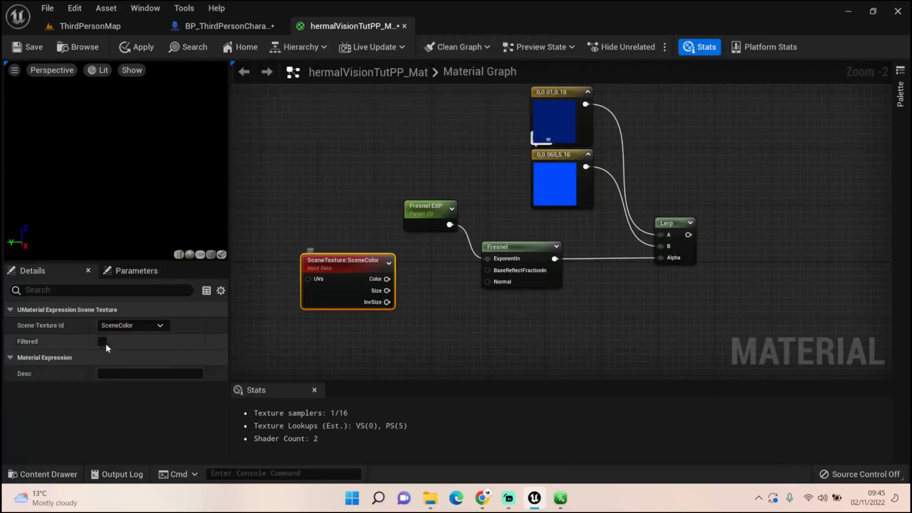
Step: Set the new SceneTexture node's Scene Texture Id to WorldNormal and move the node farther away from the Fresnel node
click(132, 325)
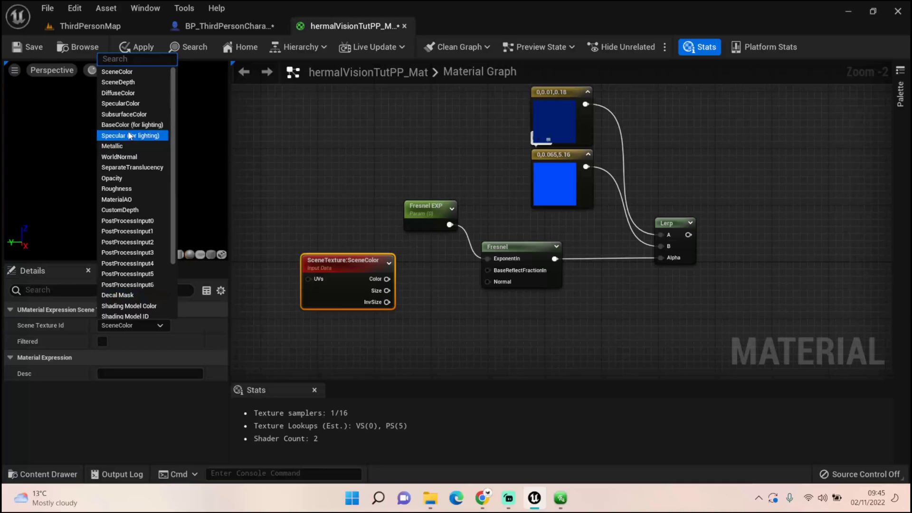
scroll(151, 249, down, 3)
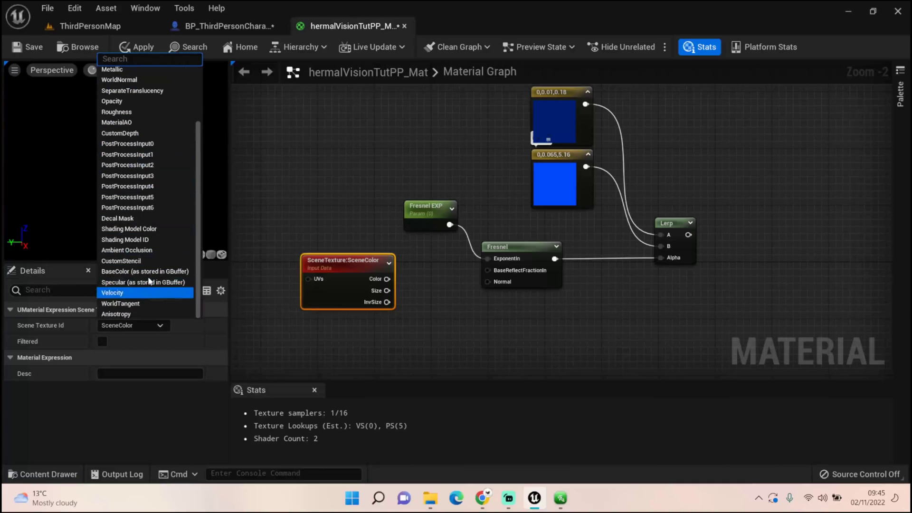
scroll(152, 261, up, 3)
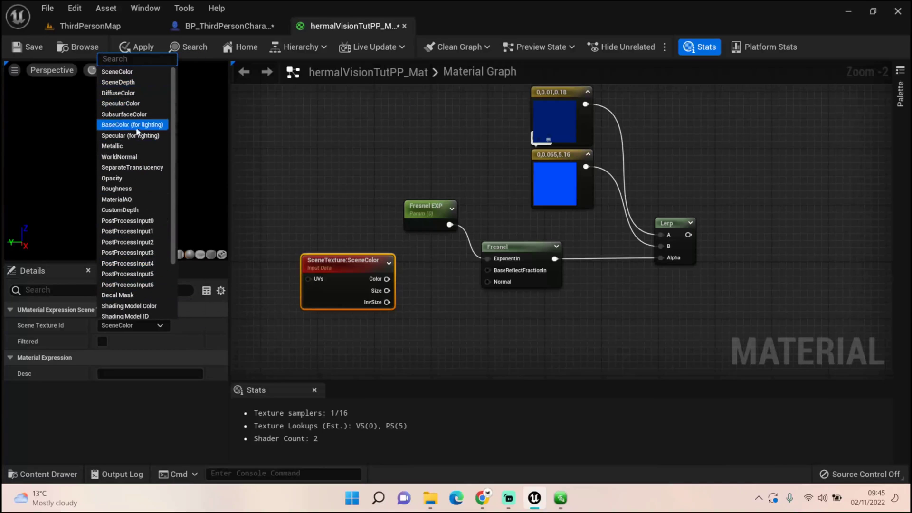
click(133, 157)
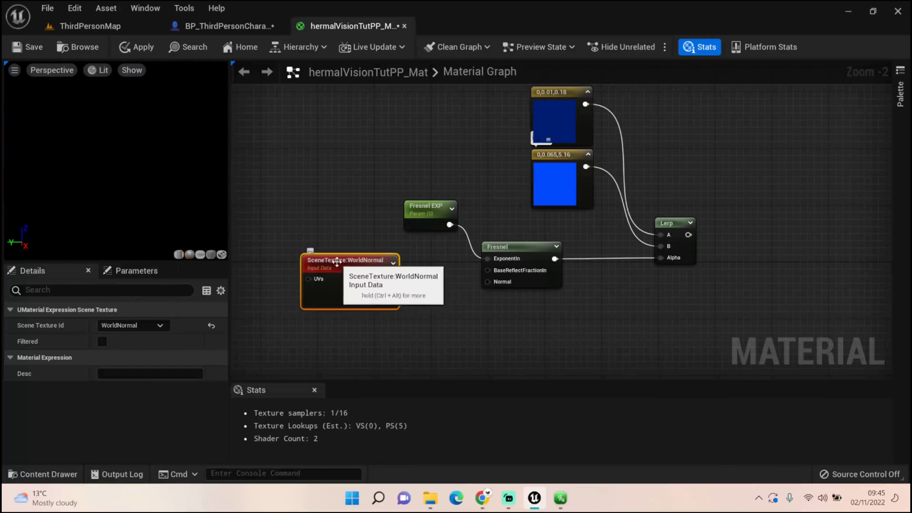
drag(335, 261, 252, 247)
right_drag(286, 222, 337, 200)
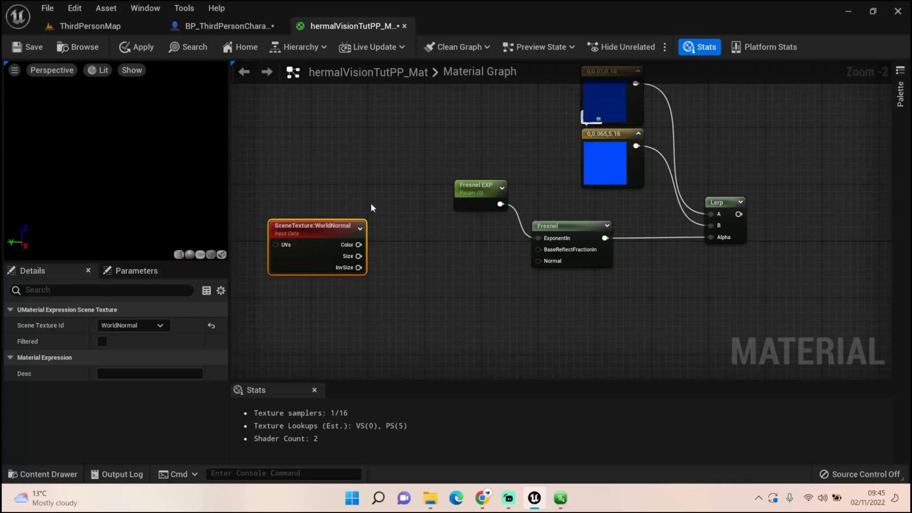
Step: Route the WorldNormal Color output through a ComponentMask with R, G and B enabled into the Fresnel node's Normal input
drag(358, 244, 471, 255)
text(COn)
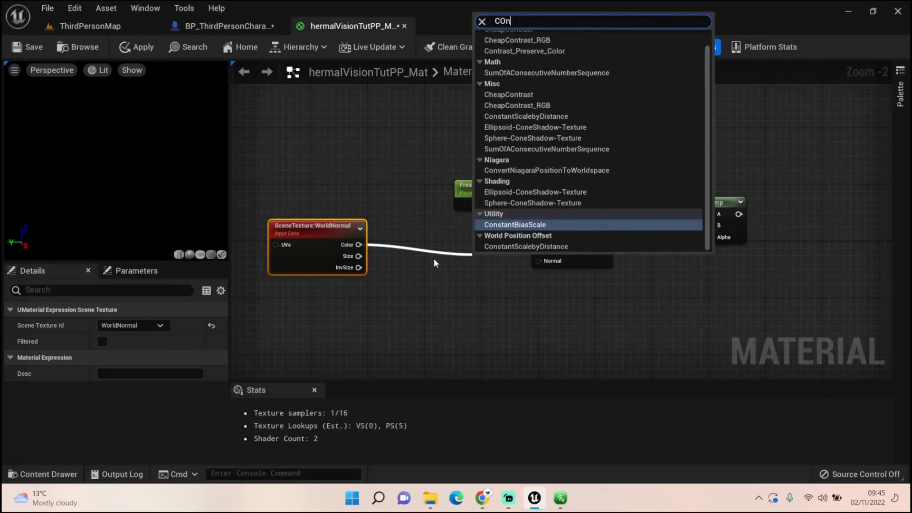
text(m)
key(BackSpace)
key(BackSpace)
text(mp)
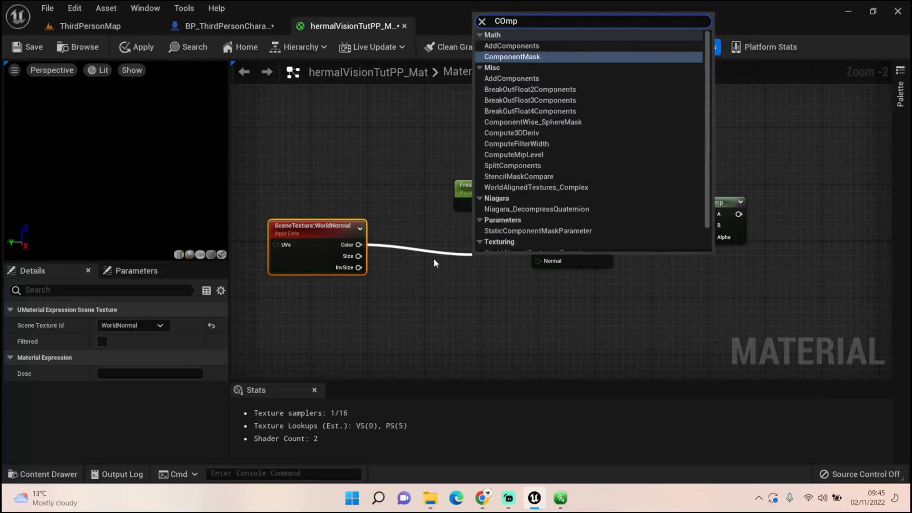
key(Return)
drag(486, 257, 538, 261)
click(102, 358)
right_drag(522, 253, 446, 238)
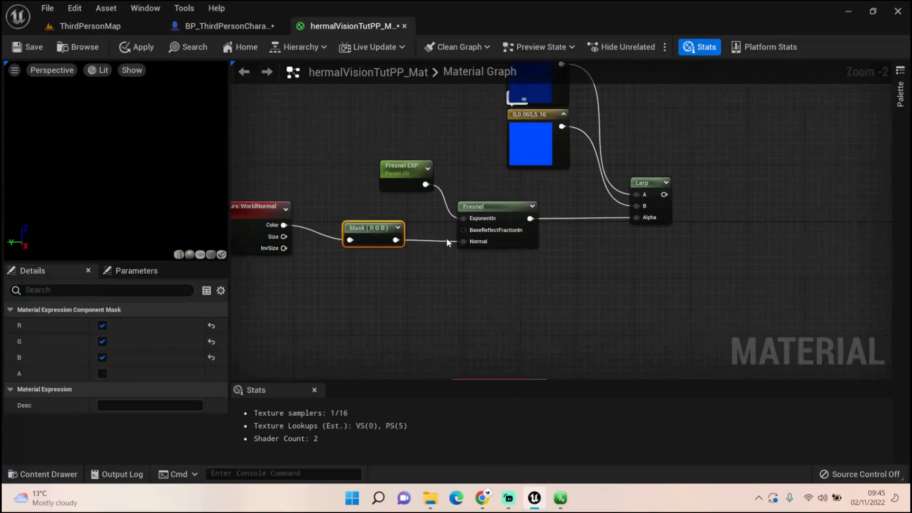
Step: Duplicate the WorldNormal, mask, Fresnel, parameter, blue constants and Lerp nodes as a second group placed below the original
scroll(446, 238, down, 2)
drag(273, 124, 621, 249)
right_drag(617, 161, 643, 226)
drag(540, 231, 567, 97)
right_drag(586, 177, 577, 245)
scroll(577, 245, down, 1)
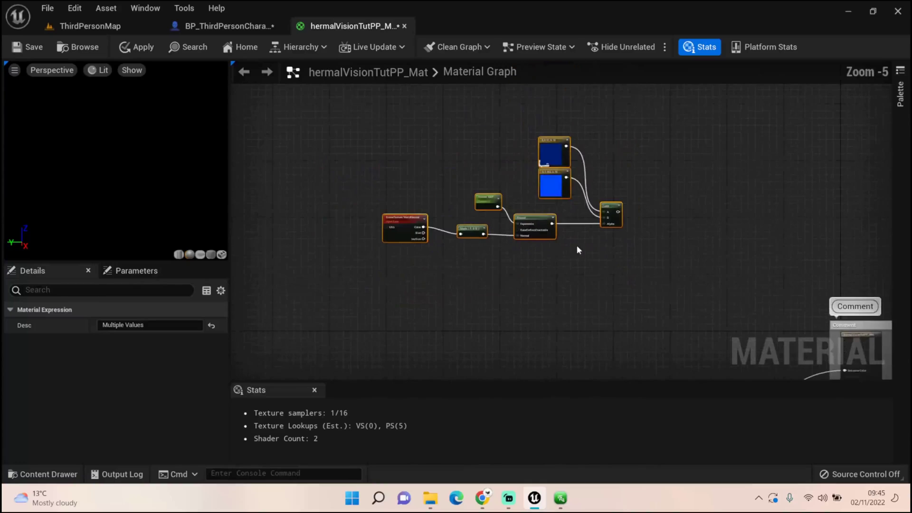
key(ctrl+c)
key(ctrl+v)
drag(516, 248, 541, 318)
right_drag(623, 289, 610, 205)
Step: Delete the duplicated Lerp node from the copied group
scroll(591, 240, up, 1)
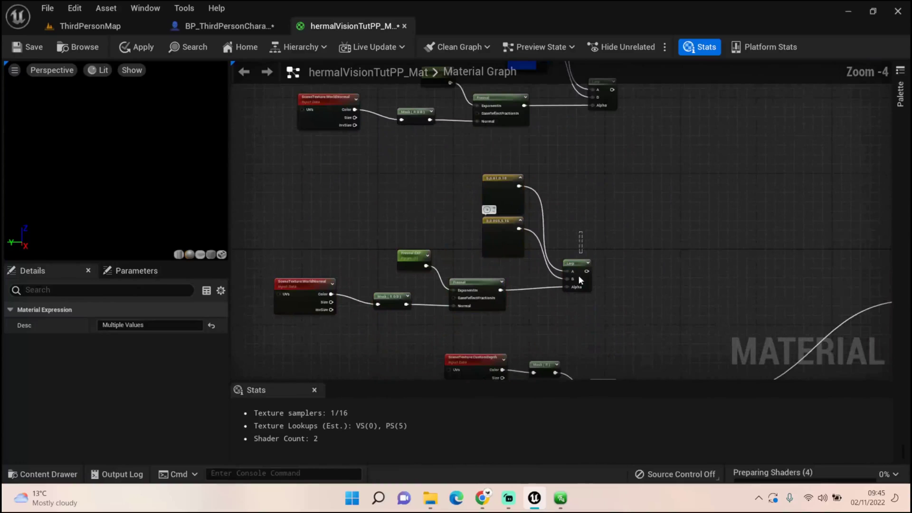
click(576, 267)
key(Delete)
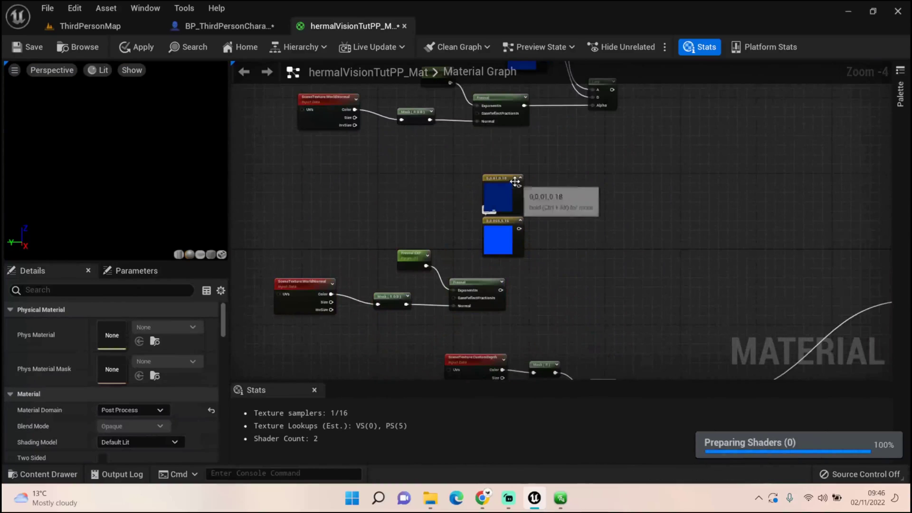
Step: Add a third Constant3Vector above the two copied colour constants and a 3ColorBlend node after them
click(483, 141)
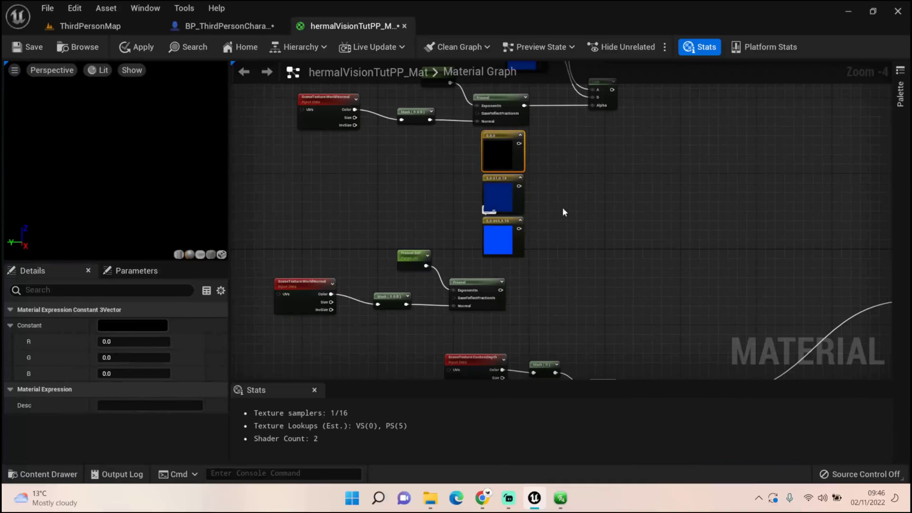
right_click(561, 242)
text(3 col)
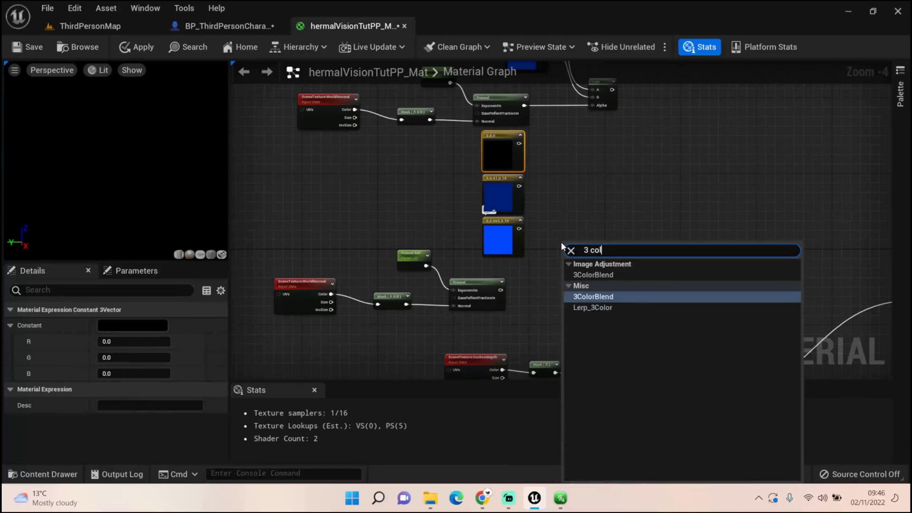
key(Return)
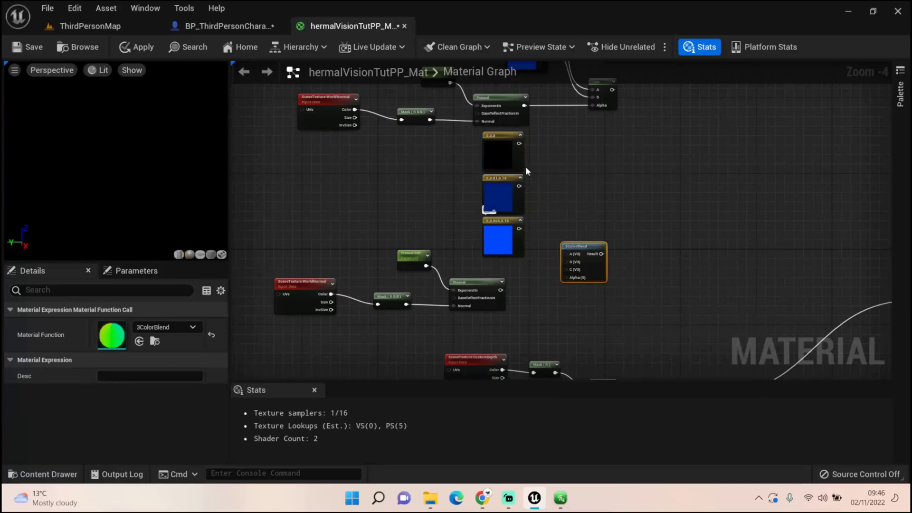
Step: Wire the three colour constants into A, B and C of the 3ColorBlend and the copied Fresnel output into its Alpha, moving the Fresnel closer
drag(519, 143, 566, 254)
drag(520, 186, 566, 261)
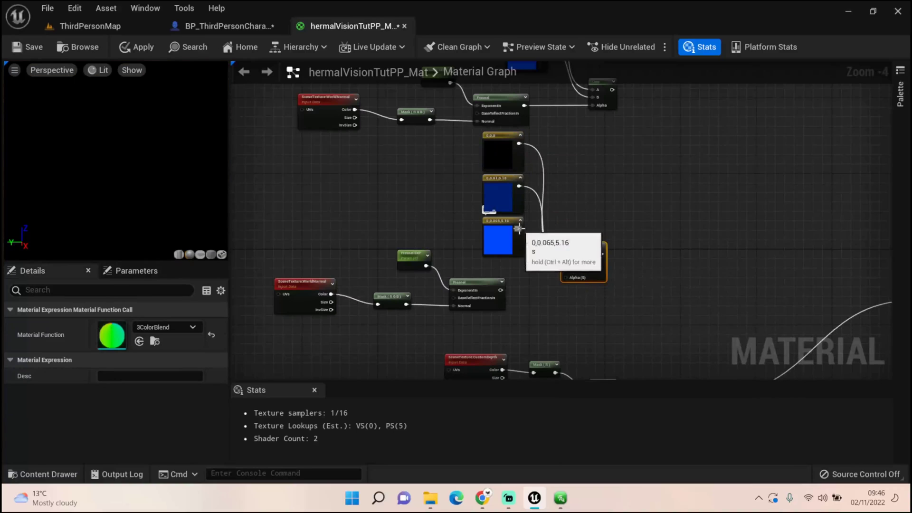
drag(519, 229, 567, 268)
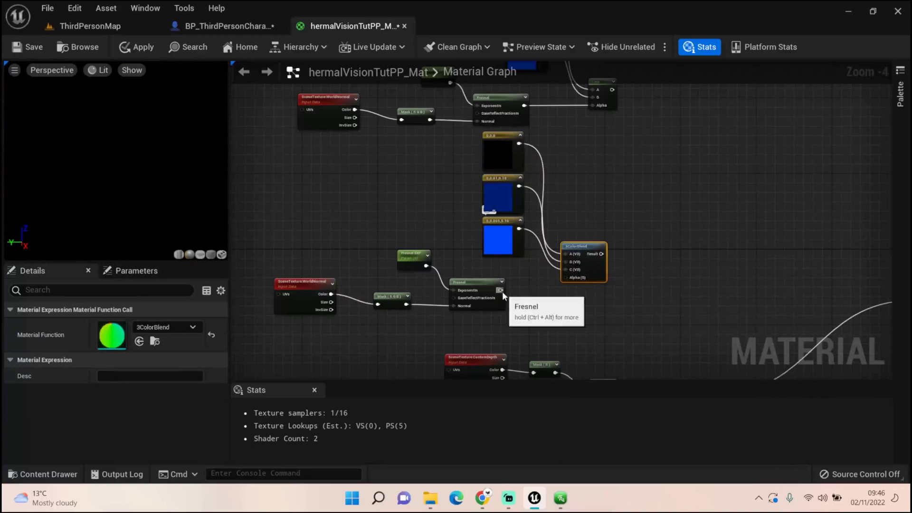
drag(500, 289, 565, 277)
drag(467, 290, 492, 274)
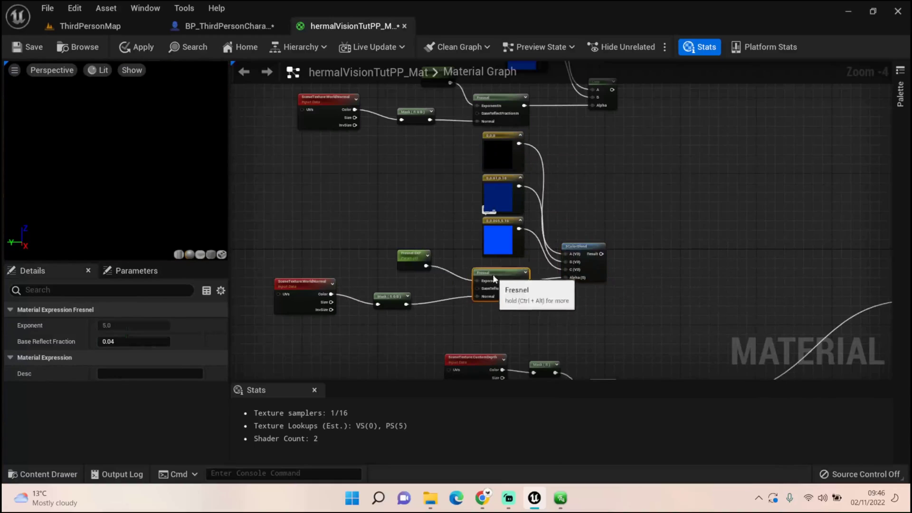
Step: Rename the copied Fresnel exponent parameter to Fresnel EXP2 and move the copied mask and WorldNormal nodes closer to the Fresnel
click(402, 254)
click(137, 325)
text(2)
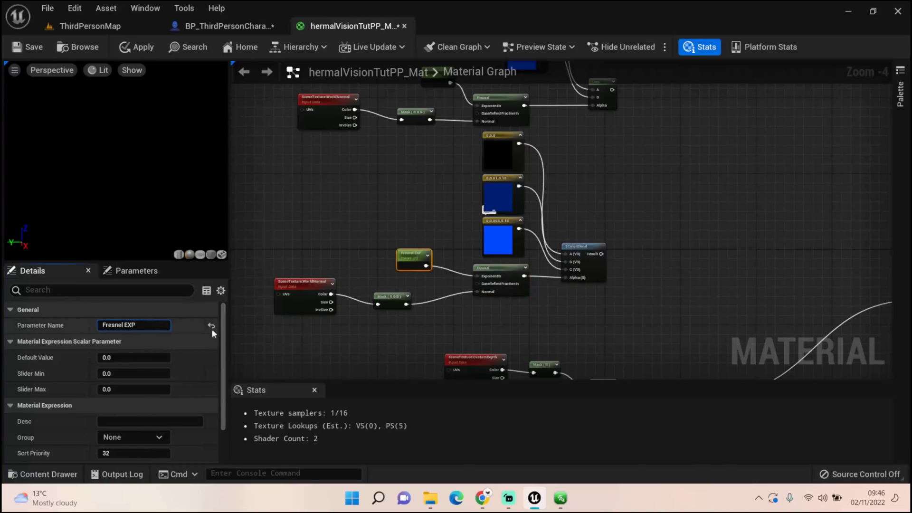
key(Return)
click(298, 347)
drag(397, 302, 420, 292)
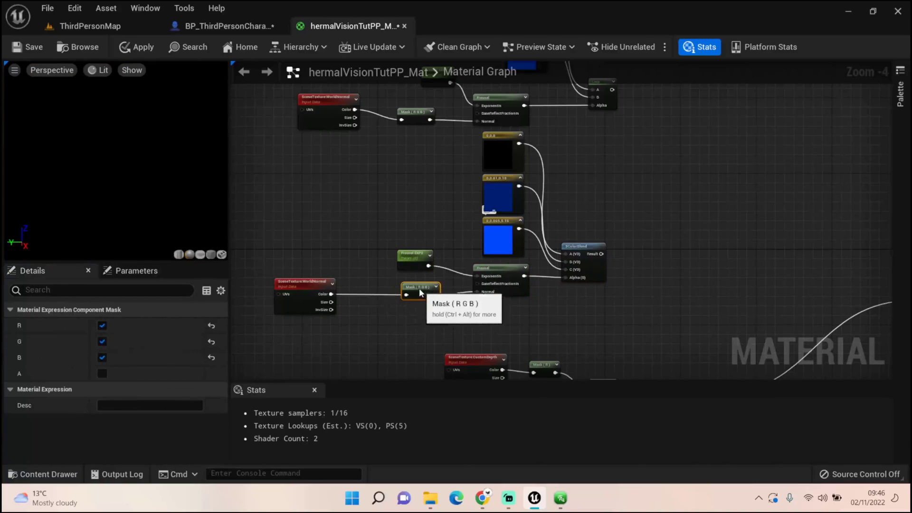
drag(301, 294, 345, 293)
Step: Add a Lerp node in the free space between the 3ColorBlend node and the material output node
right_drag(368, 223, 283, 203)
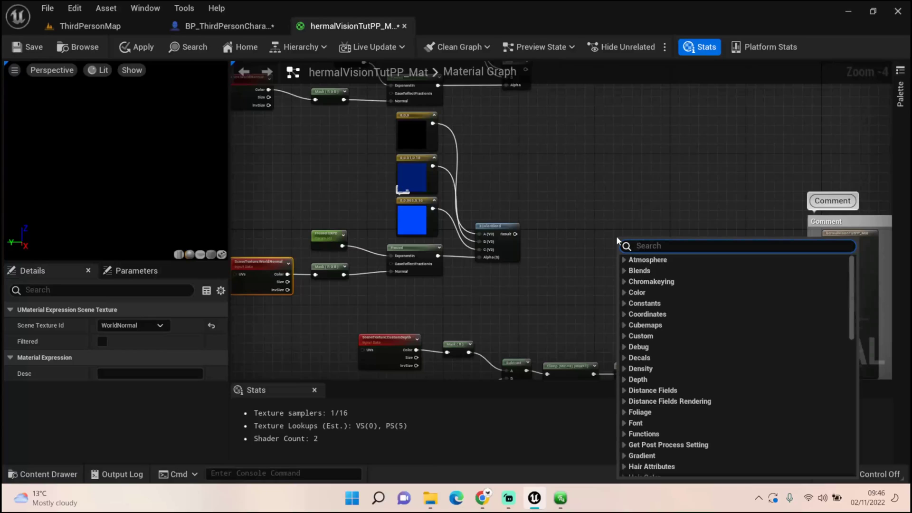
text(Lerp)
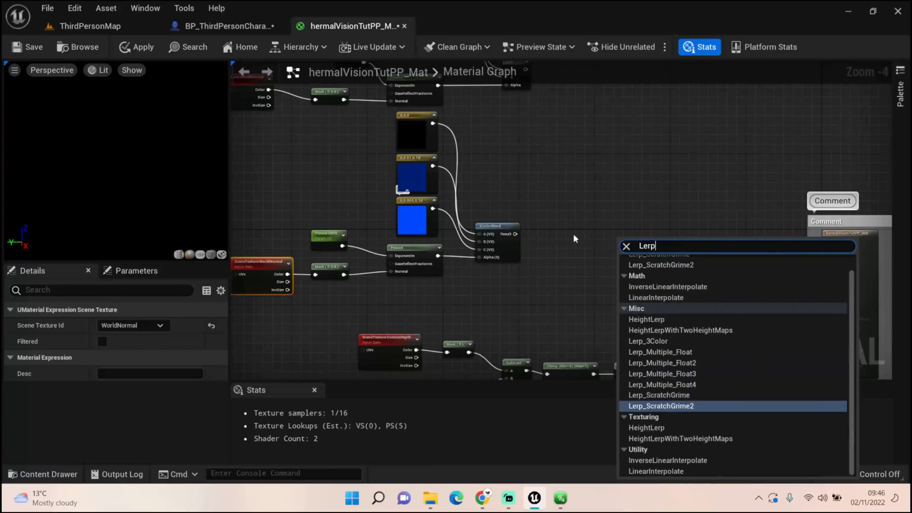
click(568, 221)
click(596, 235)
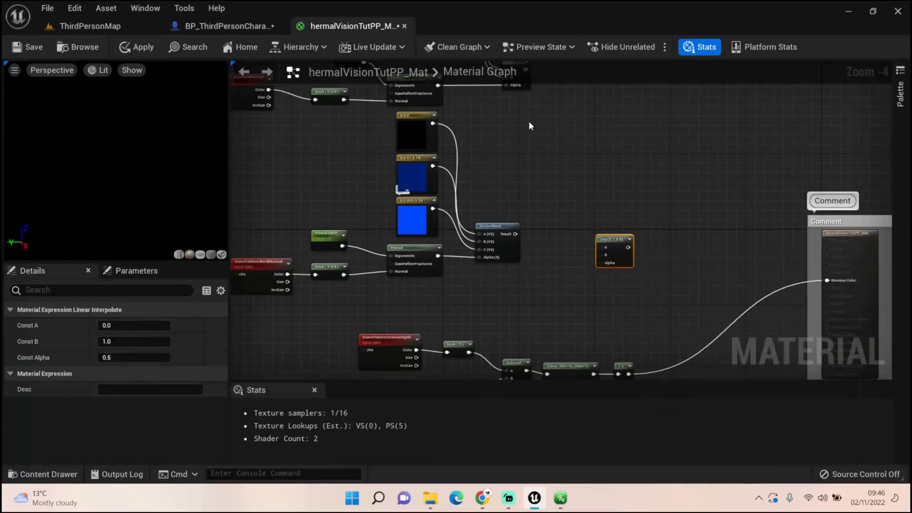
Step: Feed the new Lerp with the first Lerp in A, 3ColorBlend in B and the 1-x output in Alpha, and connect it to Emissive Color
right_drag(530, 126, 528, 168)
drag(530, 104, 605, 278)
drag(519, 270, 606, 289)
right_drag(608, 326, 601, 249)
drag(625, 330, 825, 236)
right_drag(568, 209, 617, 226)
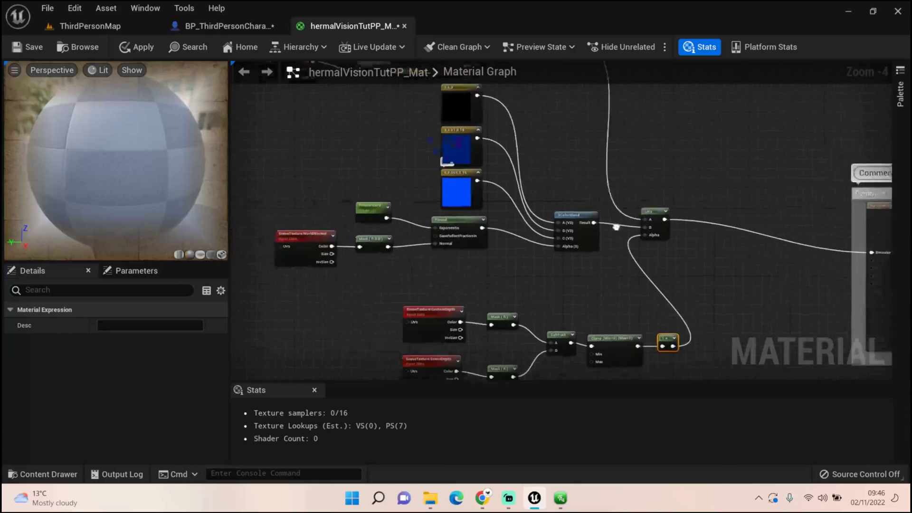
Step: Change the black colour constant to orange with R 1.0 and G 0.08
right_drag(542, 149, 612, 197)
click(514, 153)
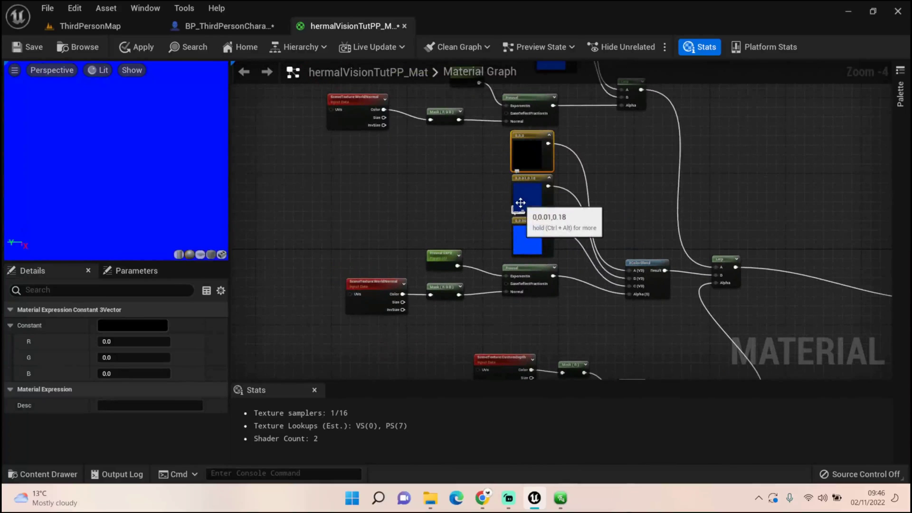
click(118, 341)
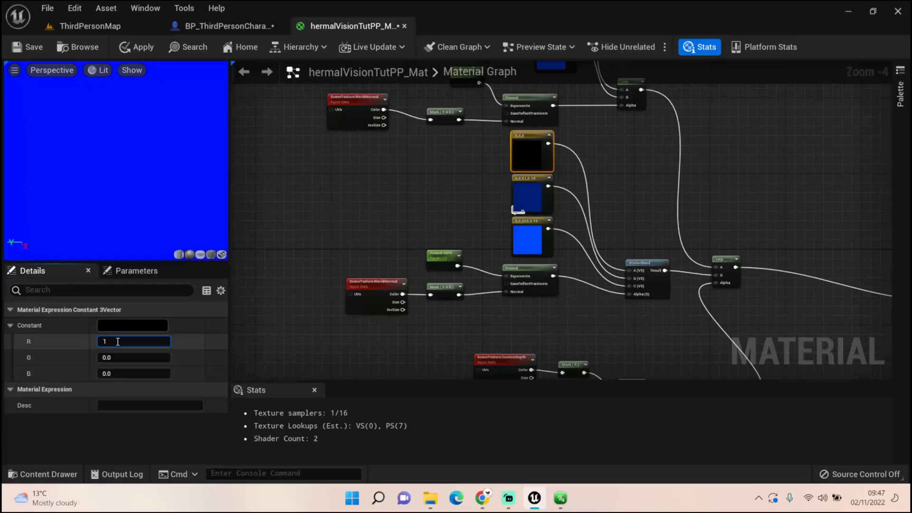
key(Tab)
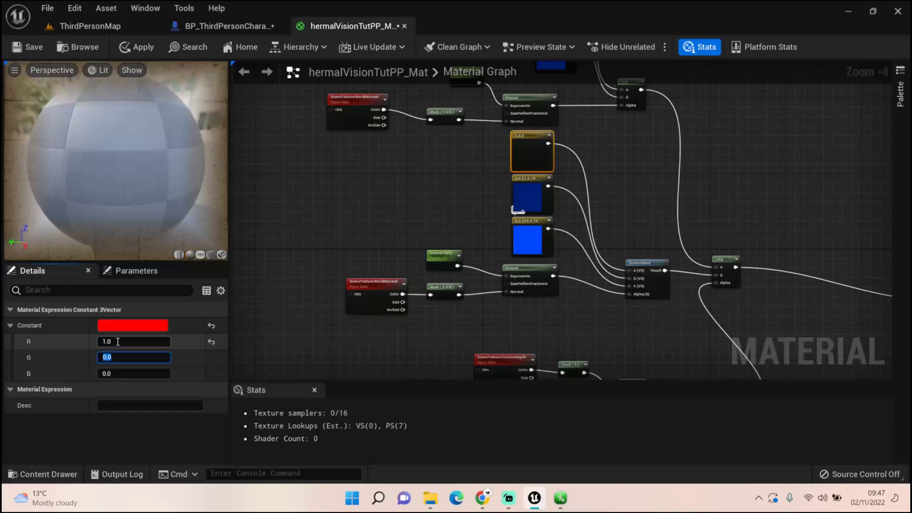
text(8)
key(Tab)
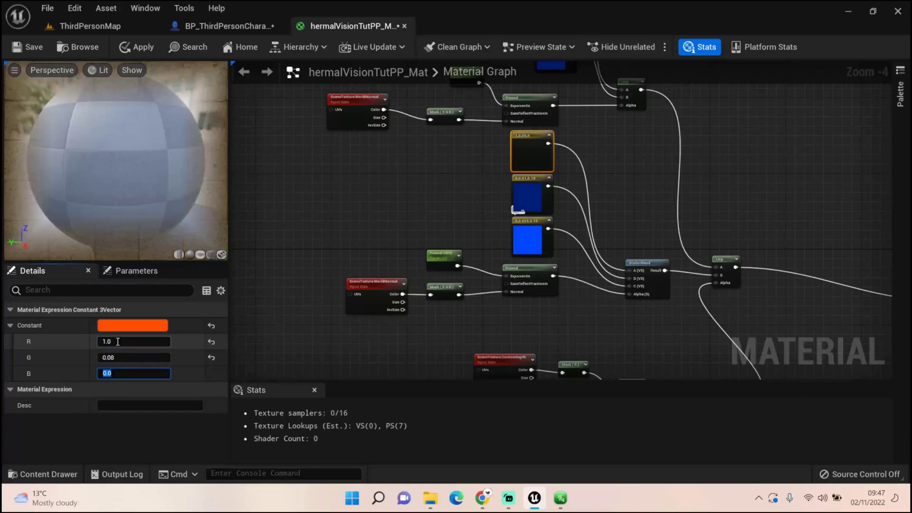
Step: Change the copied dark blue constant to lime green with R 0.3, G 0.78 and B 0
click(531, 196)
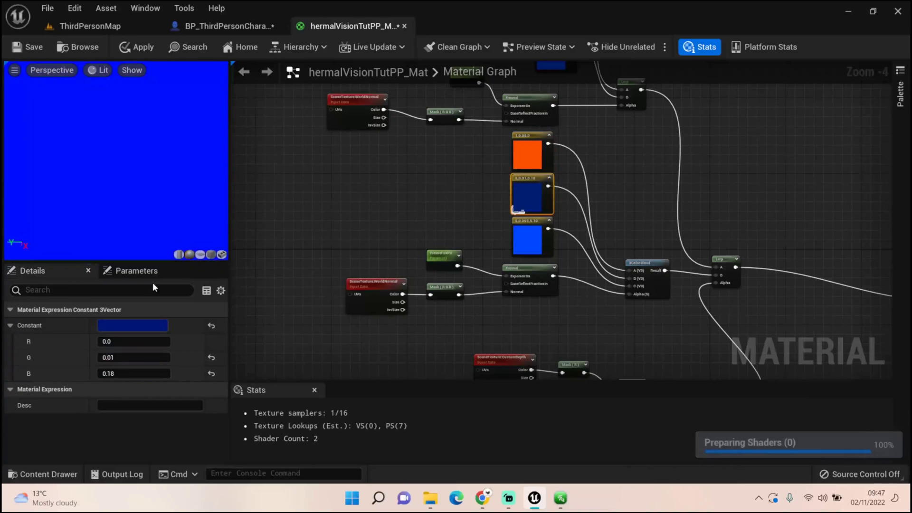
click(122, 338)
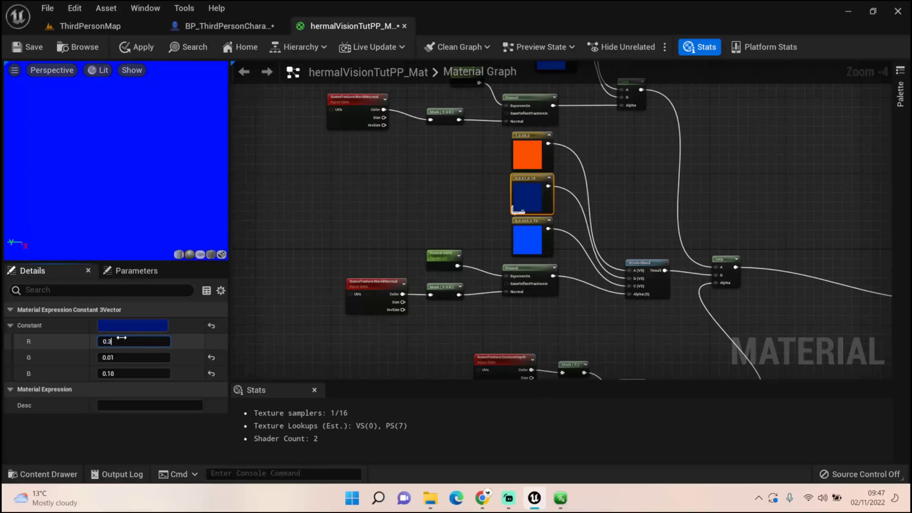
key(Tab)
text(0.)
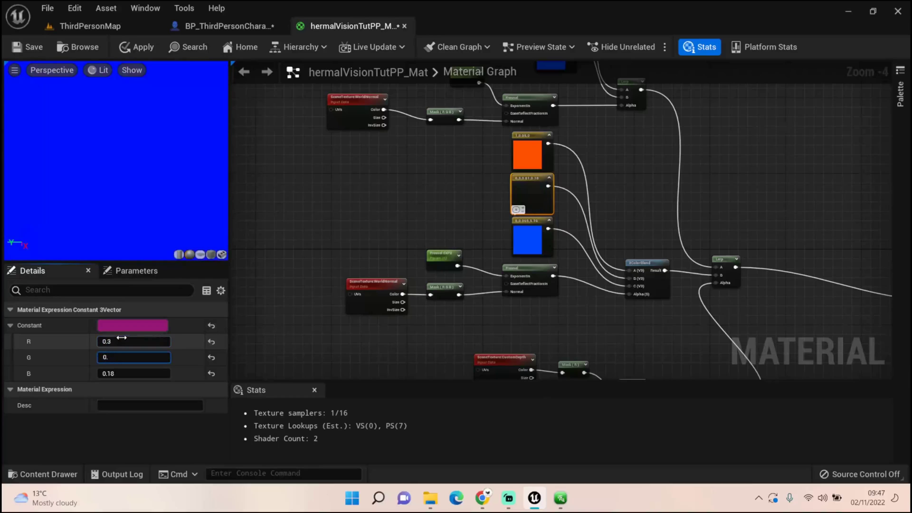
key(Tab)
text(0)
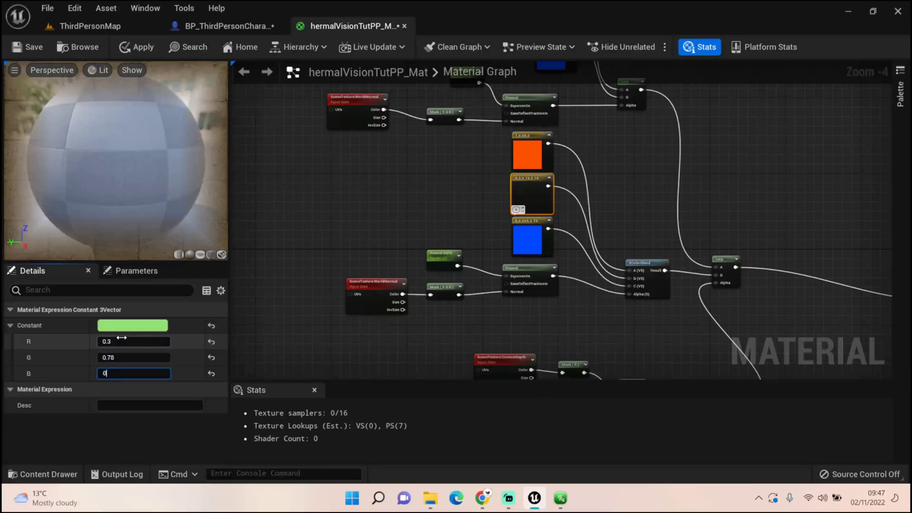
key(Tab)
Step: Change the copied bright blue constant to light blue with G 0.54 and B 1.0
click(527, 238)
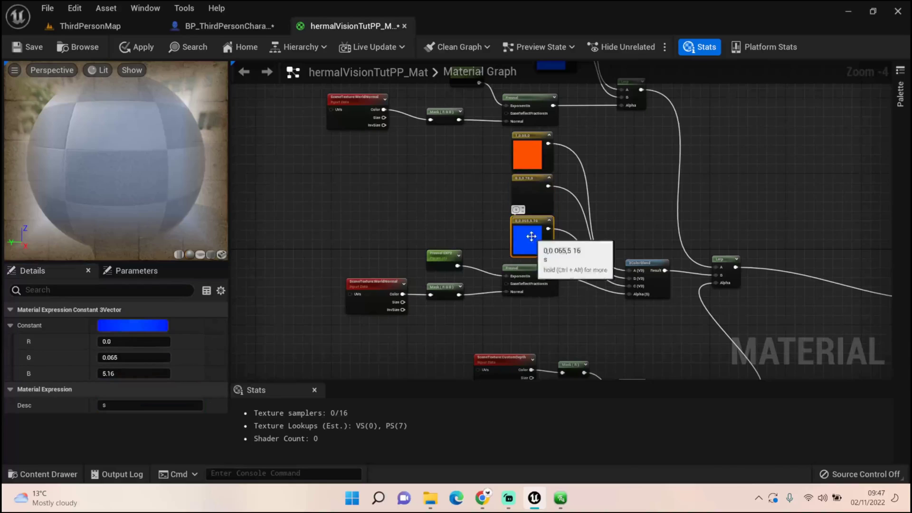
click(142, 343)
key(Tab)
text(0)
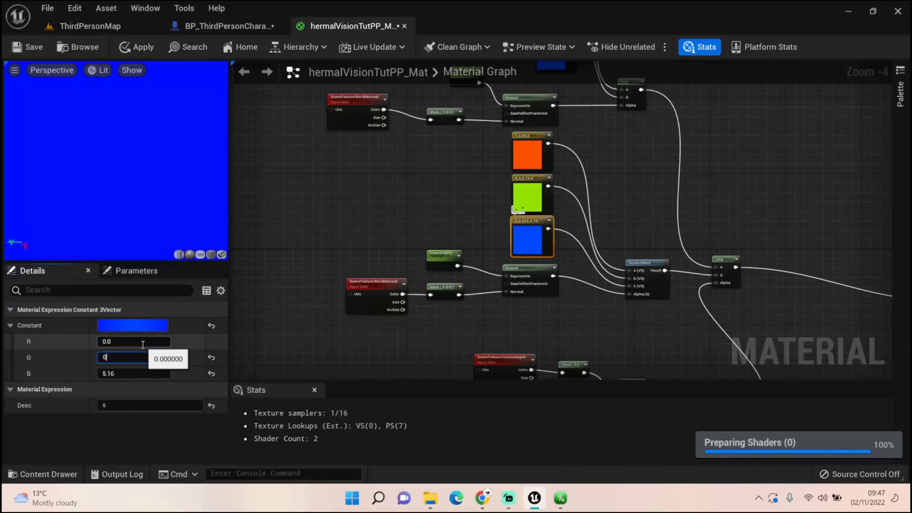
text(.54)
key(Tab)
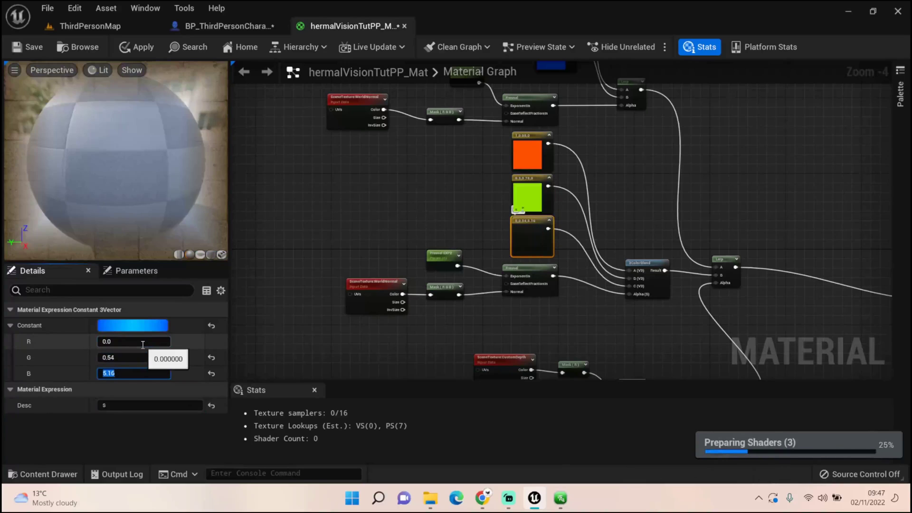
text(1)
click(349, 211)
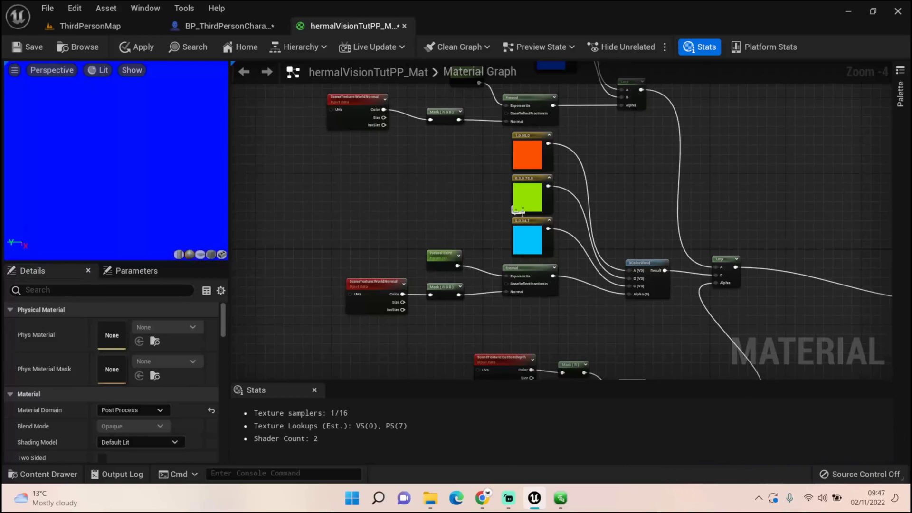
click(531, 237)
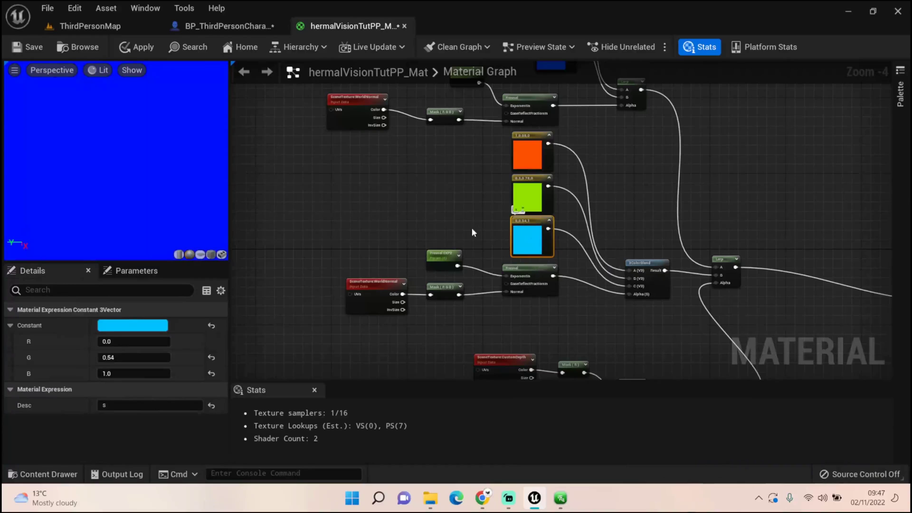
click(255, 302)
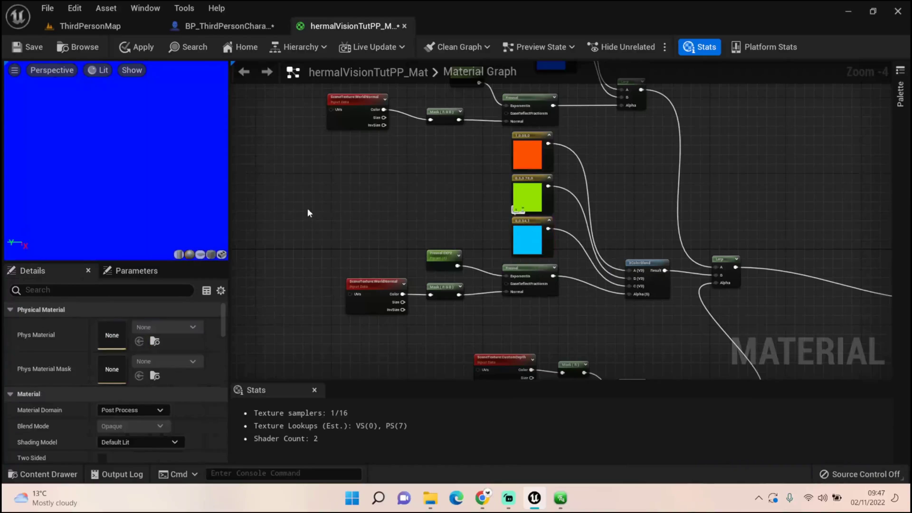
Step: Add a TextureCoordinate node in the empty area before the two WorldNormal groups
key(Home)
right_drag(377, 216, 462, 214)
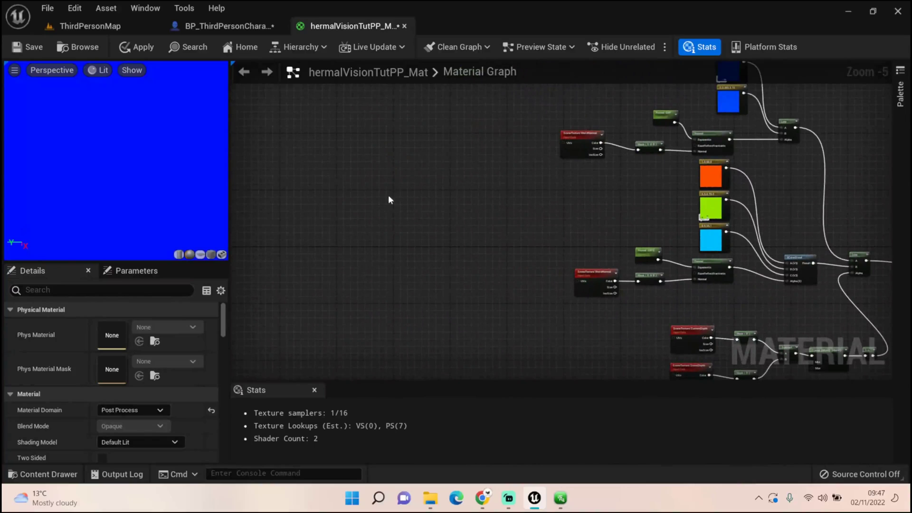
right_click(351, 190)
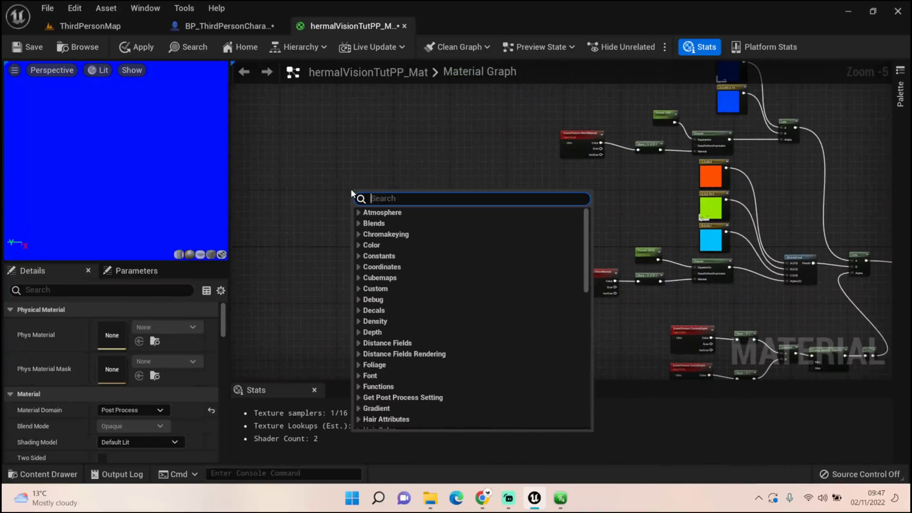
text(Text cor)
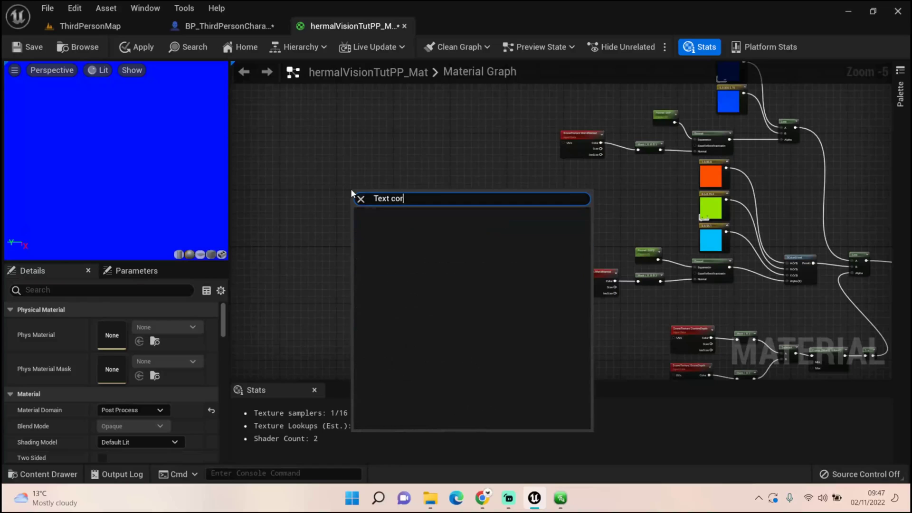
key(BackSpace)
key(Return)
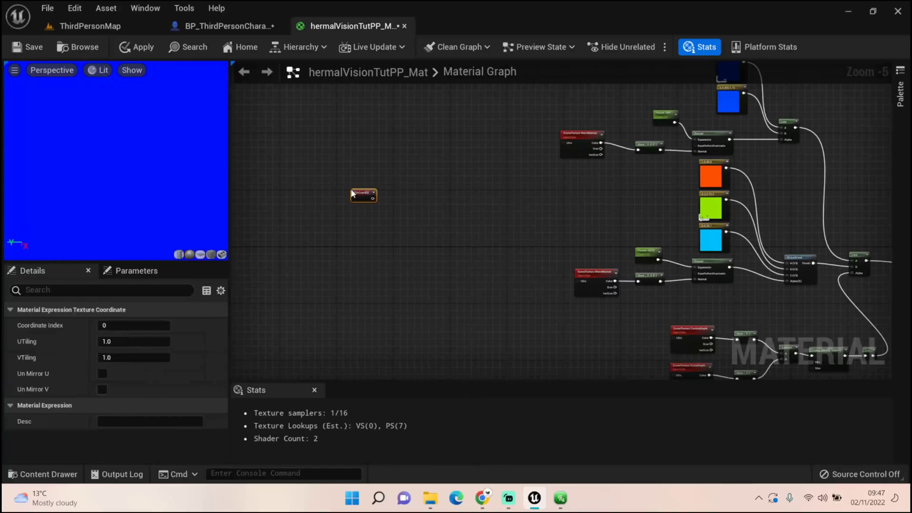
Step: Add a scalar parameter named Noise Scale below the TextureCoordinate node
scroll(373, 162, up, 3)
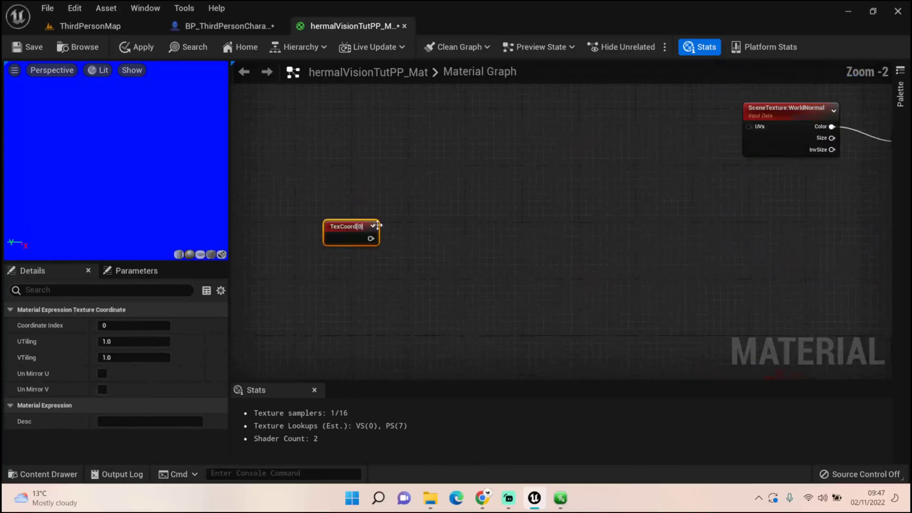
click(336, 276)
text(ss)
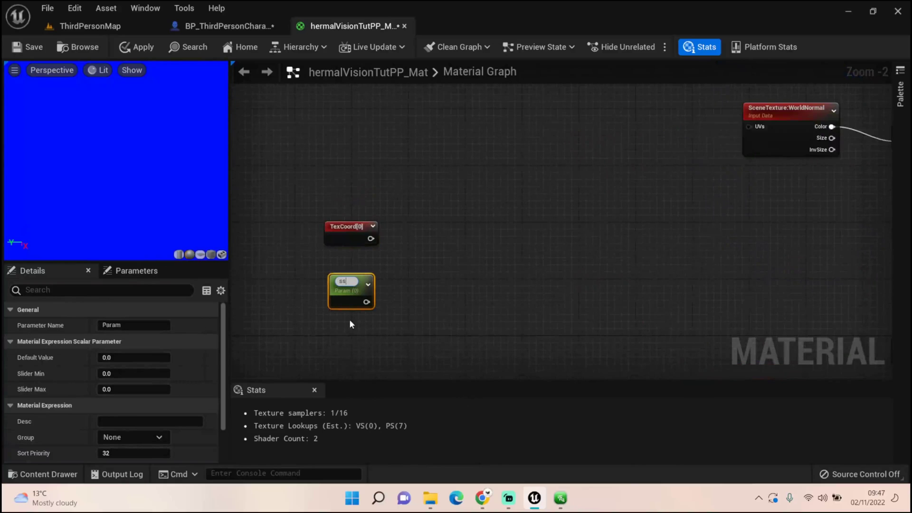
key(BackSpace)
key(BackSpace)
text(Noise)
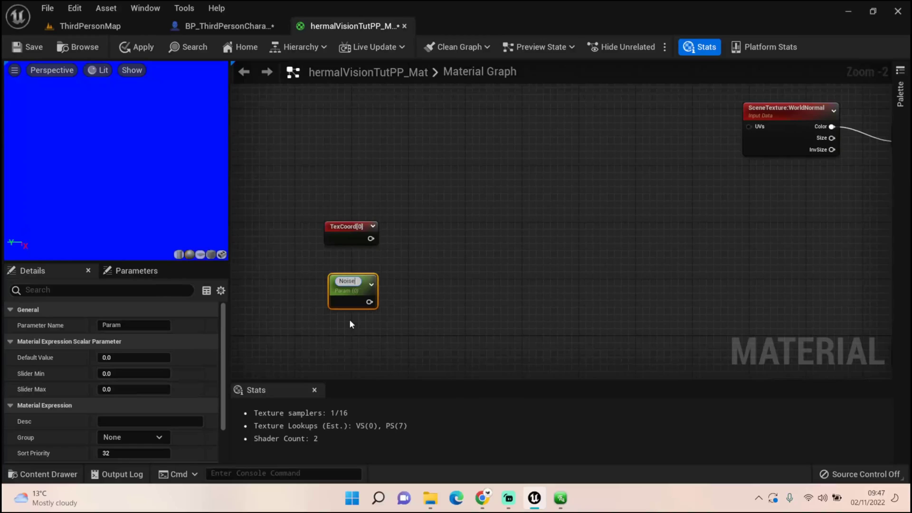
text( Scale)
key(Return)
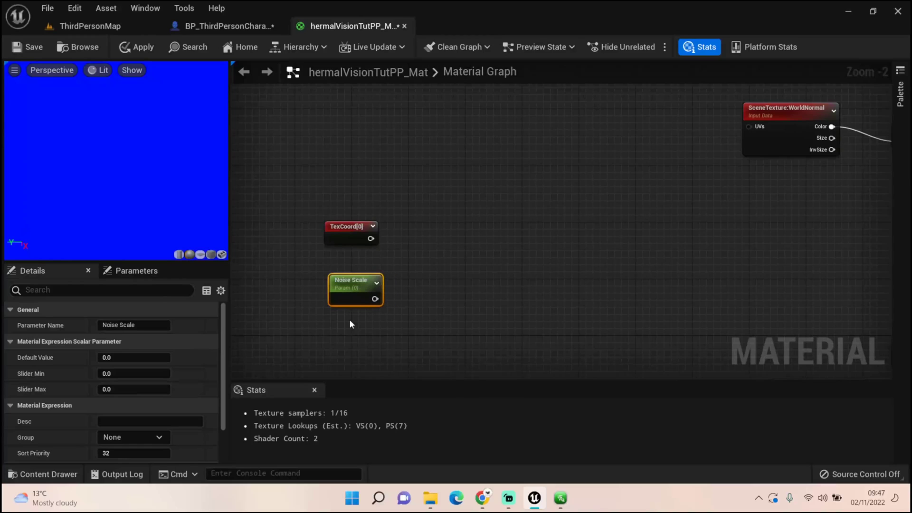
click(431, 282)
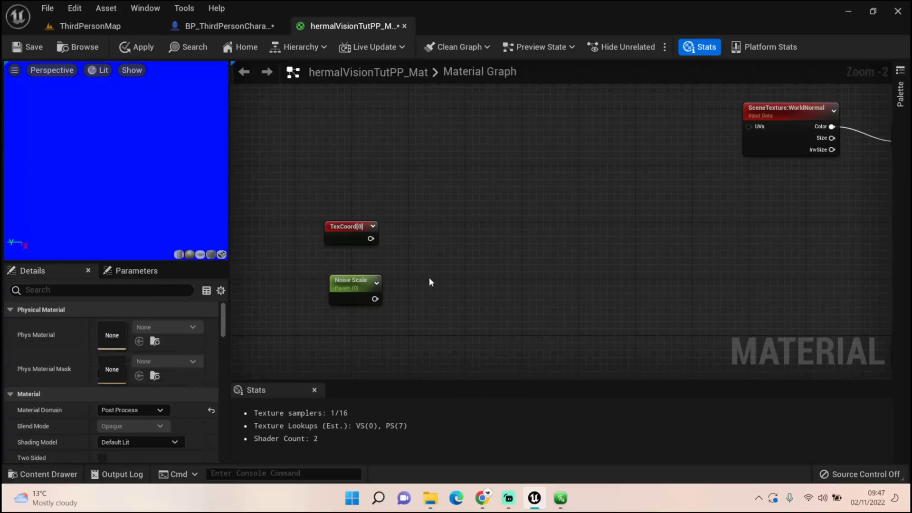
Step: Set the Noise Scale parameter's default value to 1
click(345, 300)
click(133, 357)
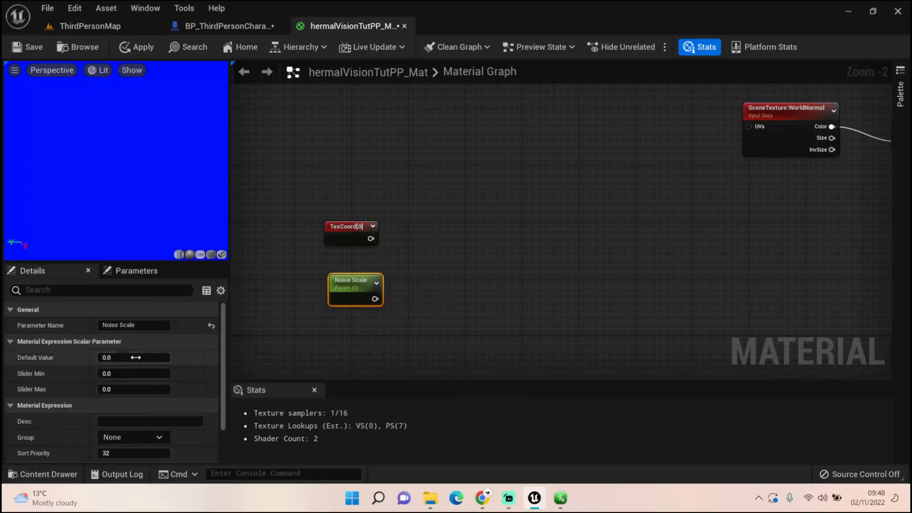
text(1)
click(443, 287)
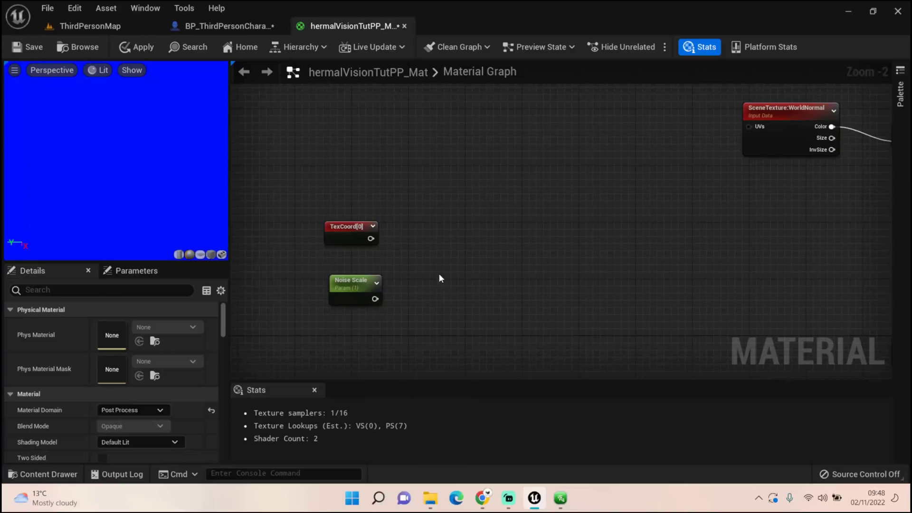
Step: Add a Multiply node with the TextureCoordinate output feeding A and Noise Scale feeding B
click(425, 238)
drag(369, 238, 431, 257)
drag(375, 299, 432, 268)
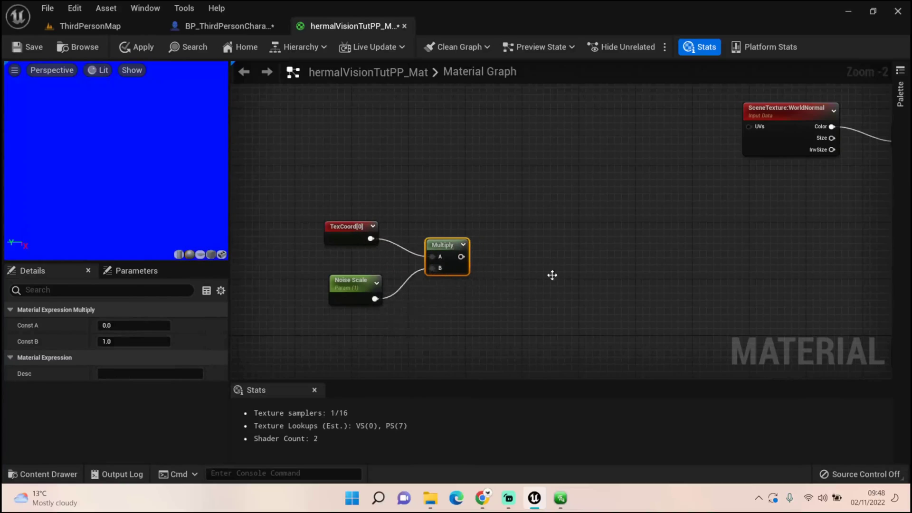
Step: Add a Panner node after the Multiply, with the Multiply output feeding its Coordinate input
right_drag(550, 273, 478, 273)
drag(387, 256, 432, 256)
text(pann)
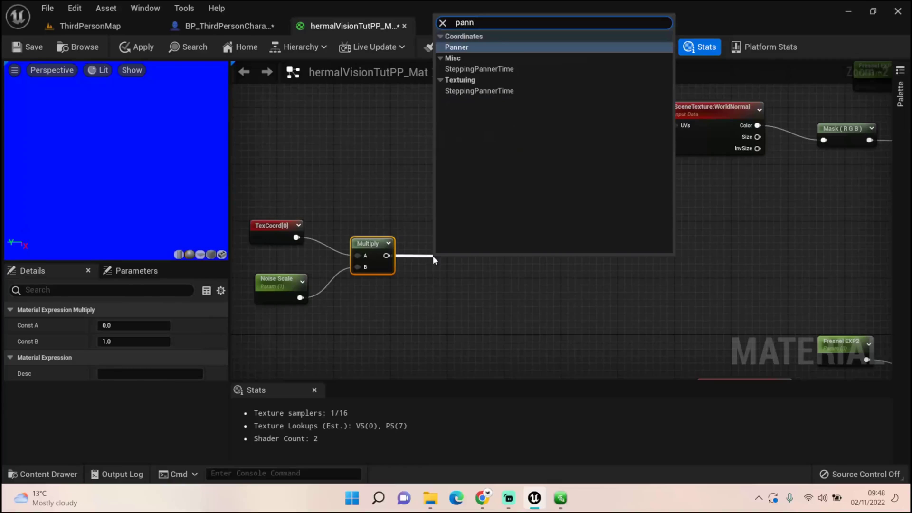
key(Return)
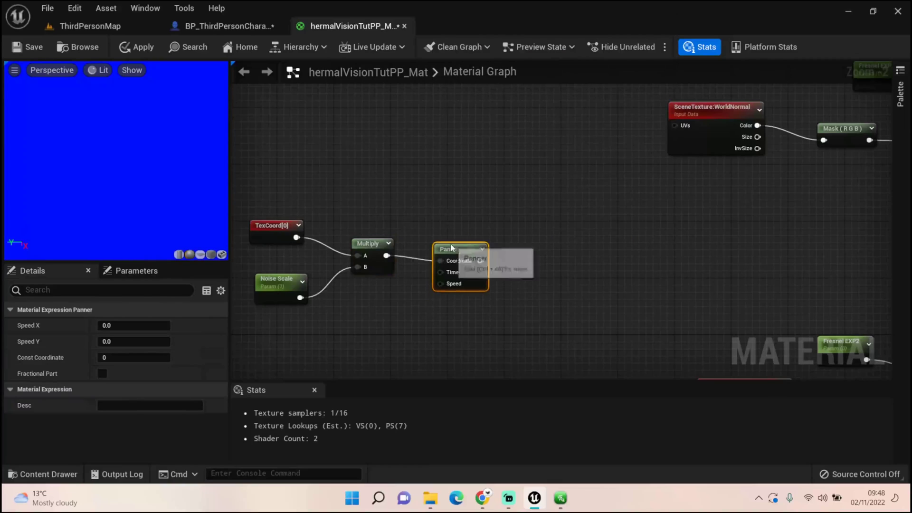
drag(452, 259, 452, 245)
Step: Set the Panner's Speed X and Speed Y to 1.5
click(141, 327)
text(1)
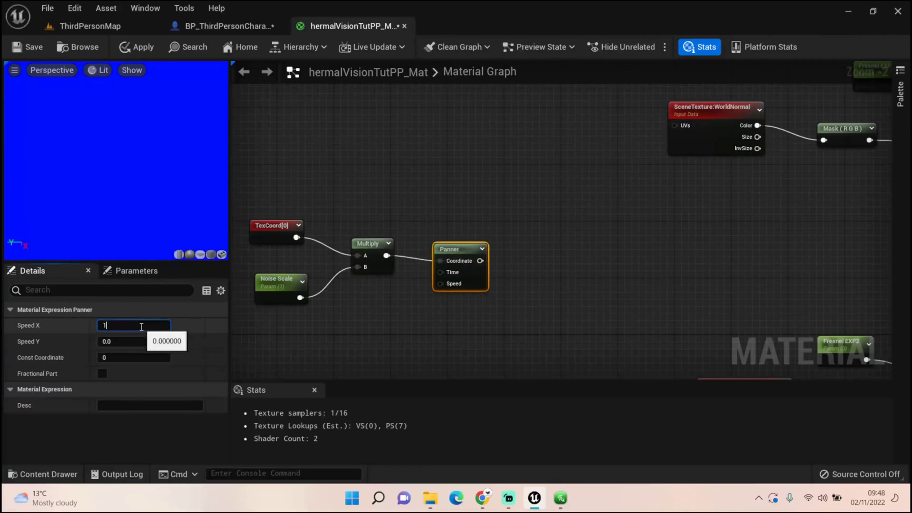
text(.5)
key(Tab)
text(1.5)
key(Tab)
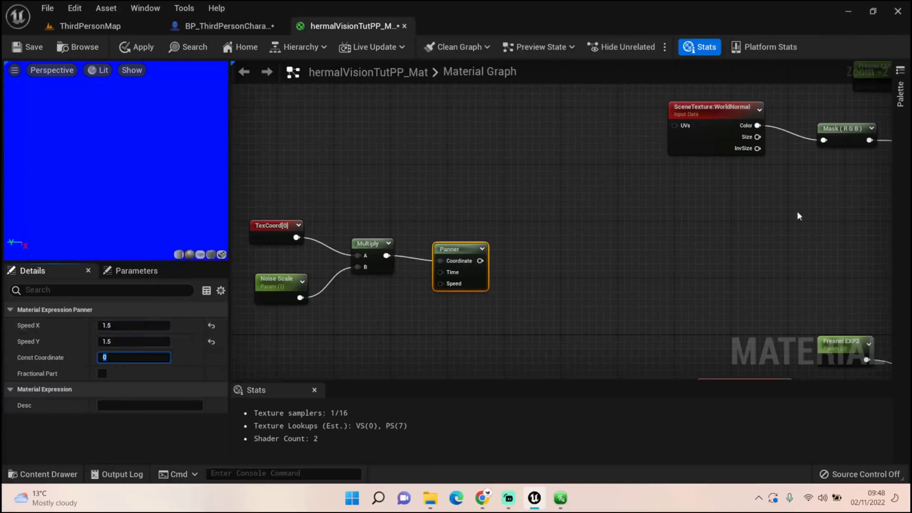
click(732, 246)
right_drag(733, 246, 609, 246)
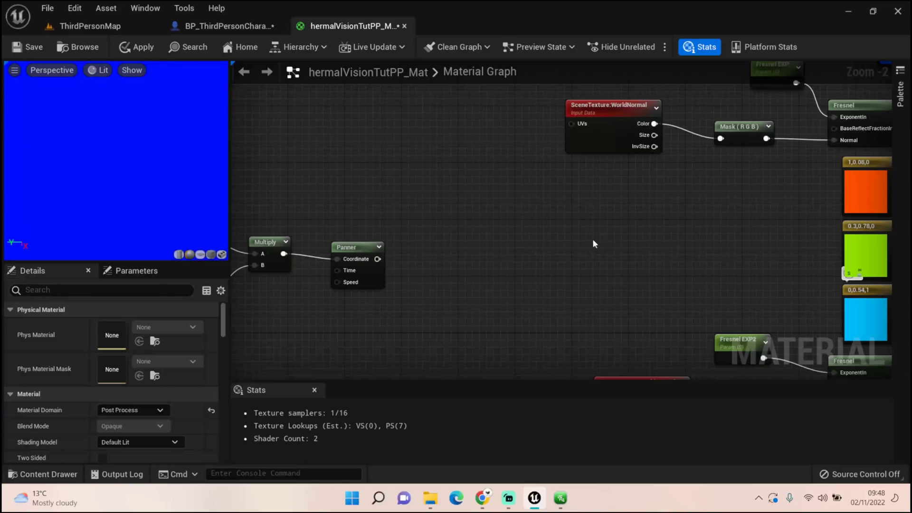
right_click(448, 247)
text(text co)
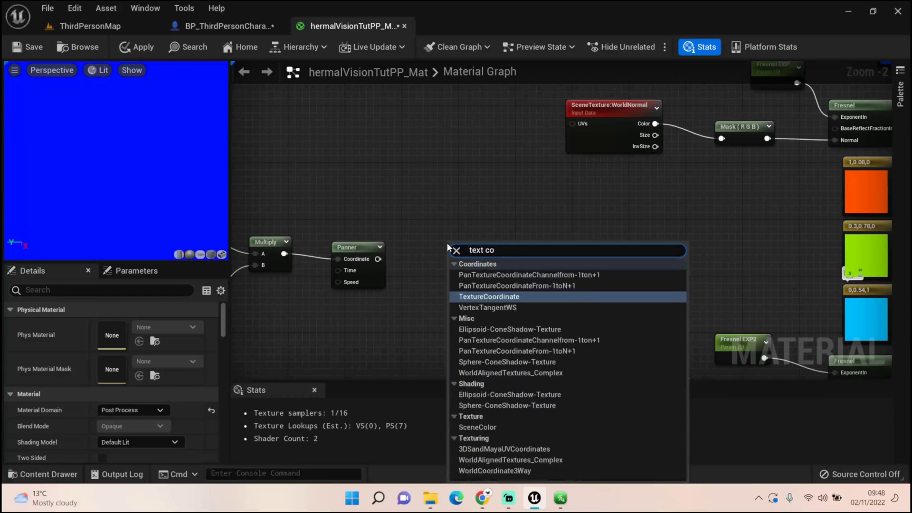
key(Return)
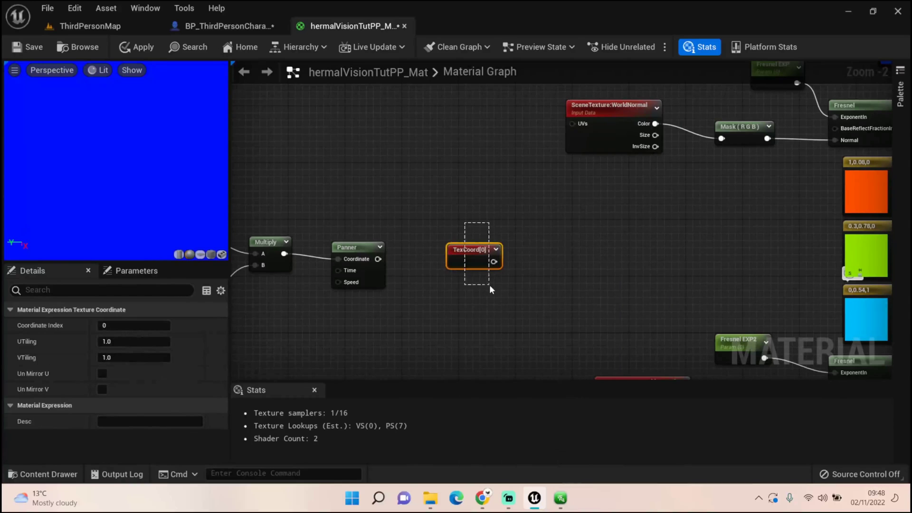
key(Delete)
Step: Add a Texture Sample node after the Panner and feed the Panner output into its UVs
right_click(435, 249)
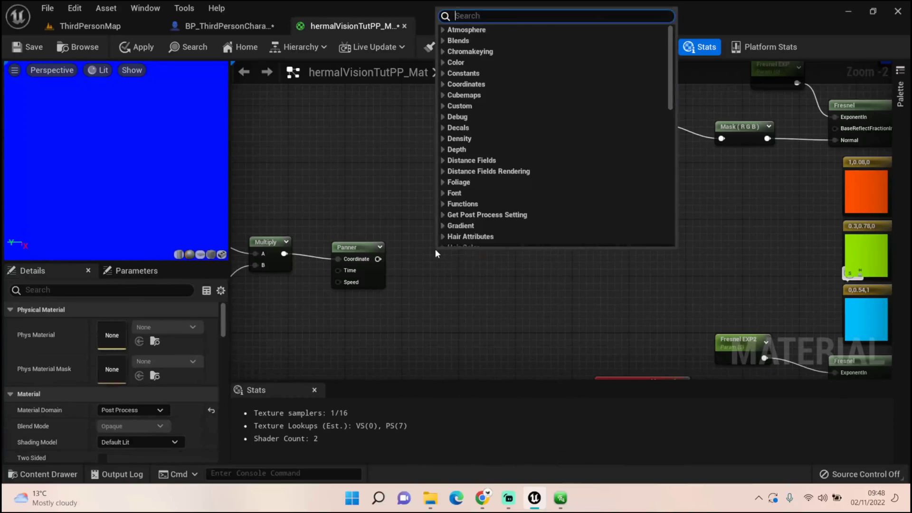
text(Texture sa)
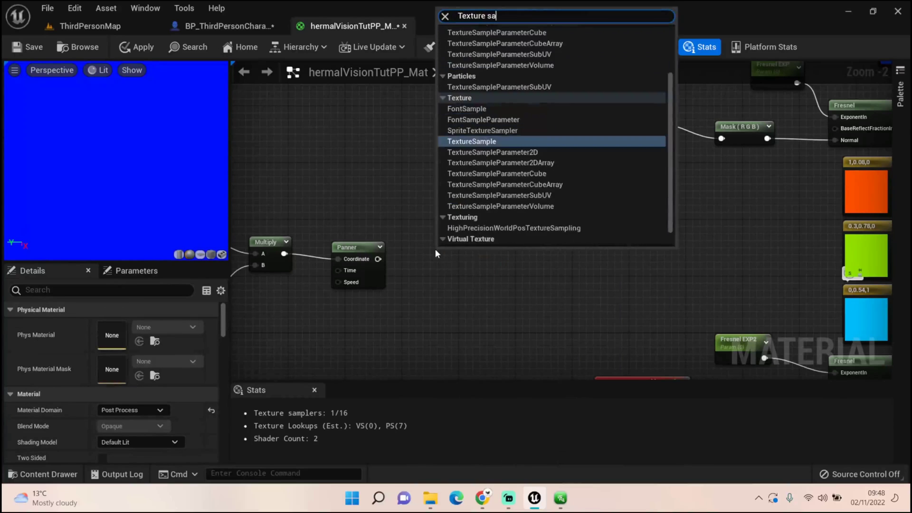
text(m)
key(Return)
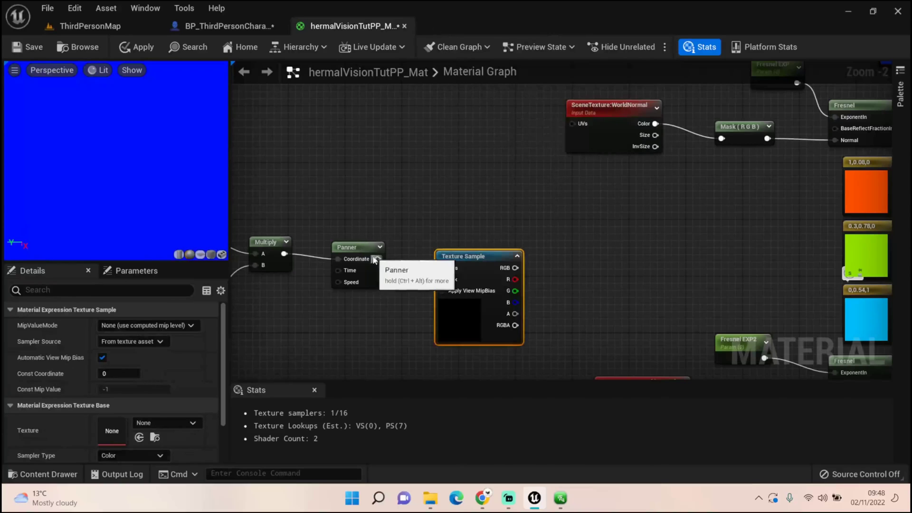
drag(374, 259, 446, 258)
click(472, 266)
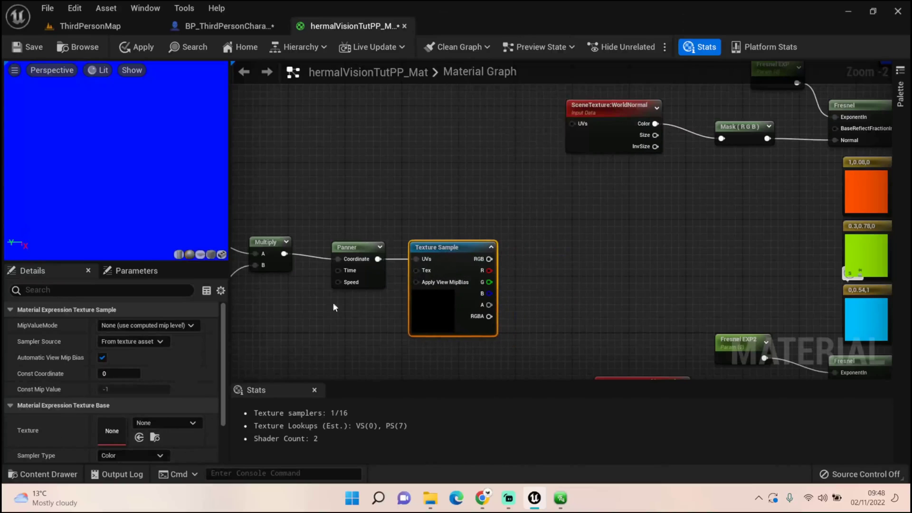
Step: Assign the BlueNoise texture to the Texture Sample node
click(158, 421)
mouse_move(254, 281)
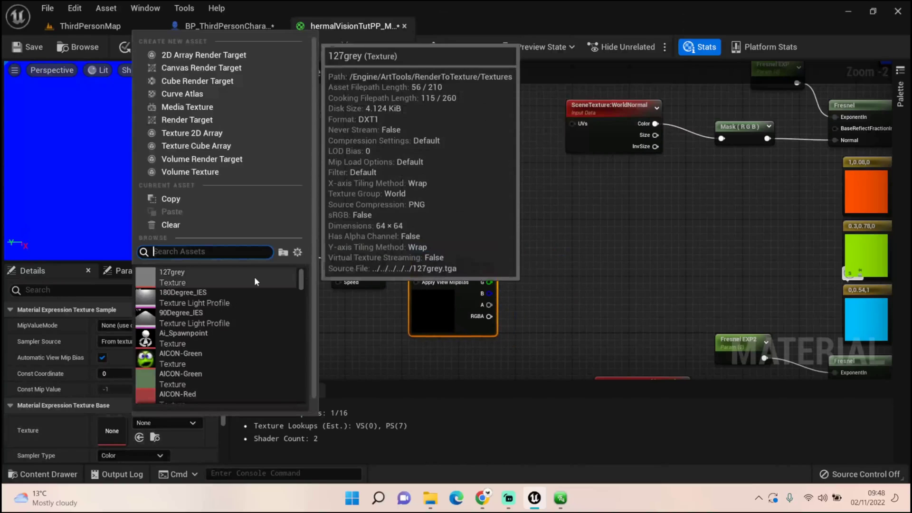
text(Blue Noise)
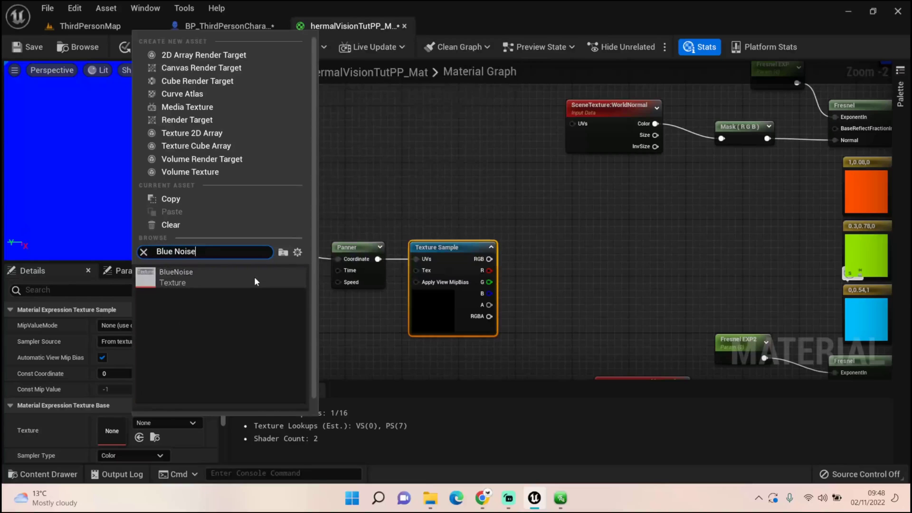
click(254, 276)
Step: Add a Multiply node with input A fed by the noise Texture Sample's B channel
right_drag(552, 274, 479, 257)
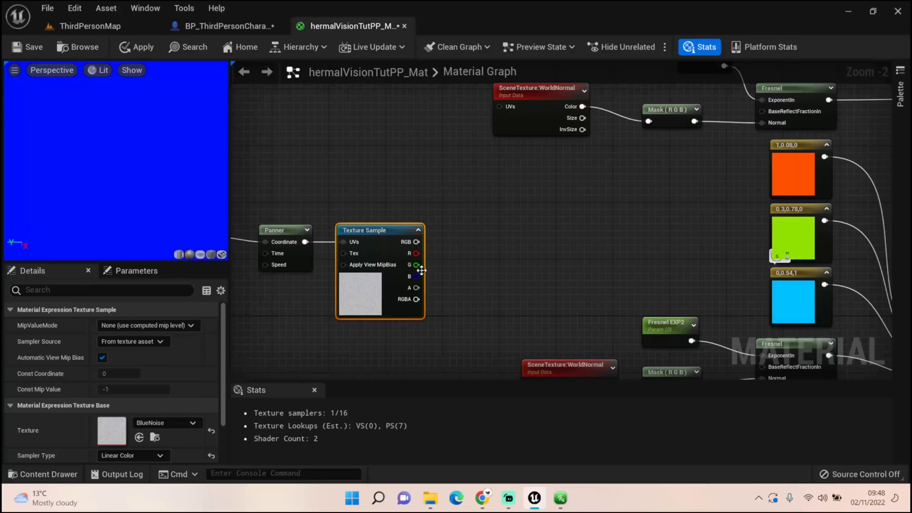
drag(417, 276, 459, 260)
text(Mult)
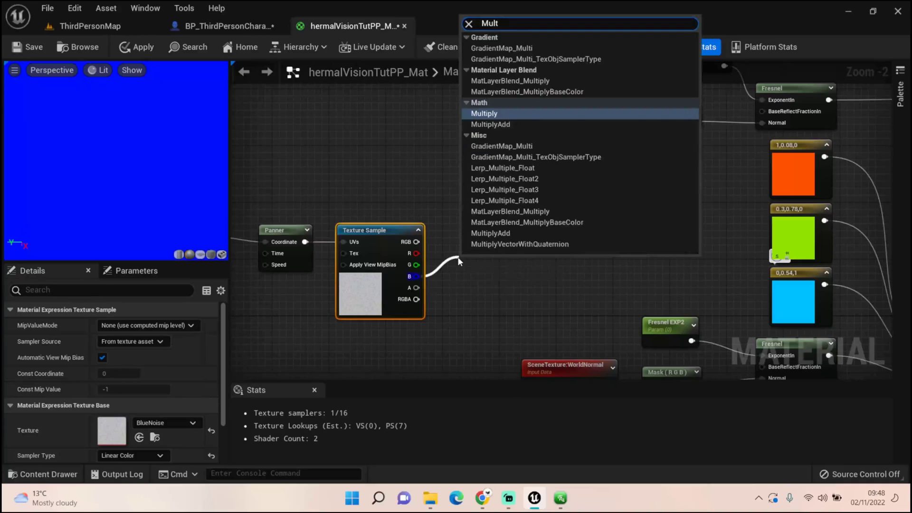
key(Return)
Step: Add a scalar parameter named Noise Multi below the noise Texture Sample
right_drag(505, 234, 507, 176)
click(394, 293)
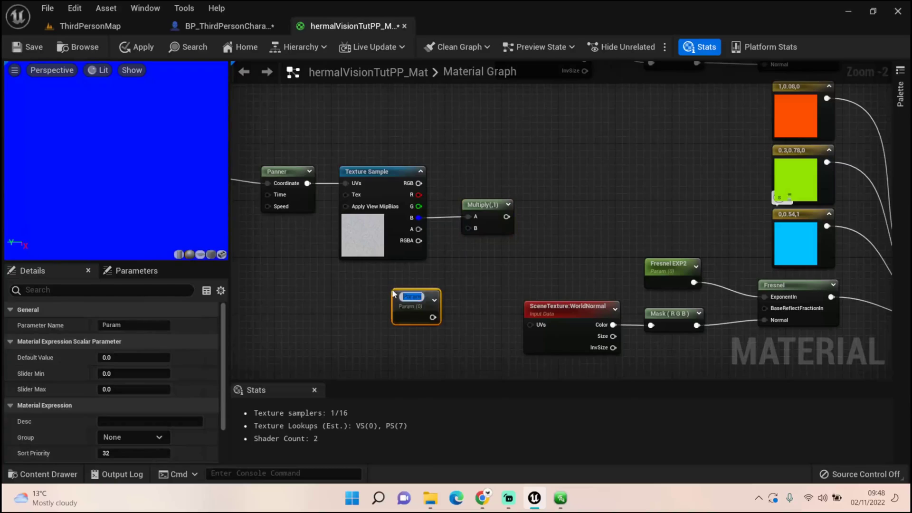
text(Noise)
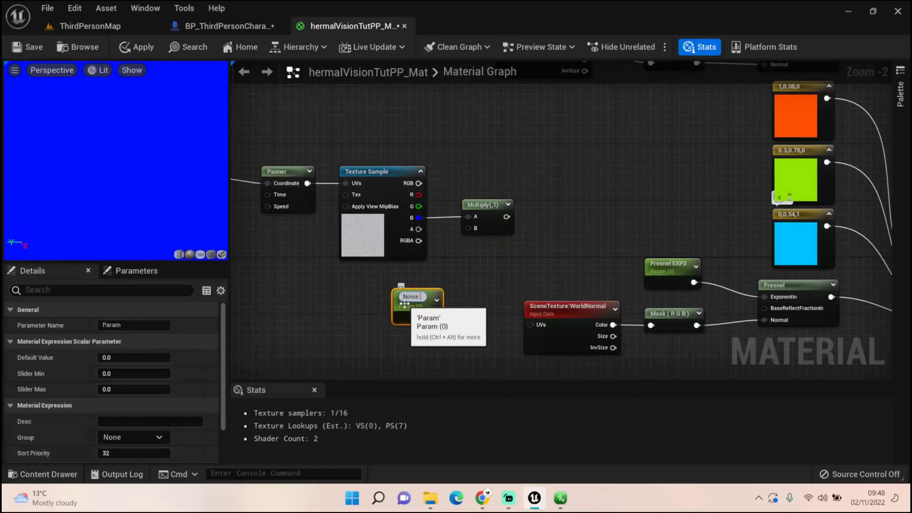
text( Multi)
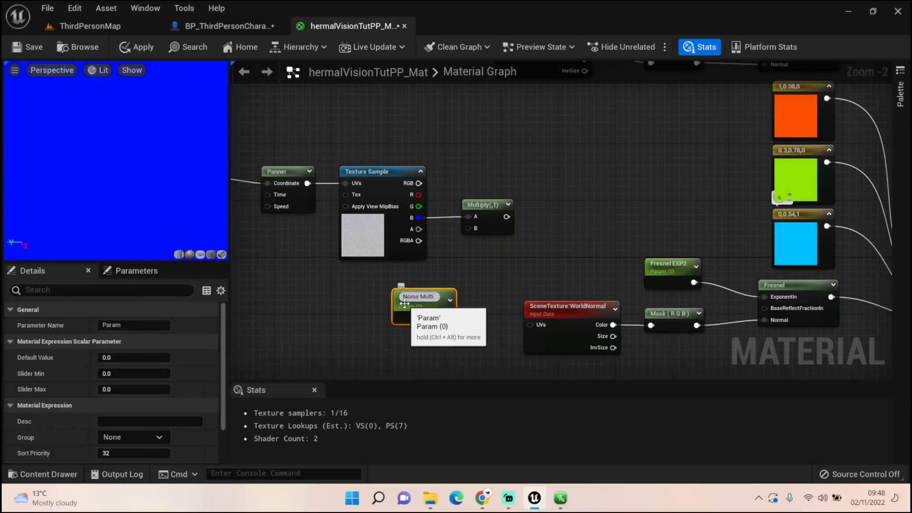
key(Return)
Step: Set Noise Multi's default value to 0.0075 and connect it to input B of the noise Multiply
click(143, 357)
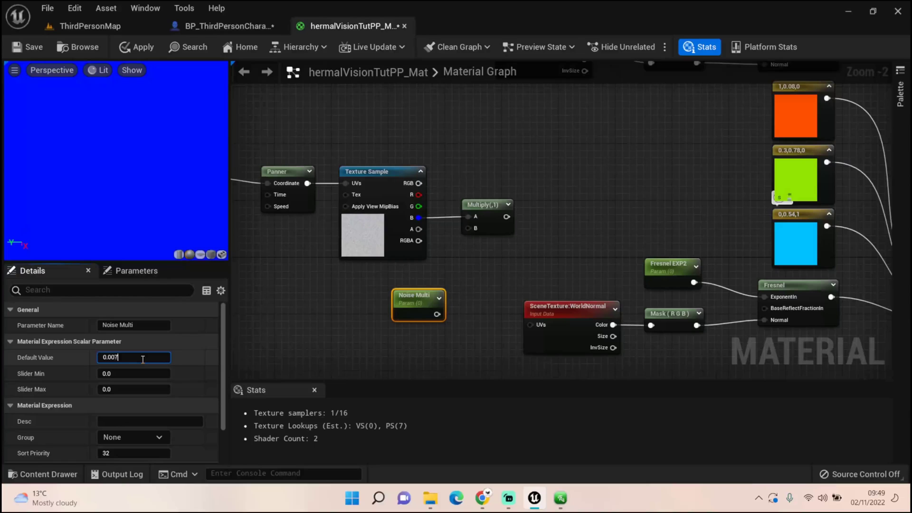
text(0.0075)
key(Tab)
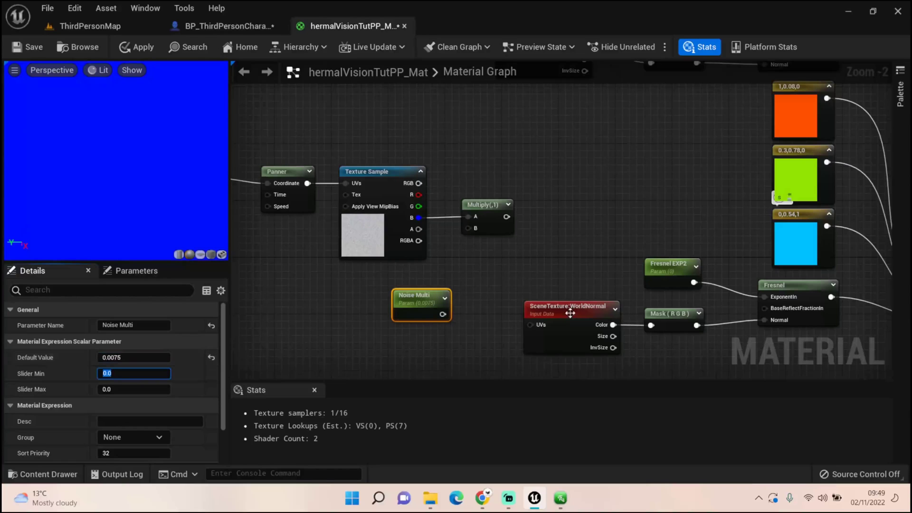
drag(443, 314, 469, 230)
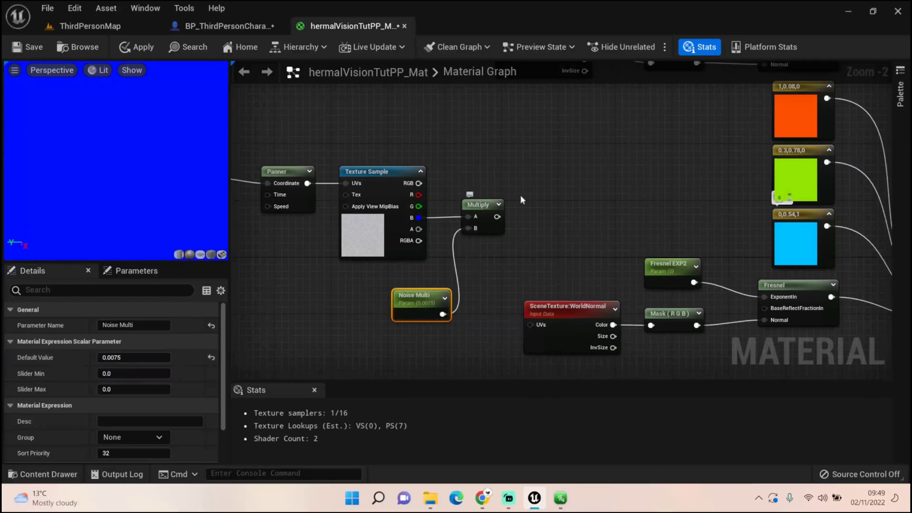
Step: Add a TextureCoordinate node above the noise Multiply and feed it into input A of a new Add node
right_click(472, 137)
text(Text co)
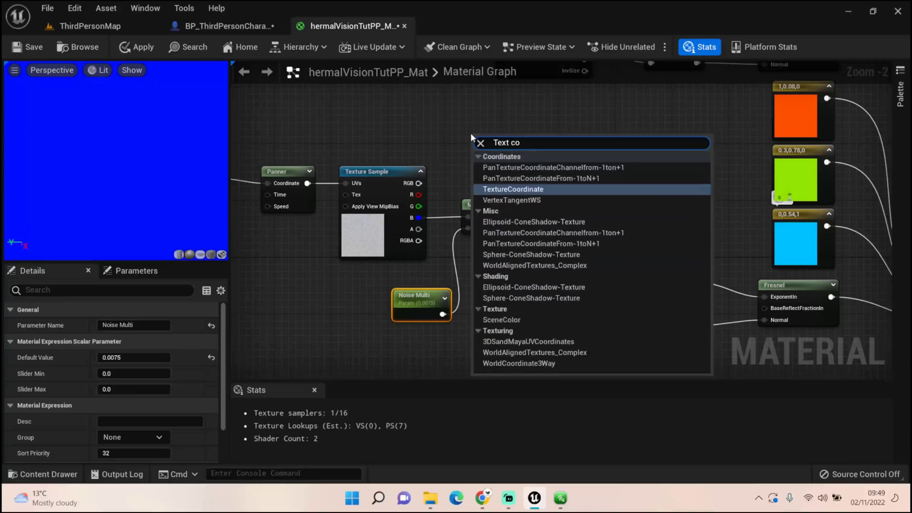
key(Return)
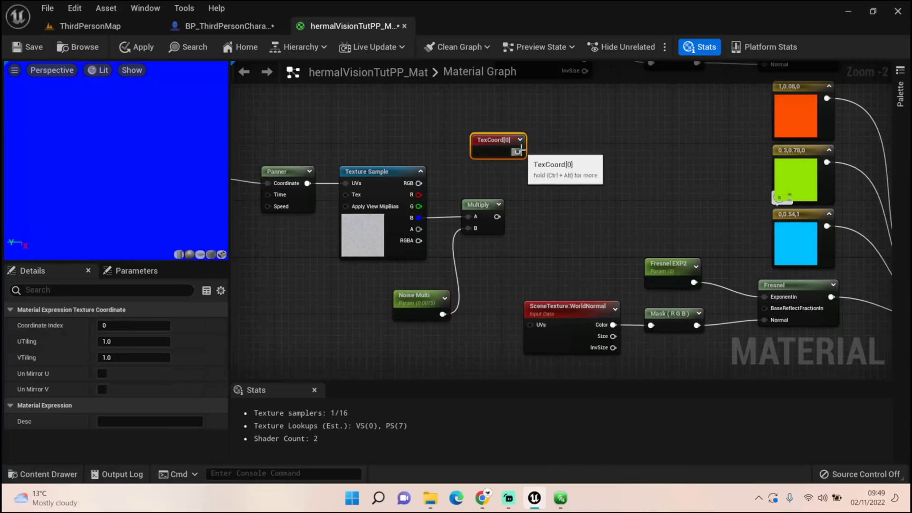
drag(517, 152, 563, 185)
text(Ass)
key(BackSpace)
key(BackSpace)
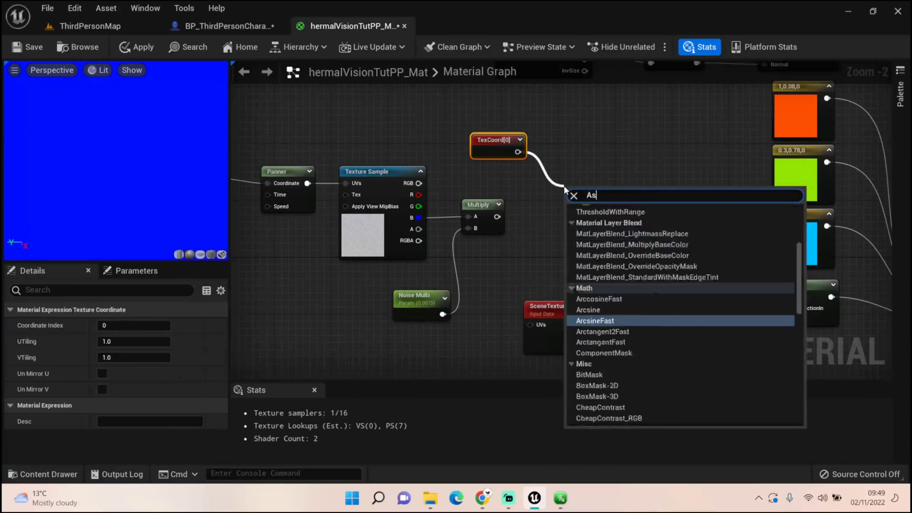
text(dd)
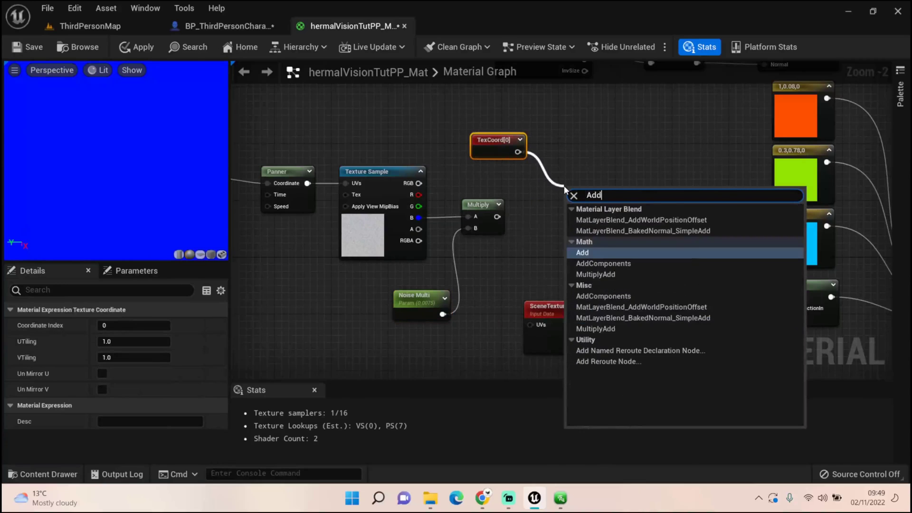
click(627, 252)
Step: Connect the noise Multiply node's output to input B of the new Add node
click(488, 215)
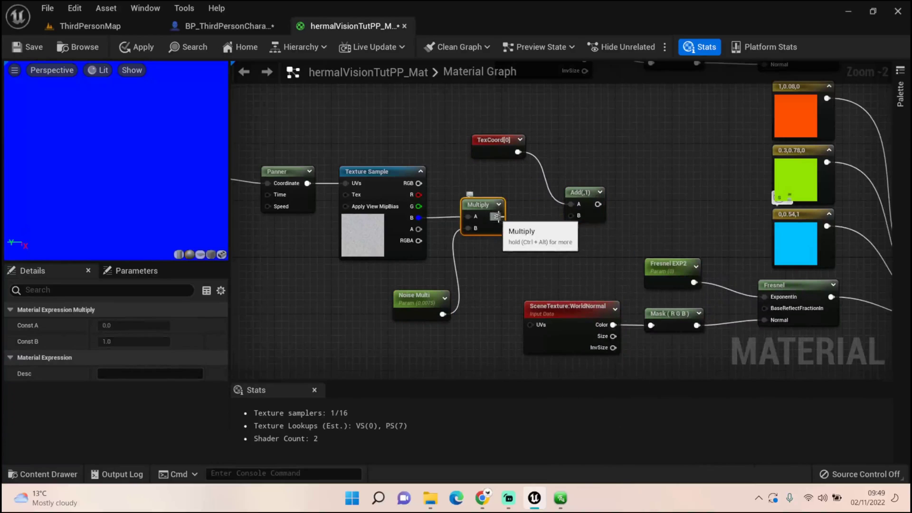
drag(497, 216, 570, 221)
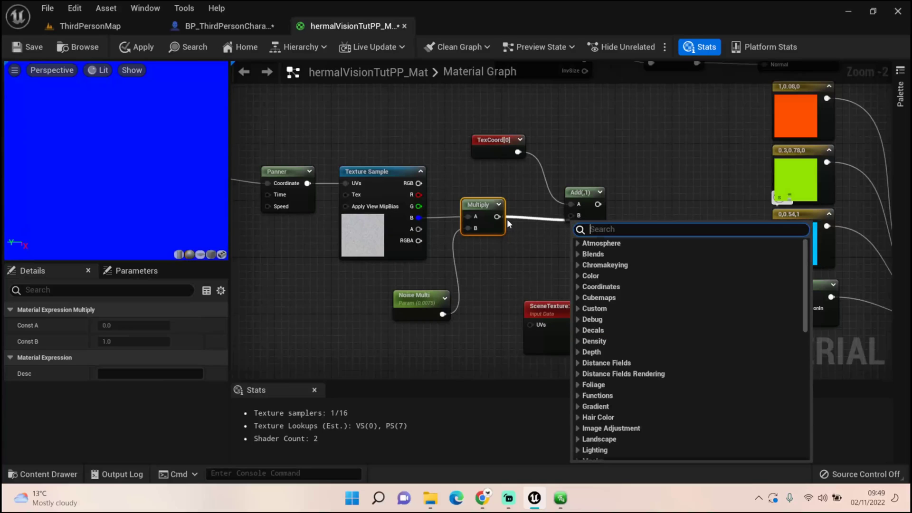
drag(498, 216, 572, 214)
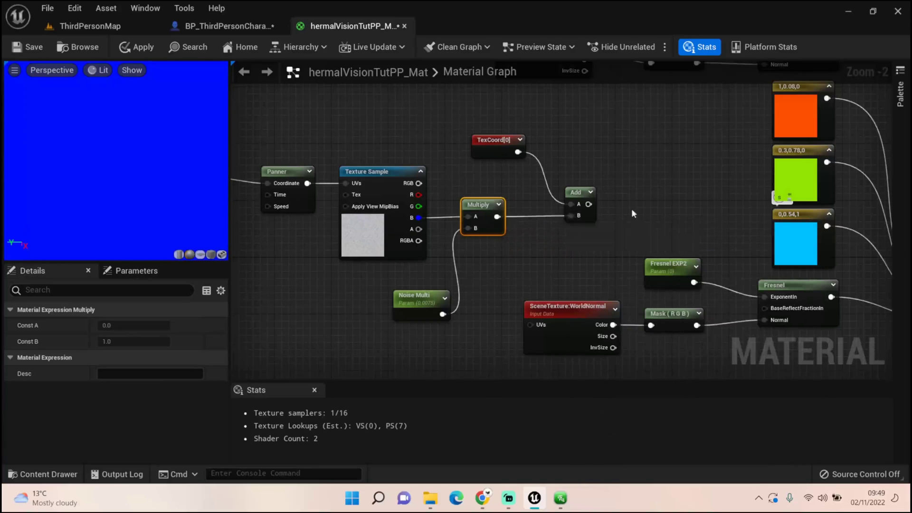
Step: Select the whole noise distortion node group, including Noise Multi, and move it farther away from the WorldNormal SceneTexture nodes
scroll(646, 195, down, 2)
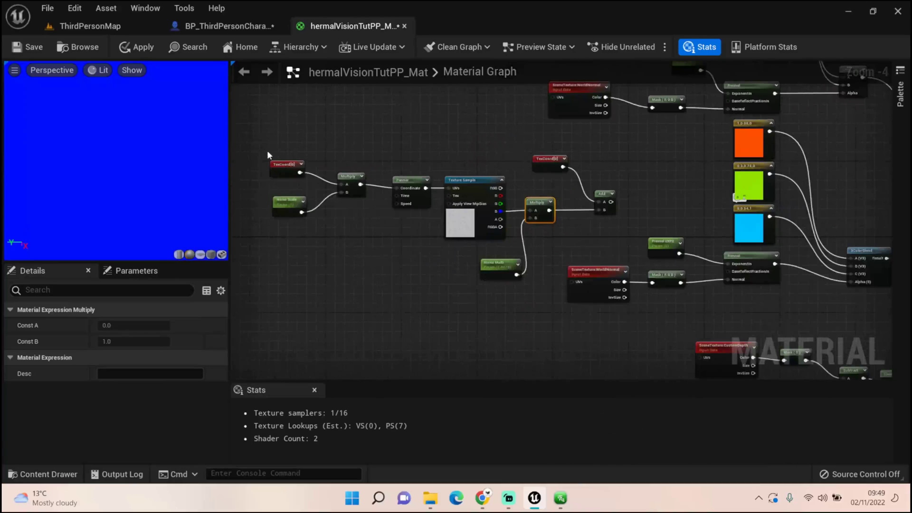
drag(267, 155, 600, 244)
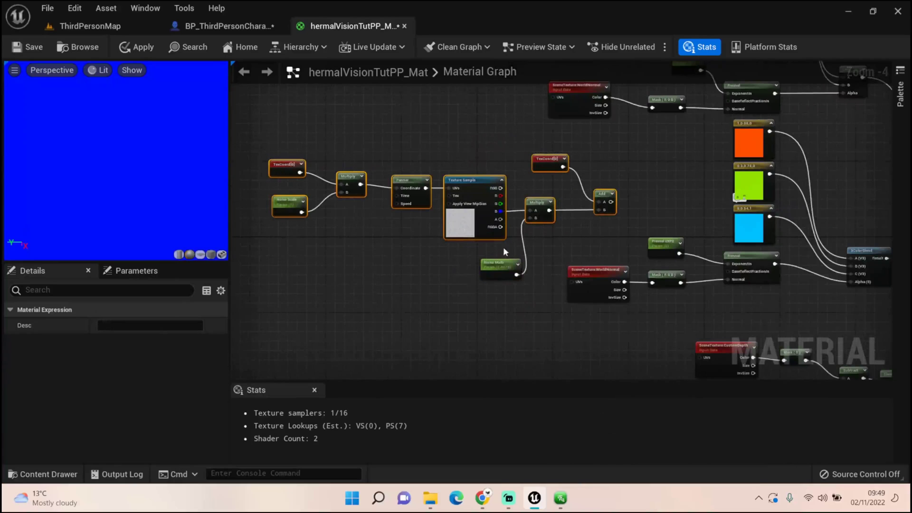
shift+click(507, 274)
drag(448, 204, 345, 174)
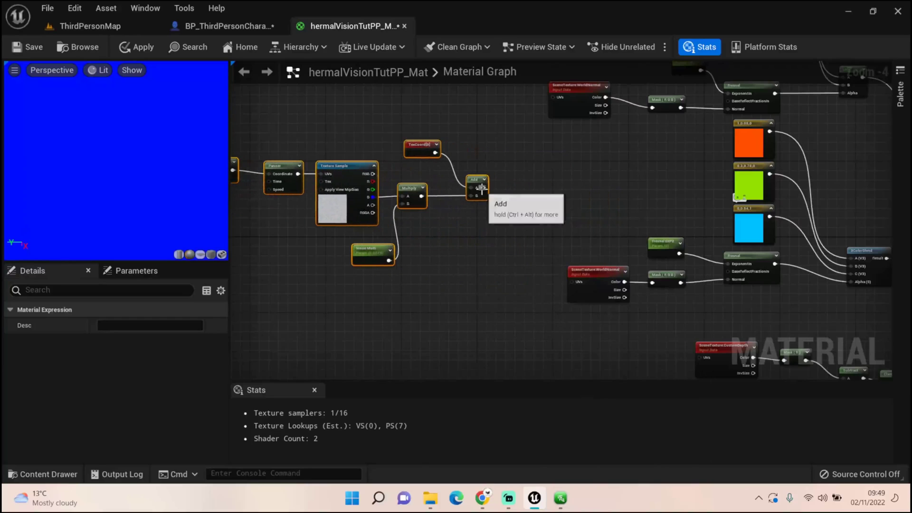
Step: Connect the Add node's output to the UVs input of both WorldNormal SceneTexture nodes and apply the material changes
drag(483, 188, 553, 97)
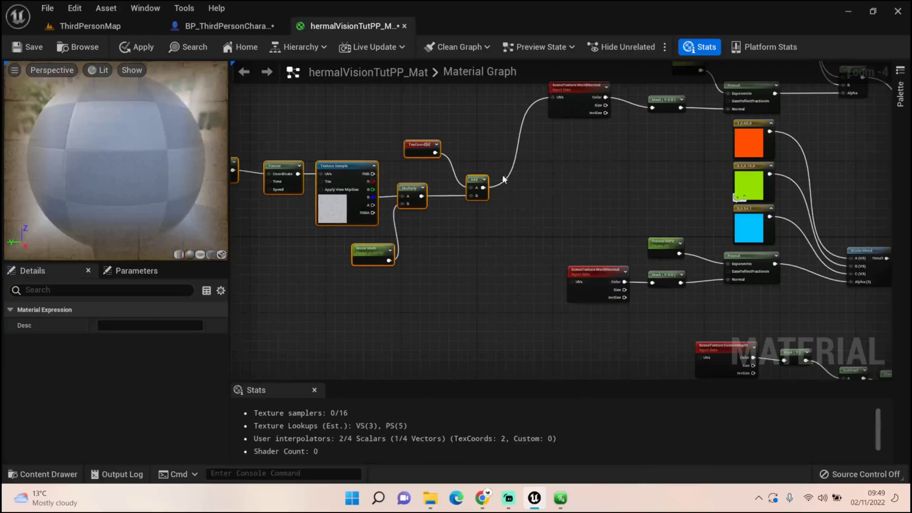
drag(483, 187, 576, 281)
scroll(586, 230, down, 3)
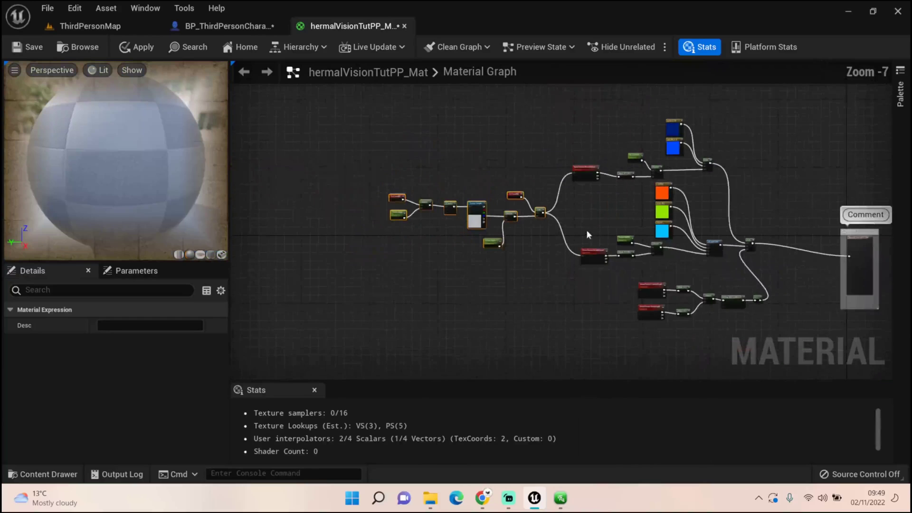
right_drag(564, 203, 513, 192)
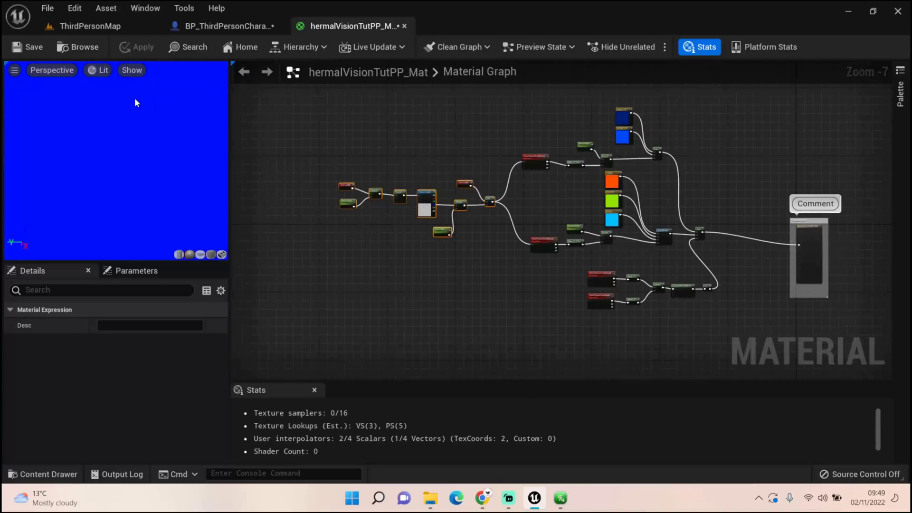
Step: Play-test ThirdPersonMap with thermal vision on to check the effect on the character, and end the play session
click(102, 27)
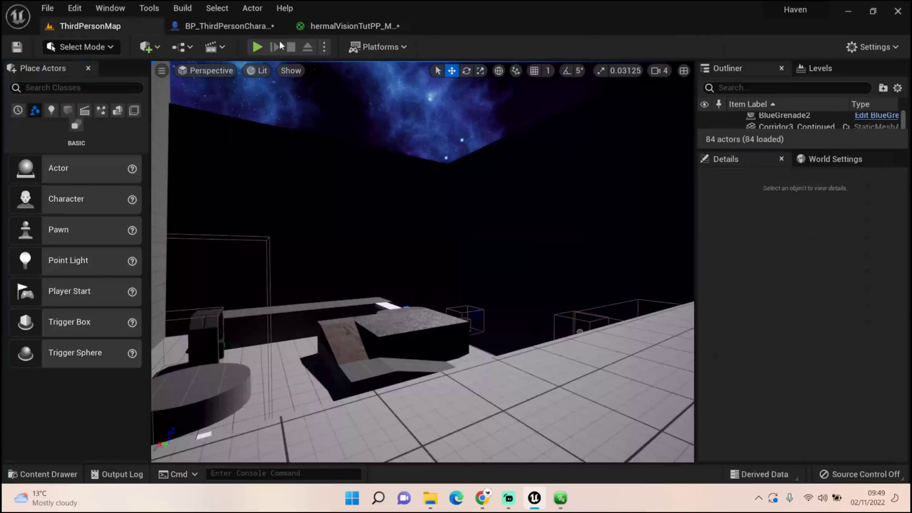
key(alt+p)
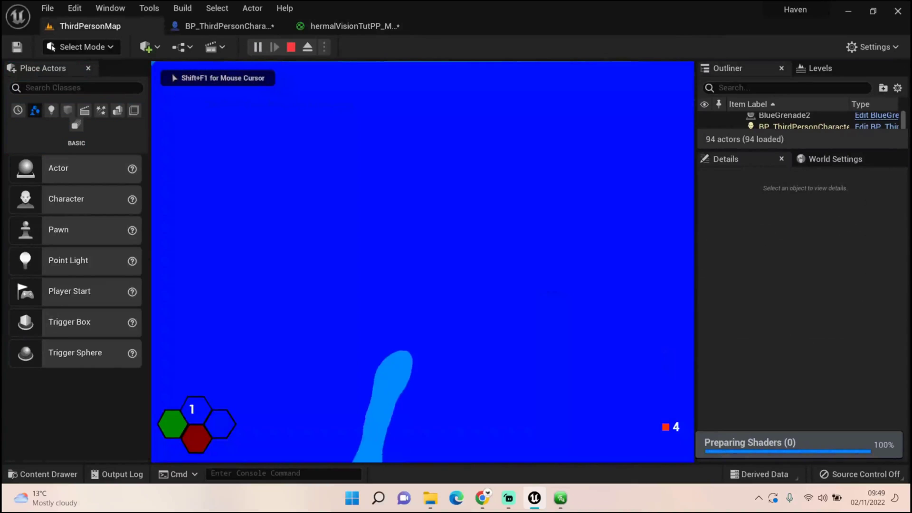
key(t)
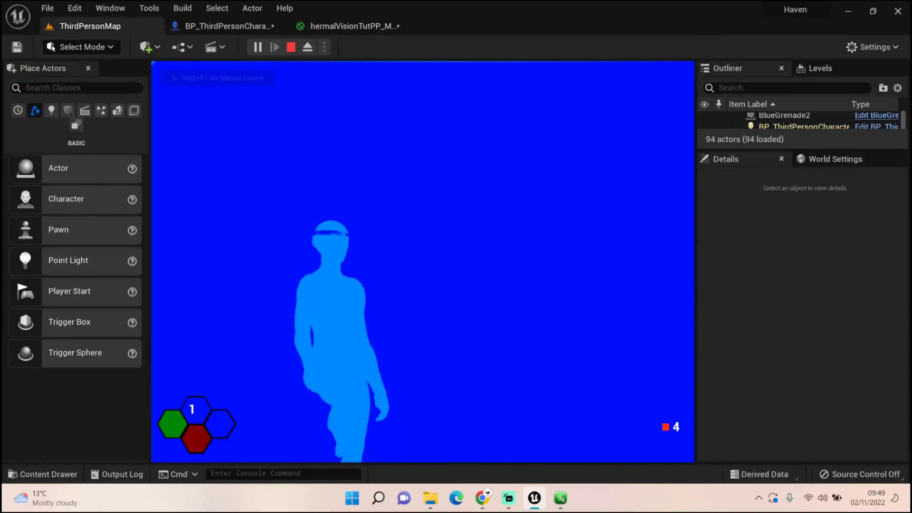
key(Escape)
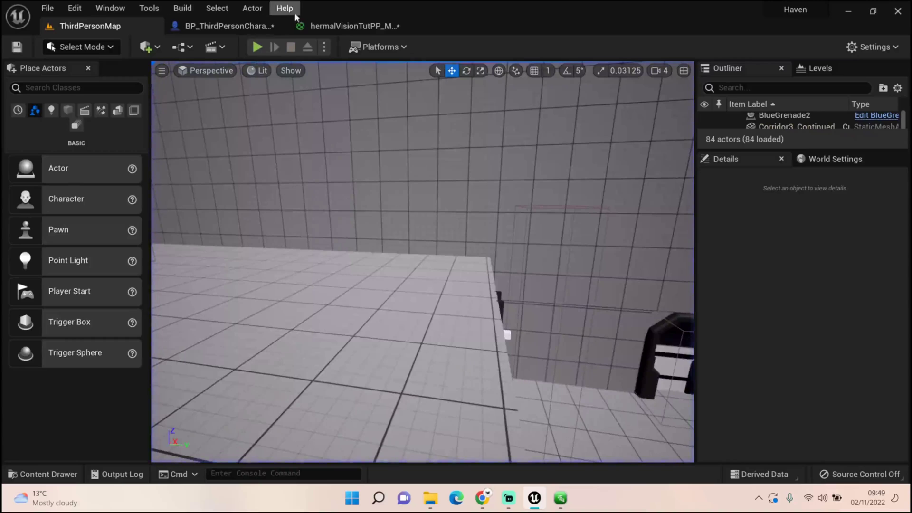
Step: Return to the thermal vision material and set the Fresnel EXP2 parameter's default value to 1.2
click(333, 26)
click(317, 215)
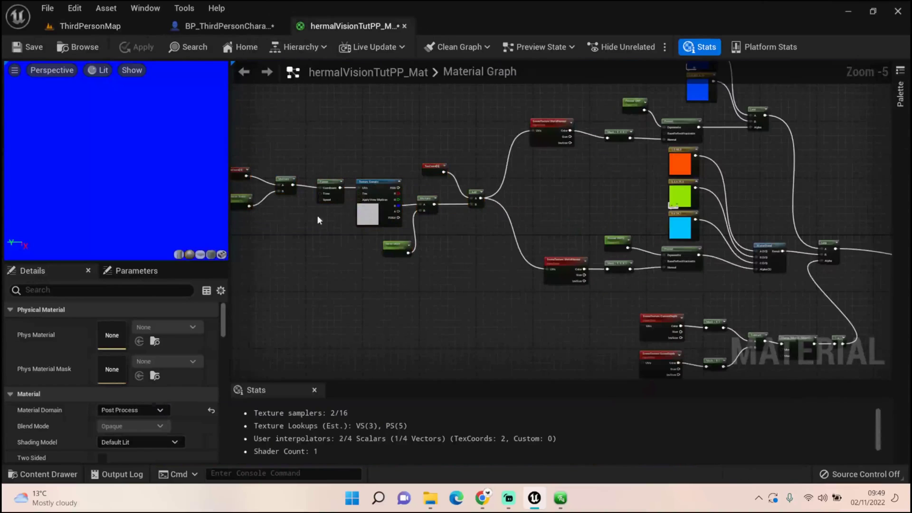
right_drag(318, 215, 412, 221)
scroll(412, 221, up, 1)
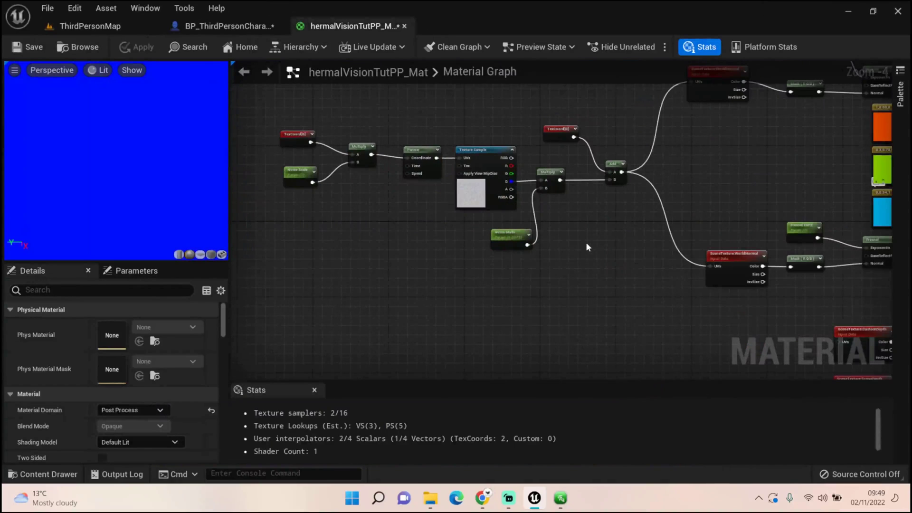
right_drag(594, 237, 399, 301)
scroll(476, 240, up, 3)
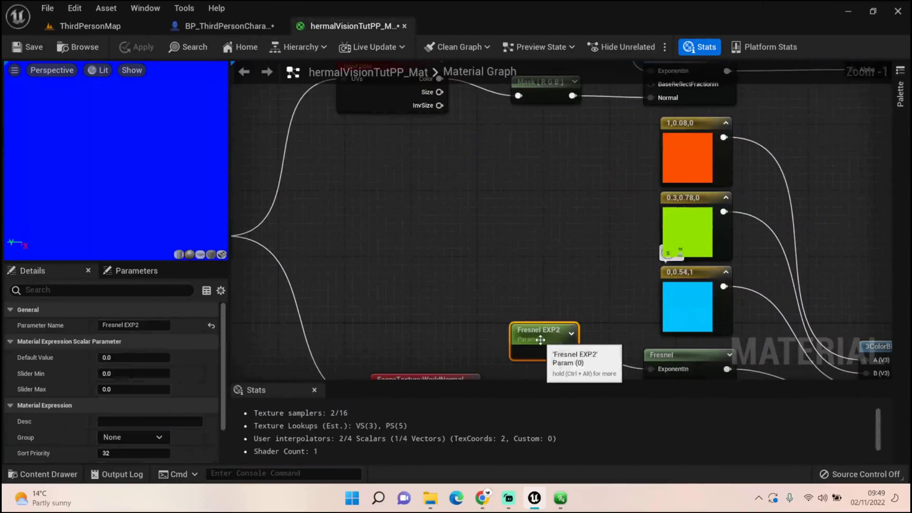
click(151, 357)
text(1.2)
key(Tab)
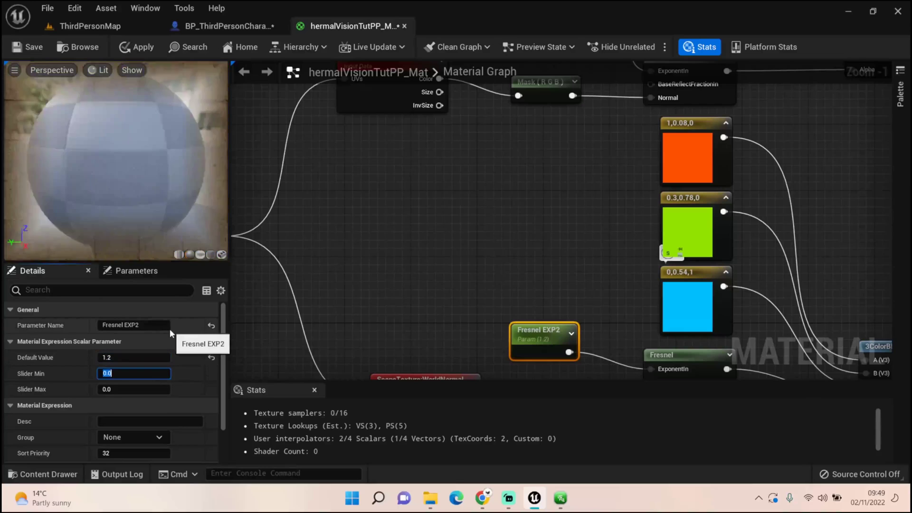
Step: Set the Fresnel EXP parameter's default value to 1.2 and apply the material changes
right_drag(521, 97, 531, 261)
click(601, 188)
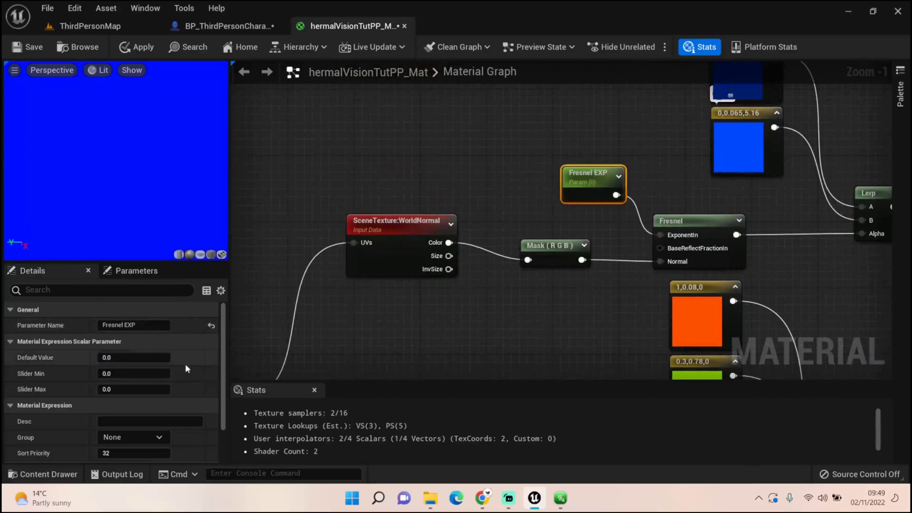
click(135, 357)
text(1.2)
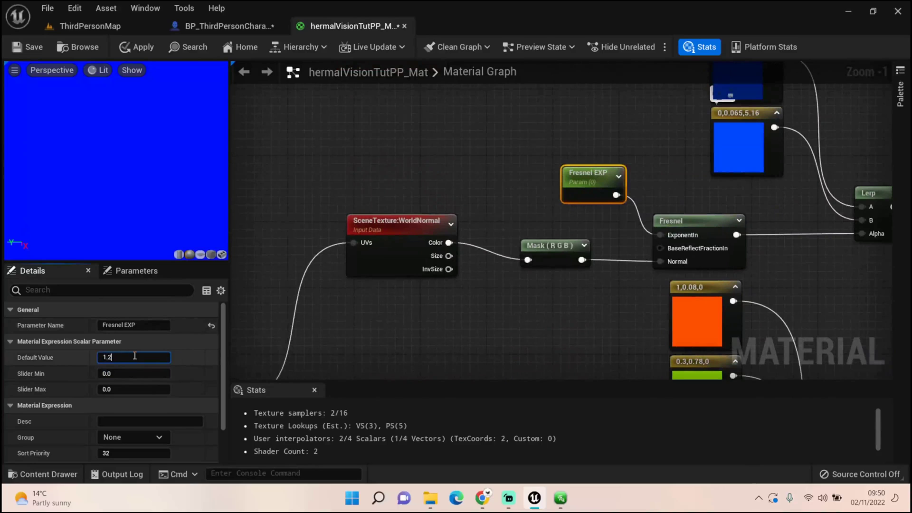
key(Return)
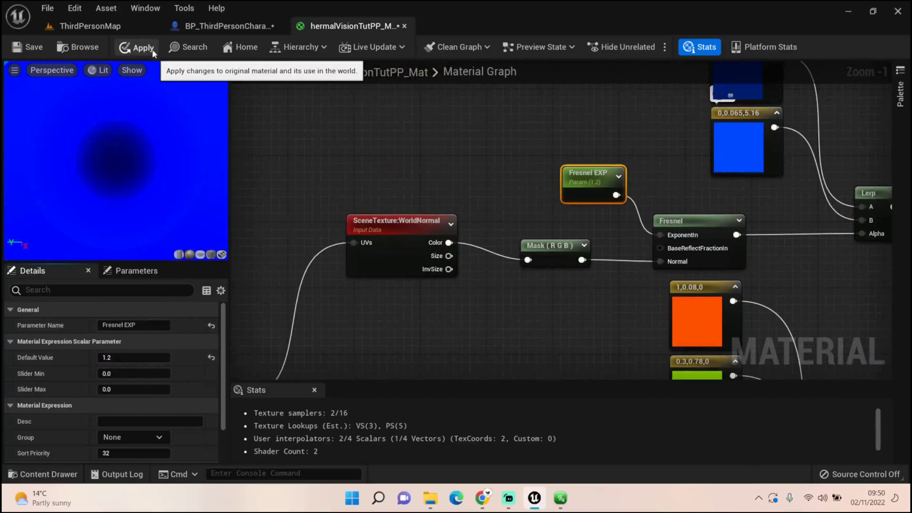
click(125, 51)
Step: Play ThirdPersonMap with thermal vision on and walk the character forward to examine the Fresnel shading and noise distortion
click(113, 29)
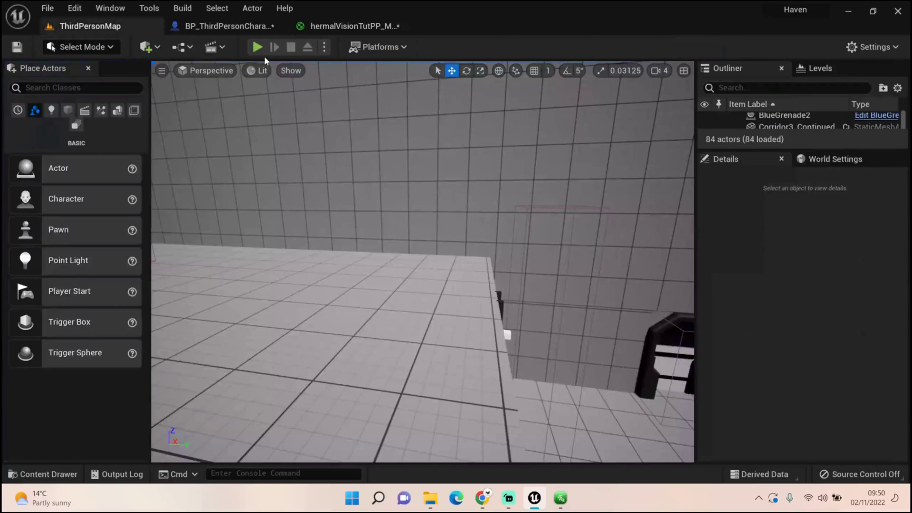
click(383, 169)
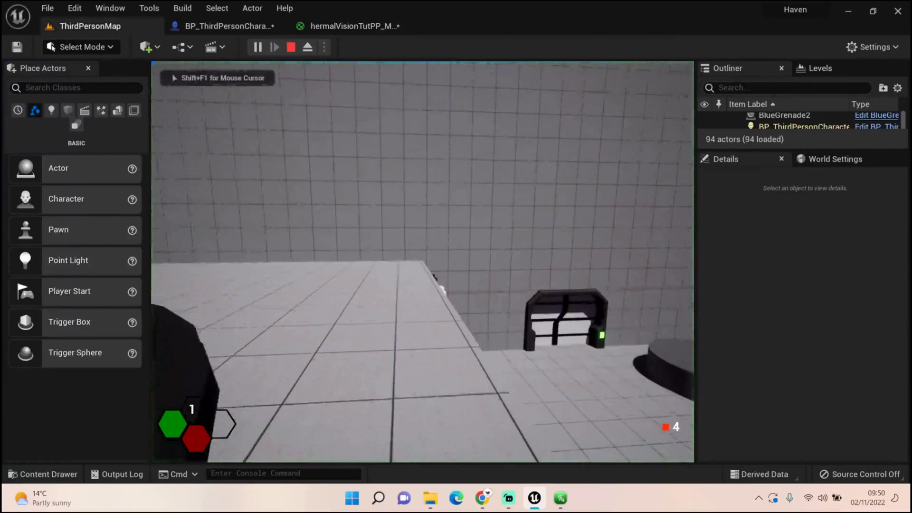
key(t)
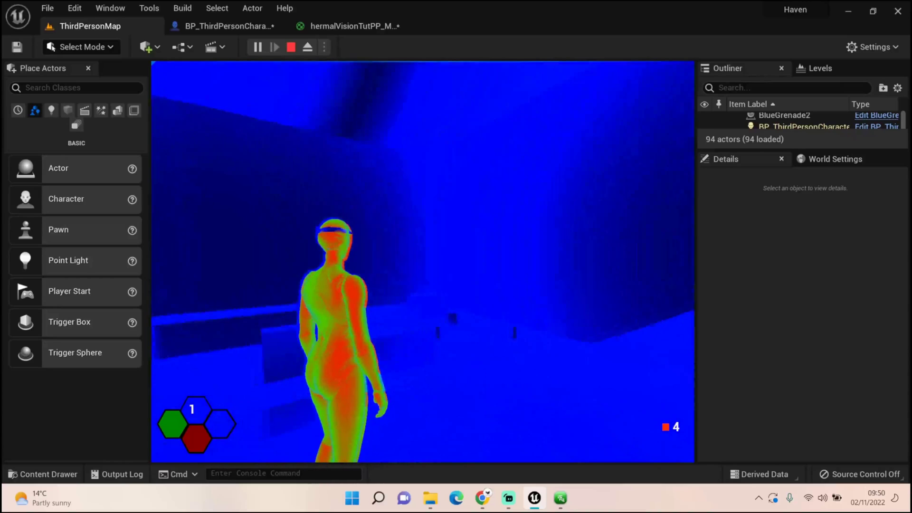
key(w)
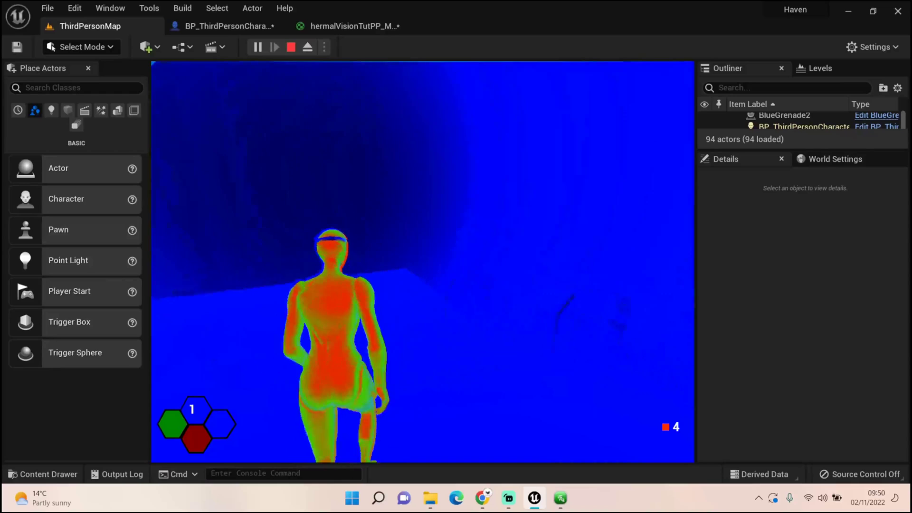